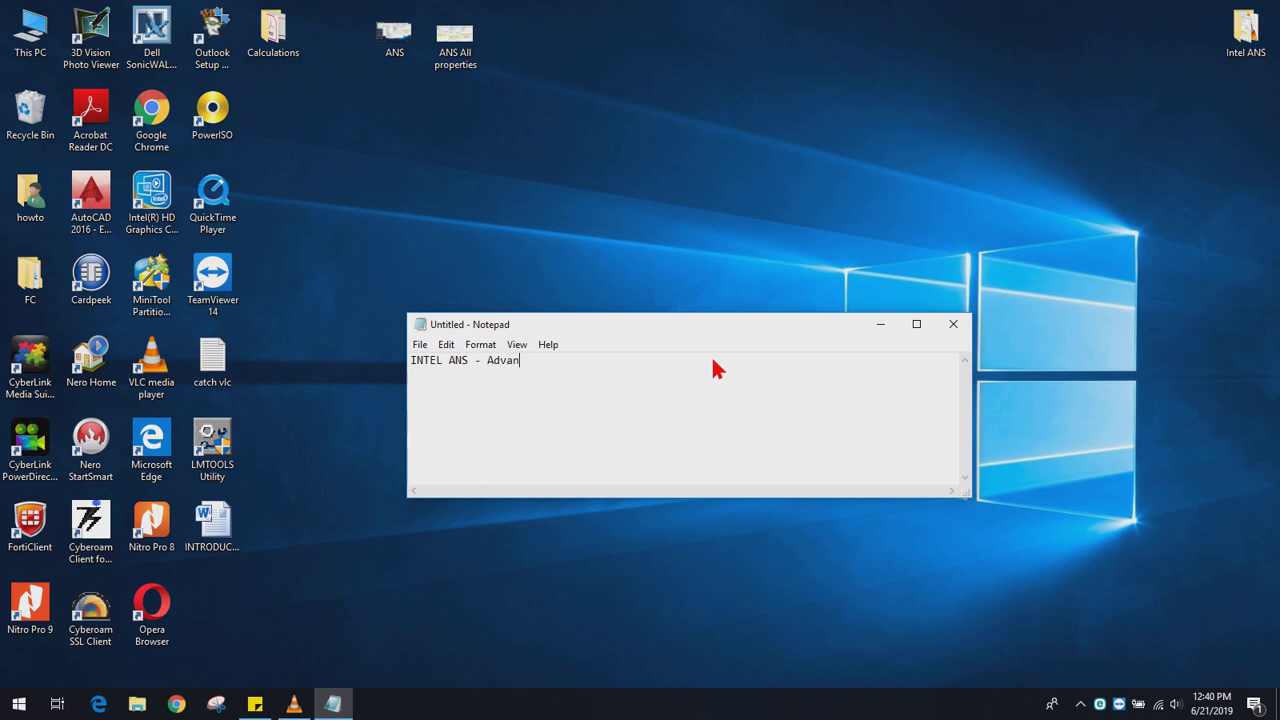
# Complete the Notepad heading so that it reads "INTEL ANS - Advanced Network Services"
pyautogui.write('twork Services')
# Open Device Manager in Computer Management and select the Intel(R) 82579LM Gigabit Network Connection among the network adapters
pyautogui.click(22, 42)
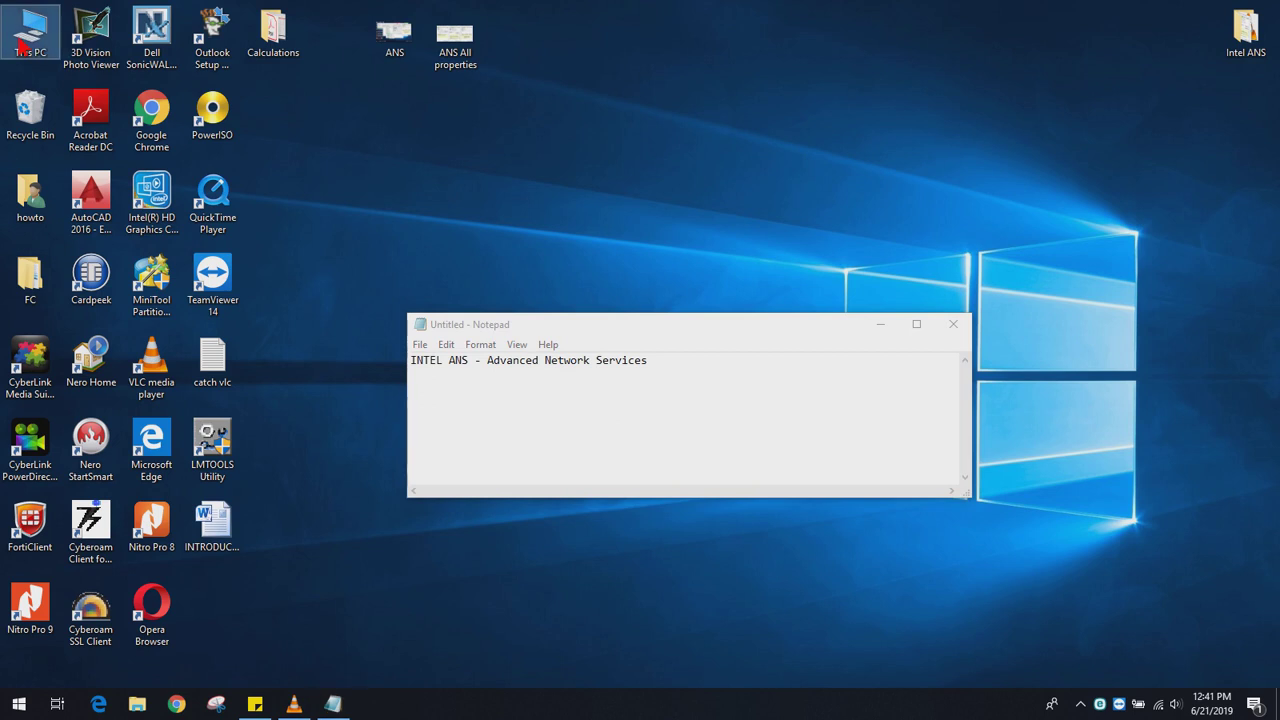
pyautogui.rightClick(22, 42)
pyautogui.click(63, 88)
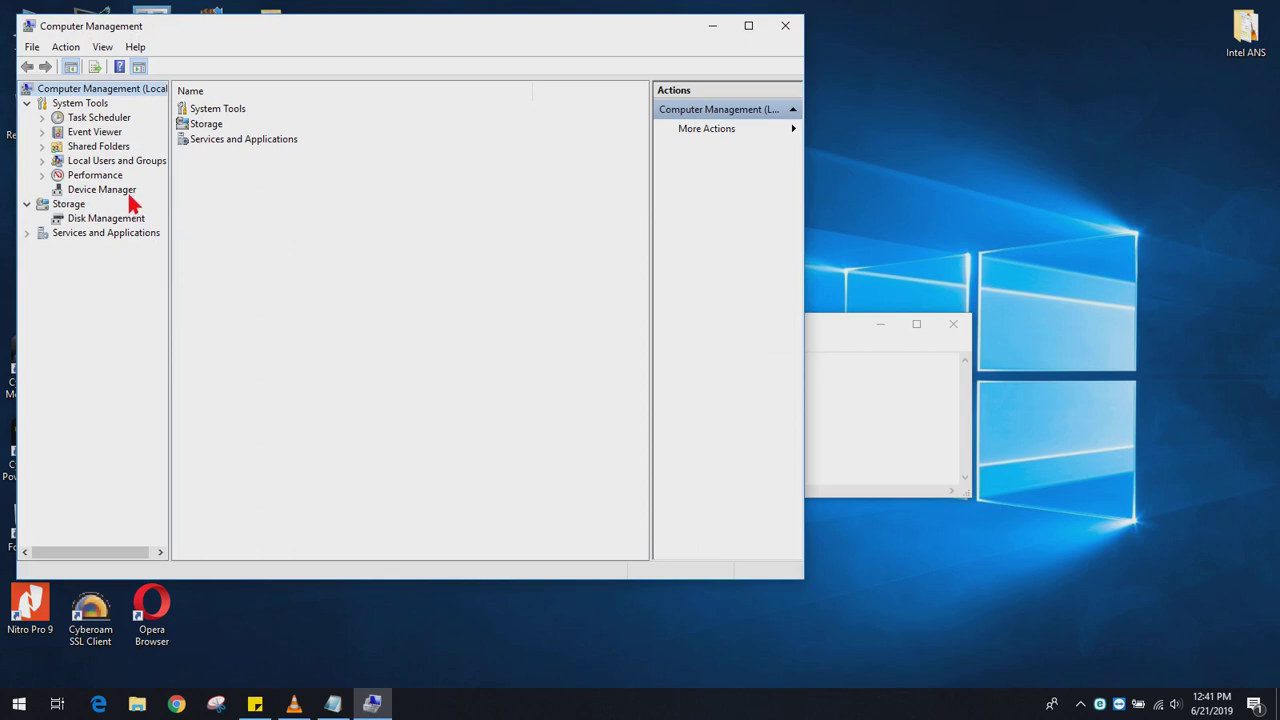
pyautogui.click(128, 193)
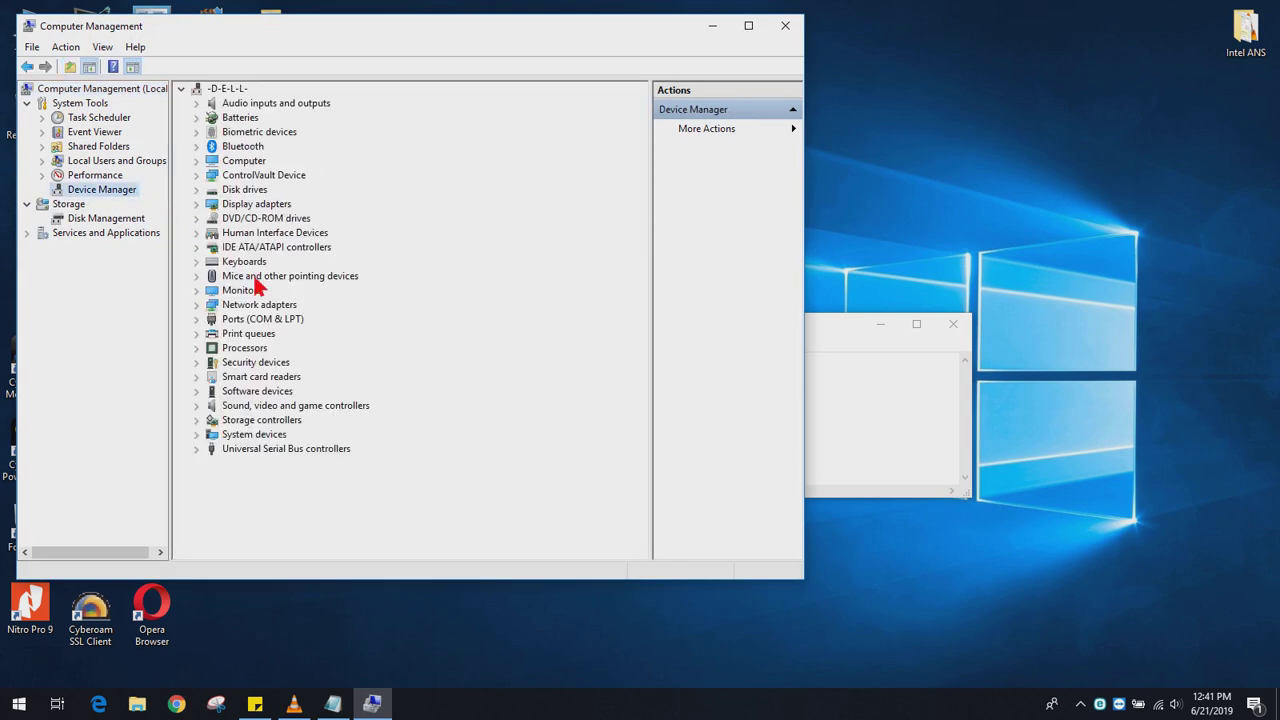
pyautogui.click(196, 304)
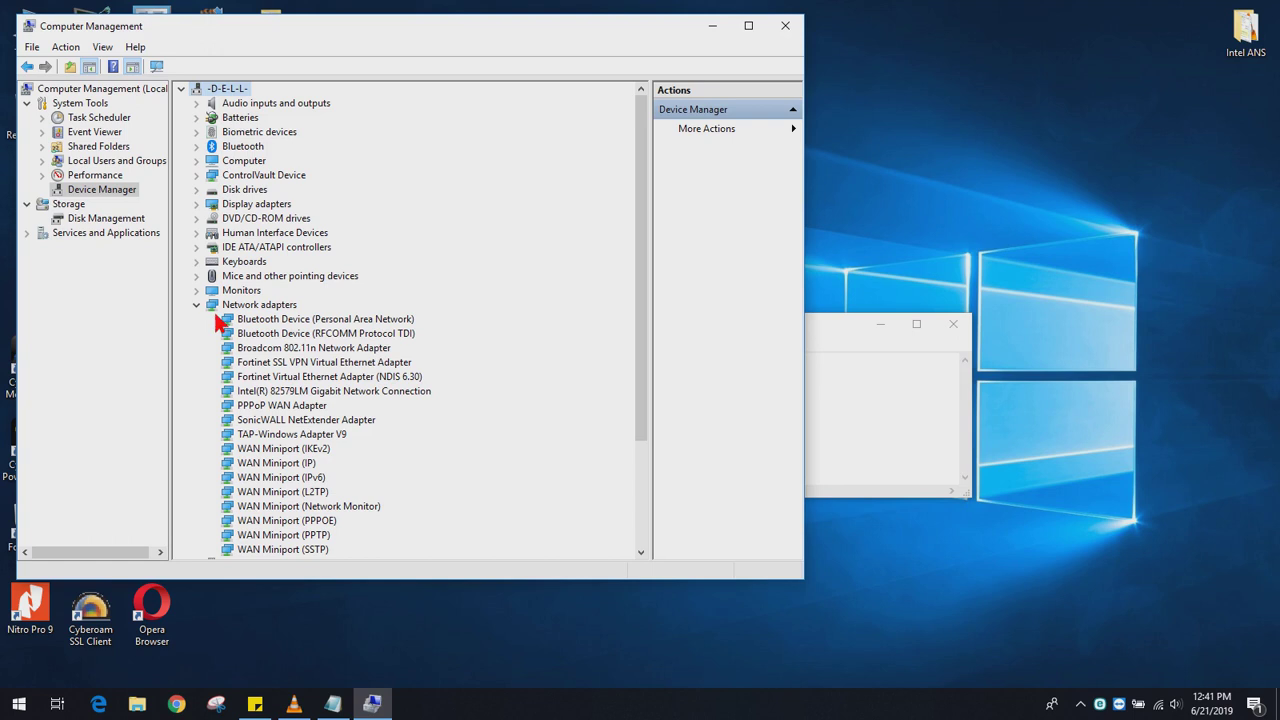
pyautogui.click(299, 396)
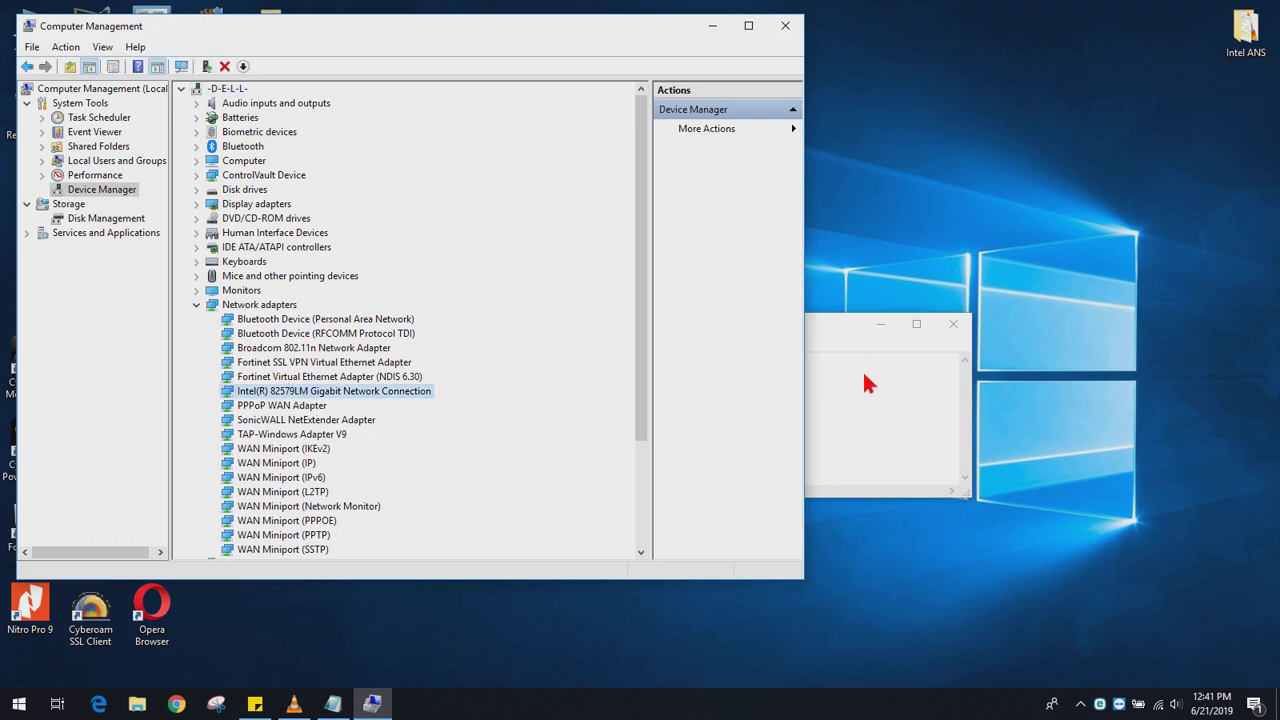
# Add the line "My adapter : 82679LM" to the Notepad note and compare it with the adapter in Device Manager
pyautogui.click(865, 413)
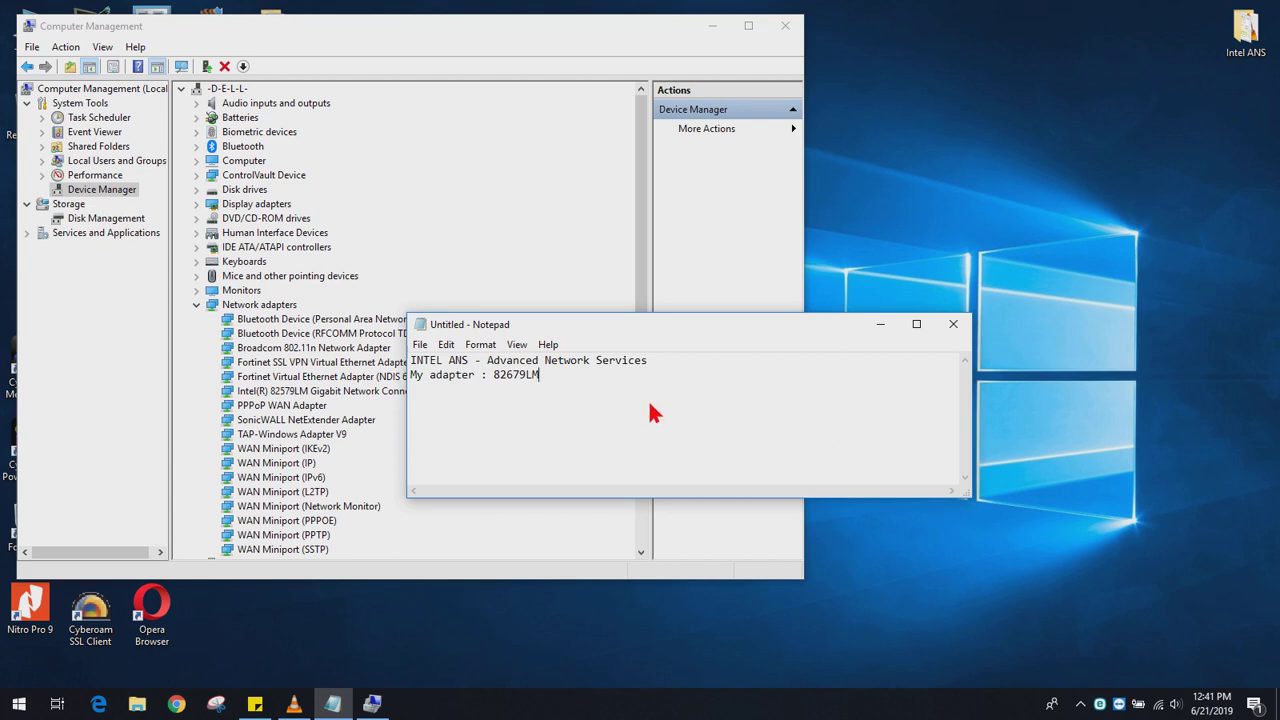
pyautogui.click(375, 394)
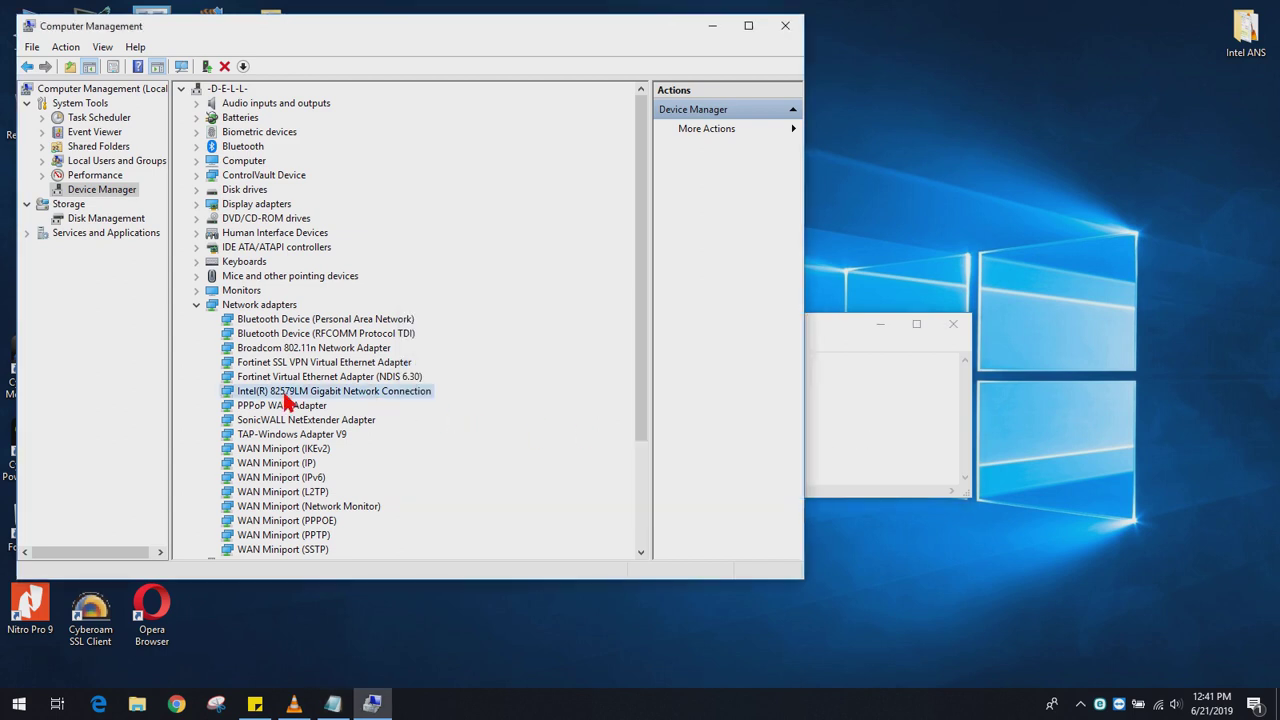
pyautogui.click(866, 405)
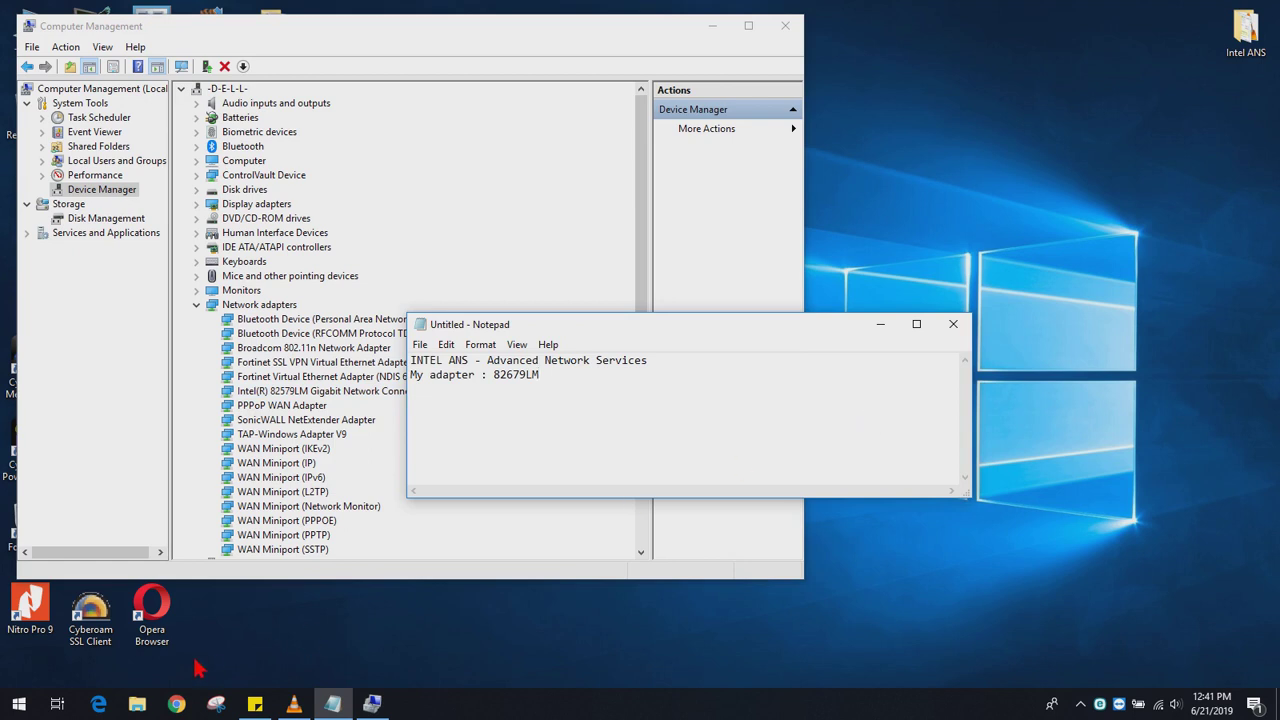
# Switch to Chrome, open the Google home page and set its language to English
pyautogui.click(176, 704)
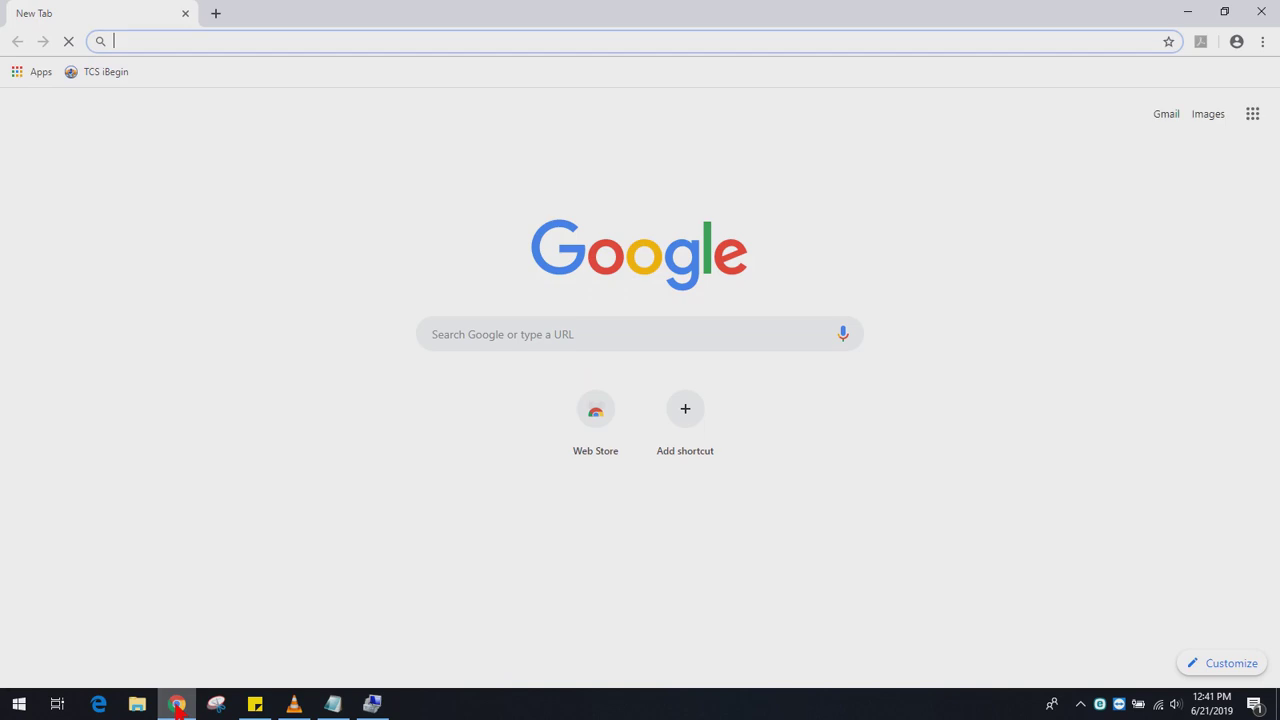
pyautogui.write('GOOGLE')
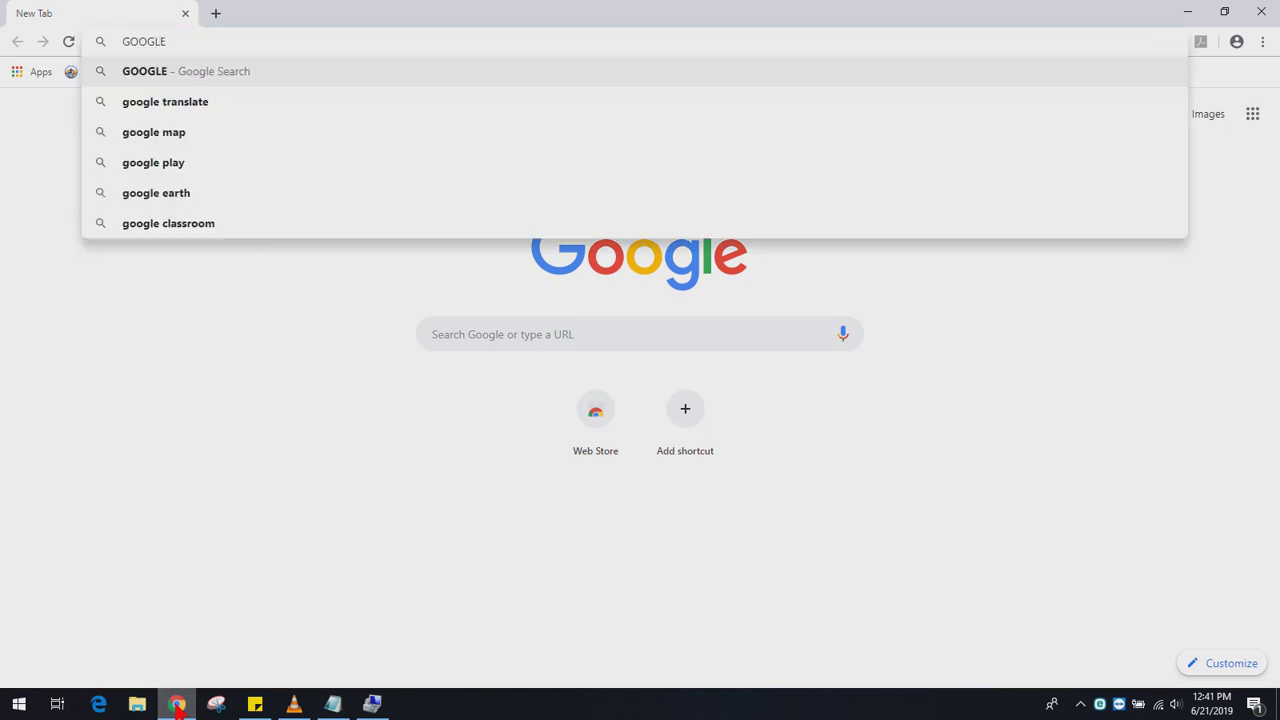
pyautogui.press('Return')
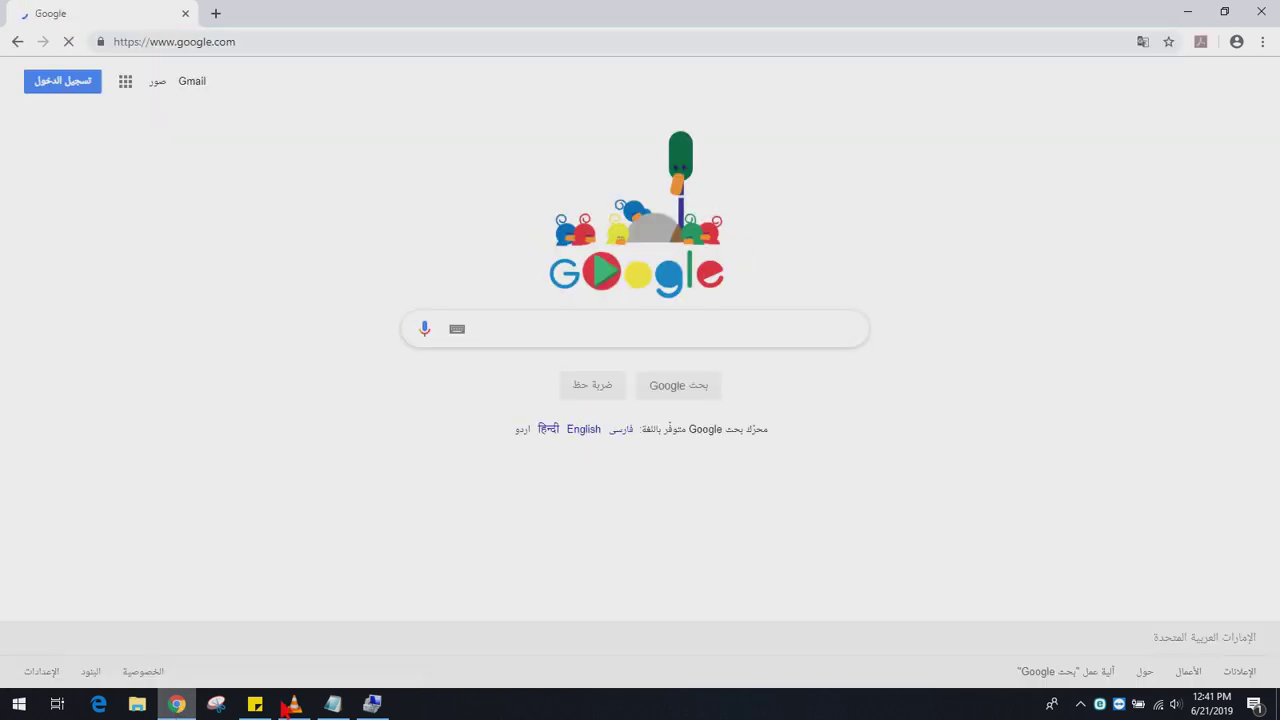
pyautogui.click(583, 430)
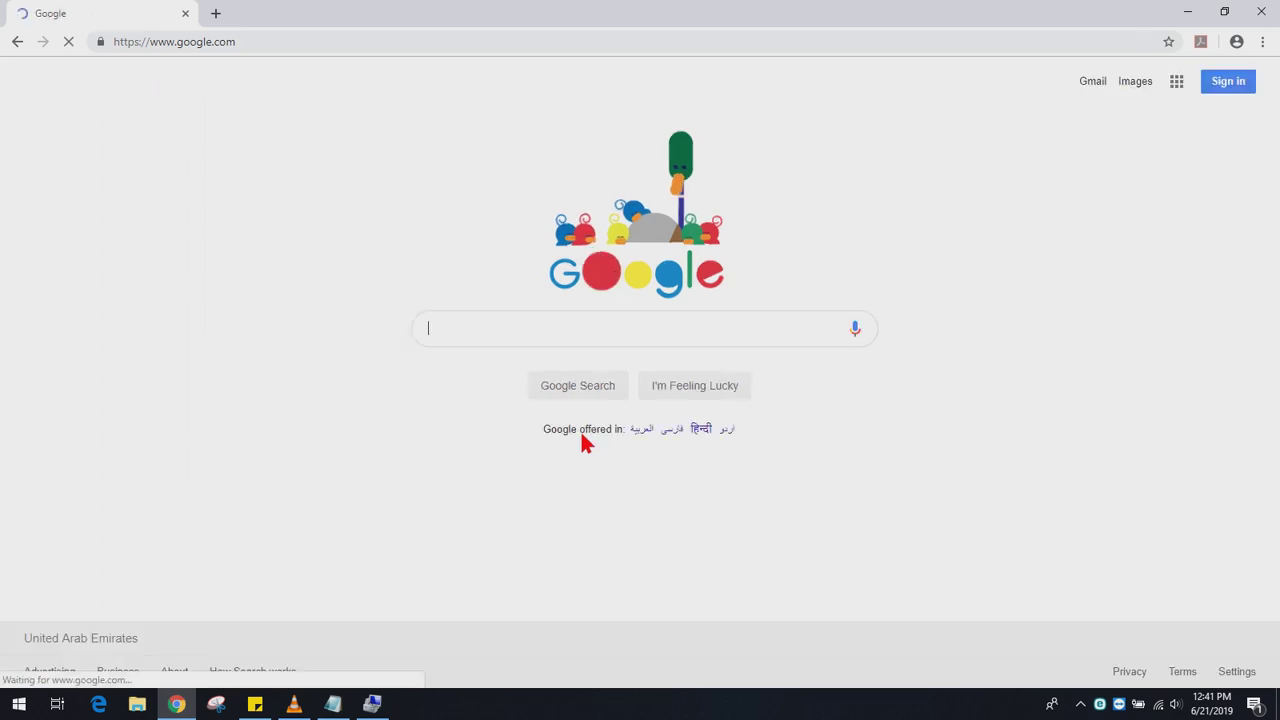
# Search Google for "intel advanced network services" using the matching suggestion
pyautogui.write('i')
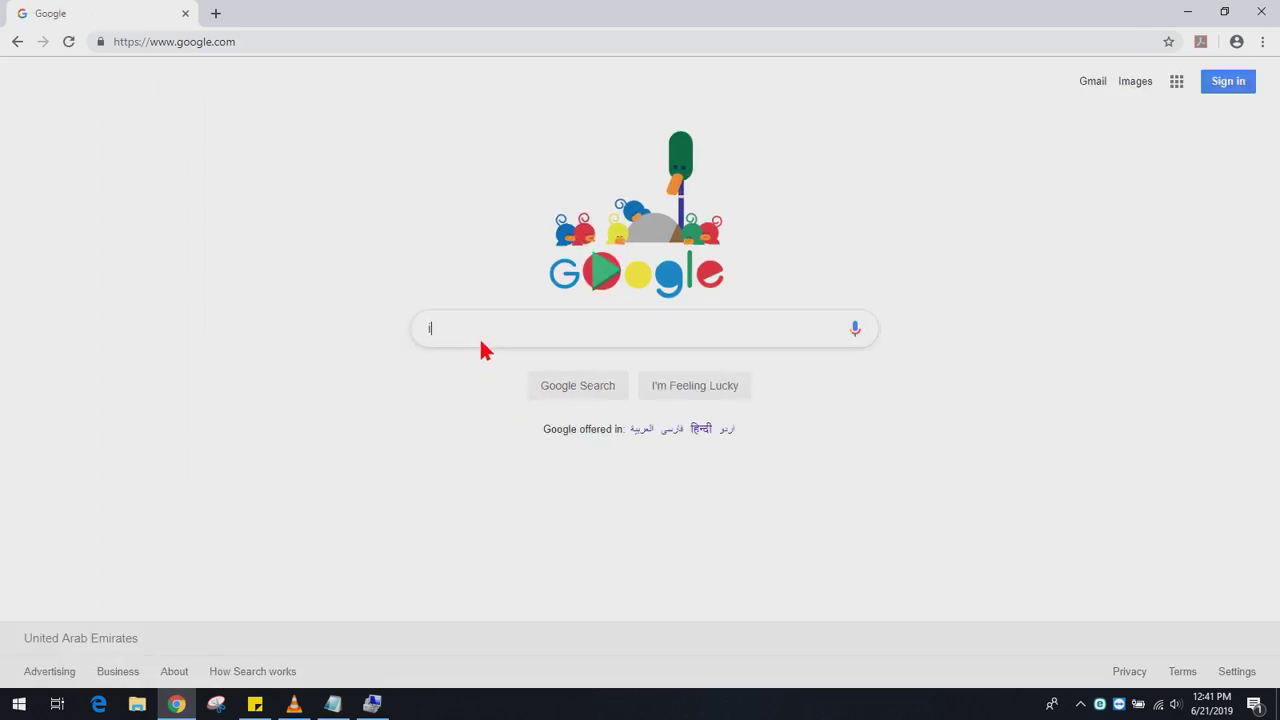
pyautogui.write('nte')
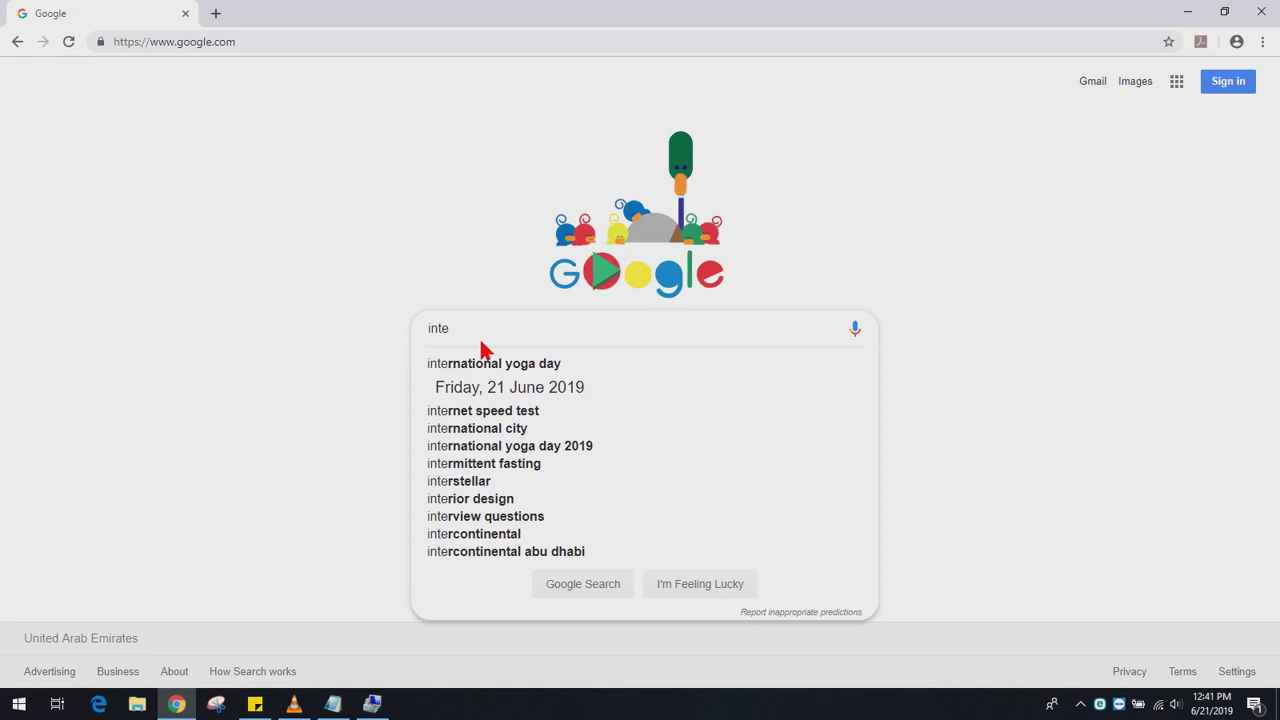
pyautogui.write('l ad')
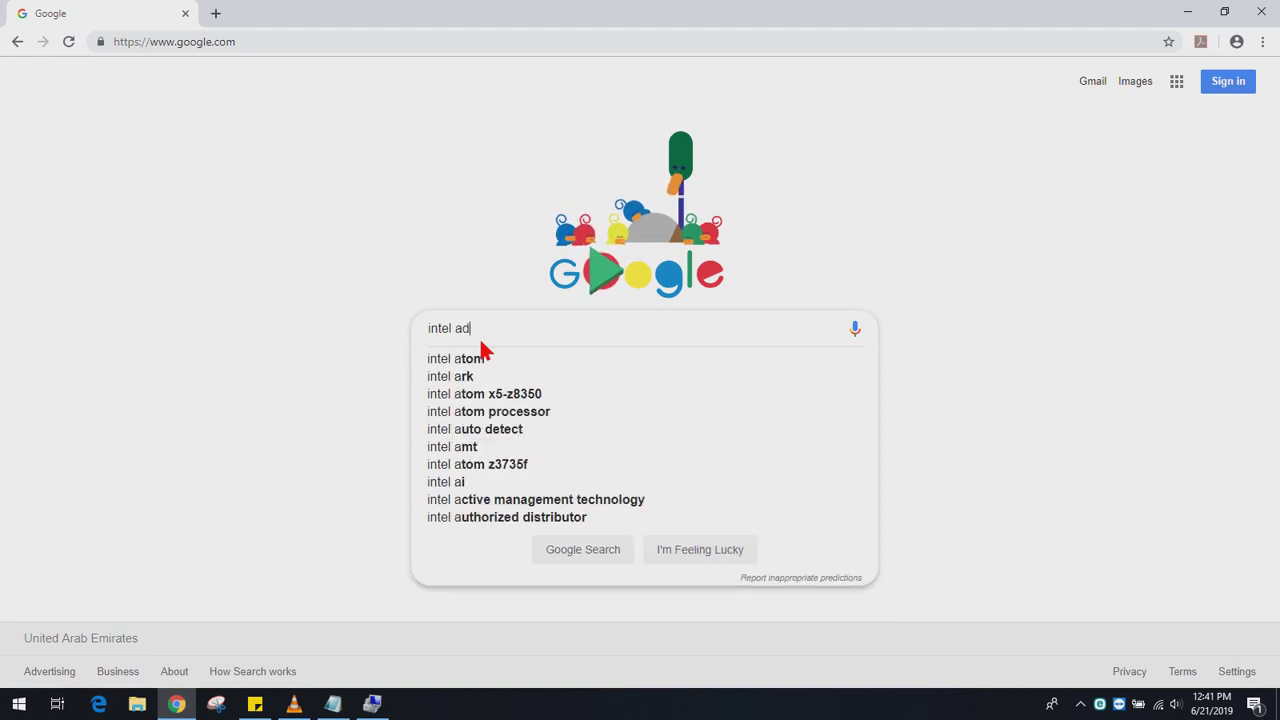
pyautogui.write('vance')
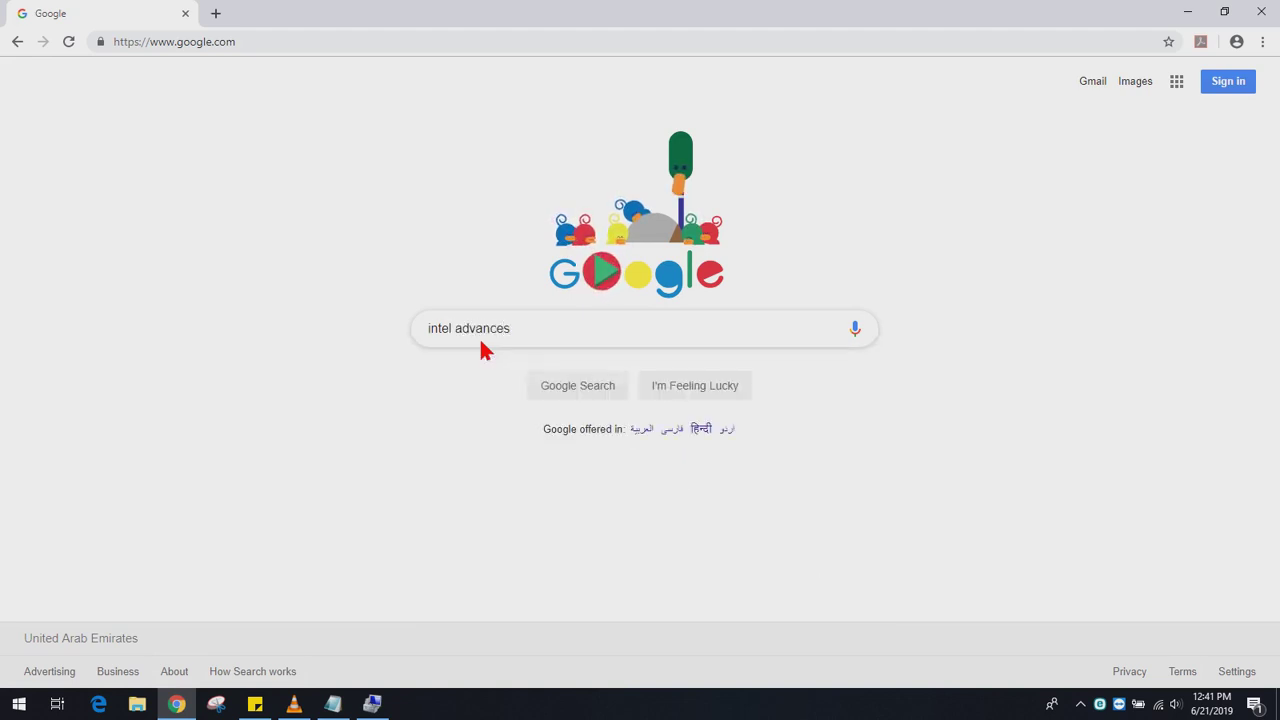
pyautogui.press('Down')
pyautogui.press('Return')
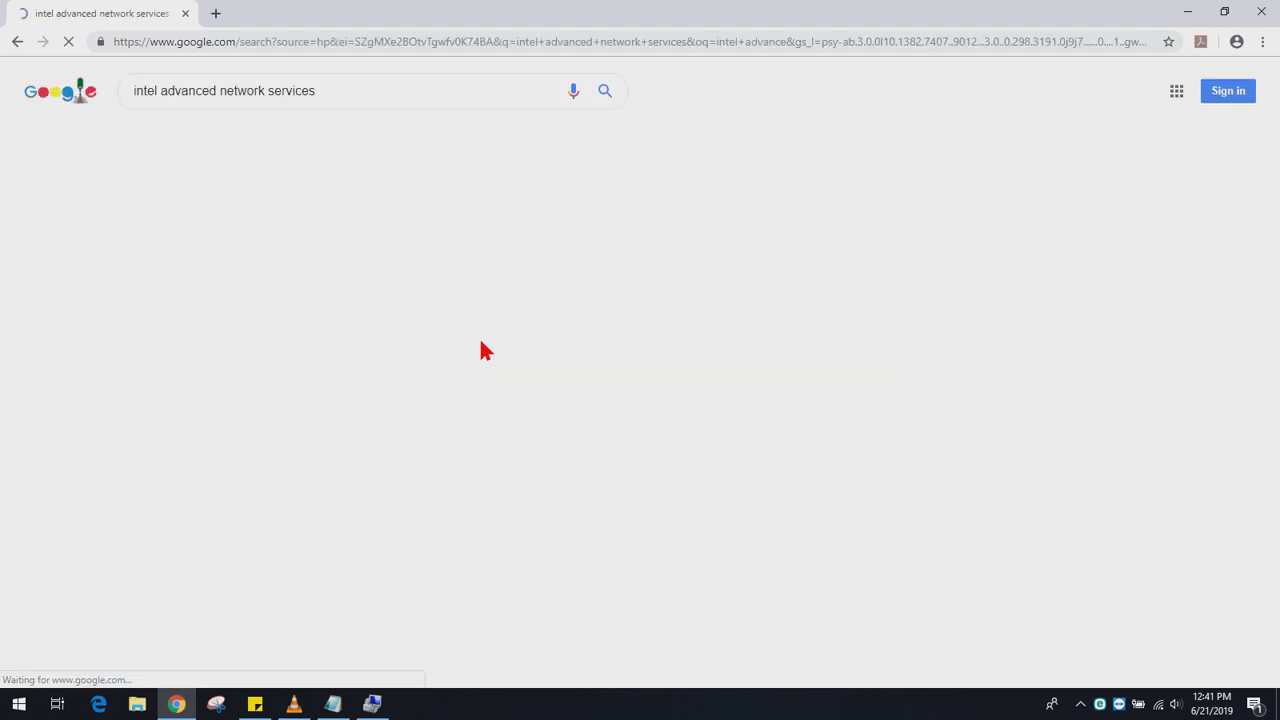
# Open Intel's Advanced Network Services (Intel ANS) article in a new tab and highlight its name and supported features
pyautogui.rightClick(372, 207)
pyautogui.click(393, 218)
pyautogui.click(290, 12)
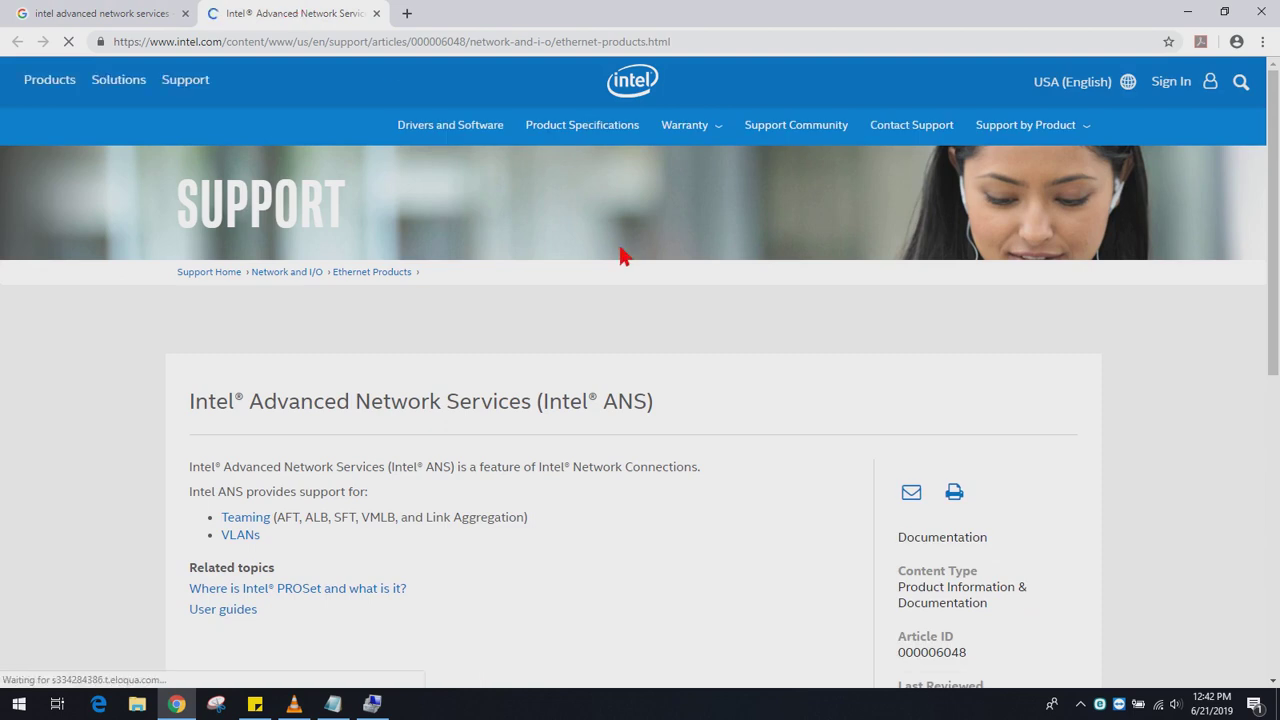
pyautogui.moveTo(543, 410); pyautogui.dragTo(645, 410)
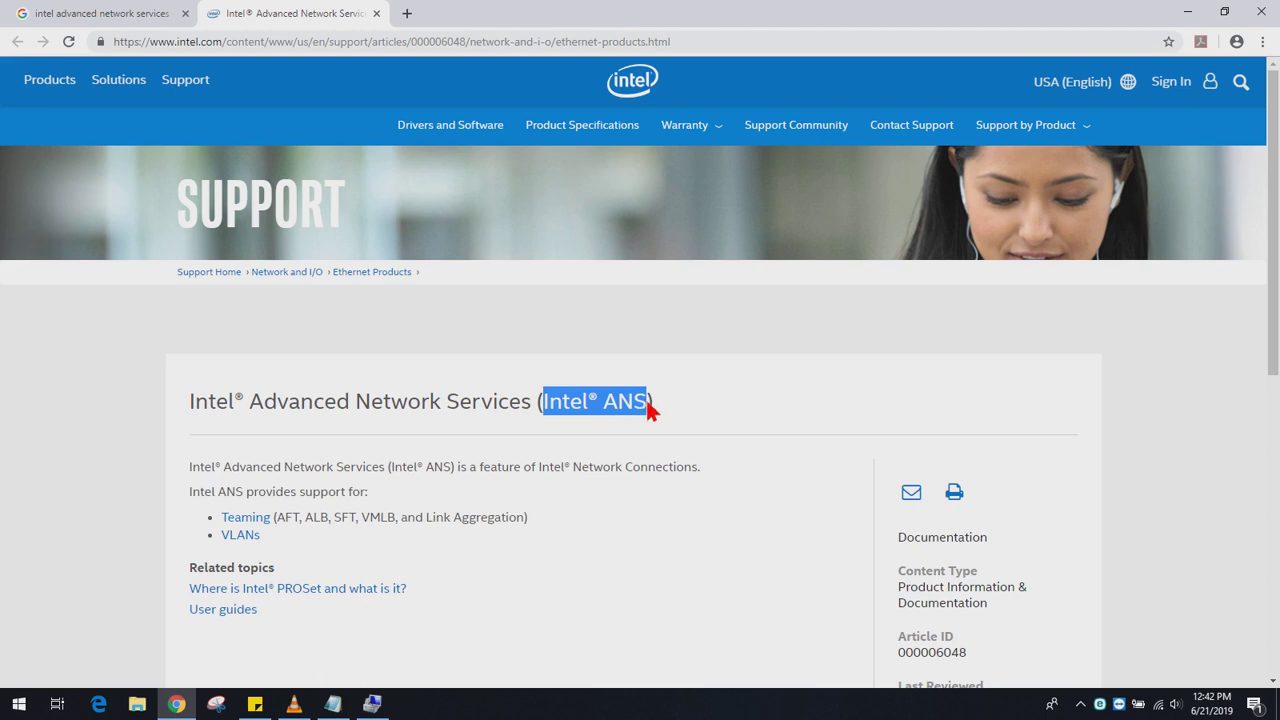
pyautogui.moveTo(246, 493); pyautogui.dragTo(282, 537)
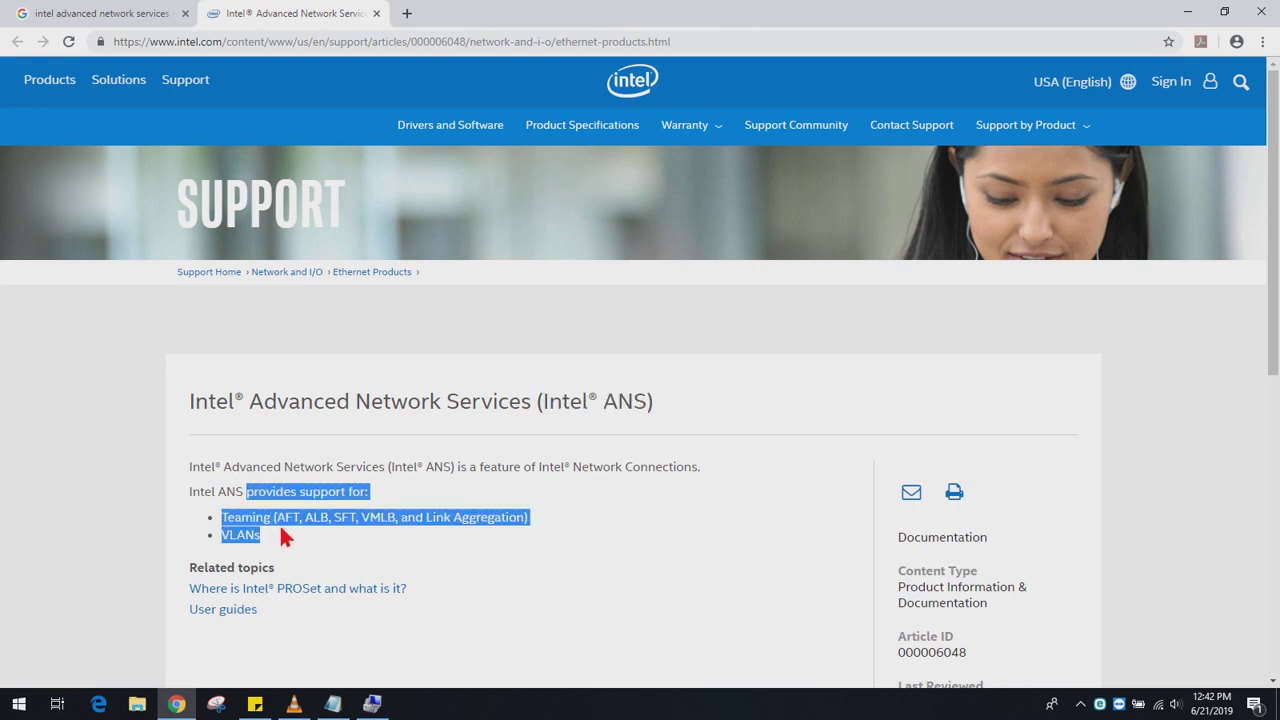
# Show all related products of the article, find "82579LM" in the list and highlight the Intel 82579LM Gigabit Ethernet PHY entry
pyautogui.moveTo(1277, 323); pyautogui.dragTo(1270, 530)
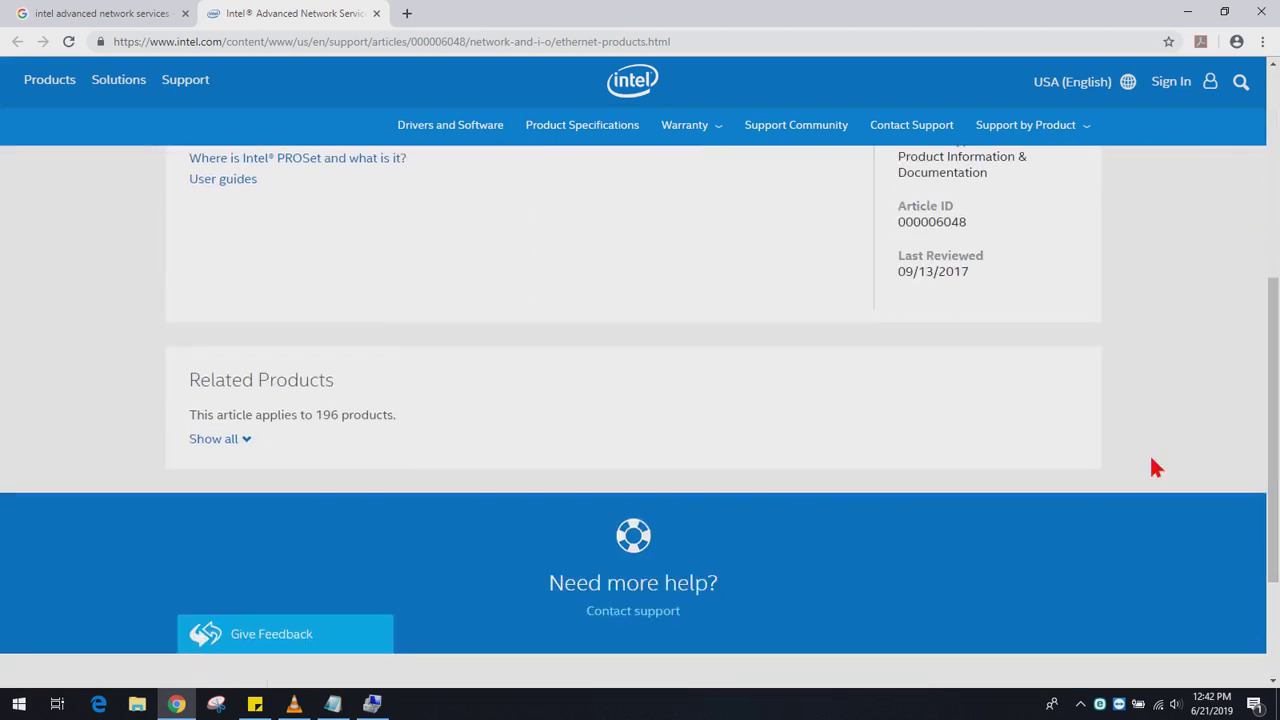
pyautogui.click(239, 440)
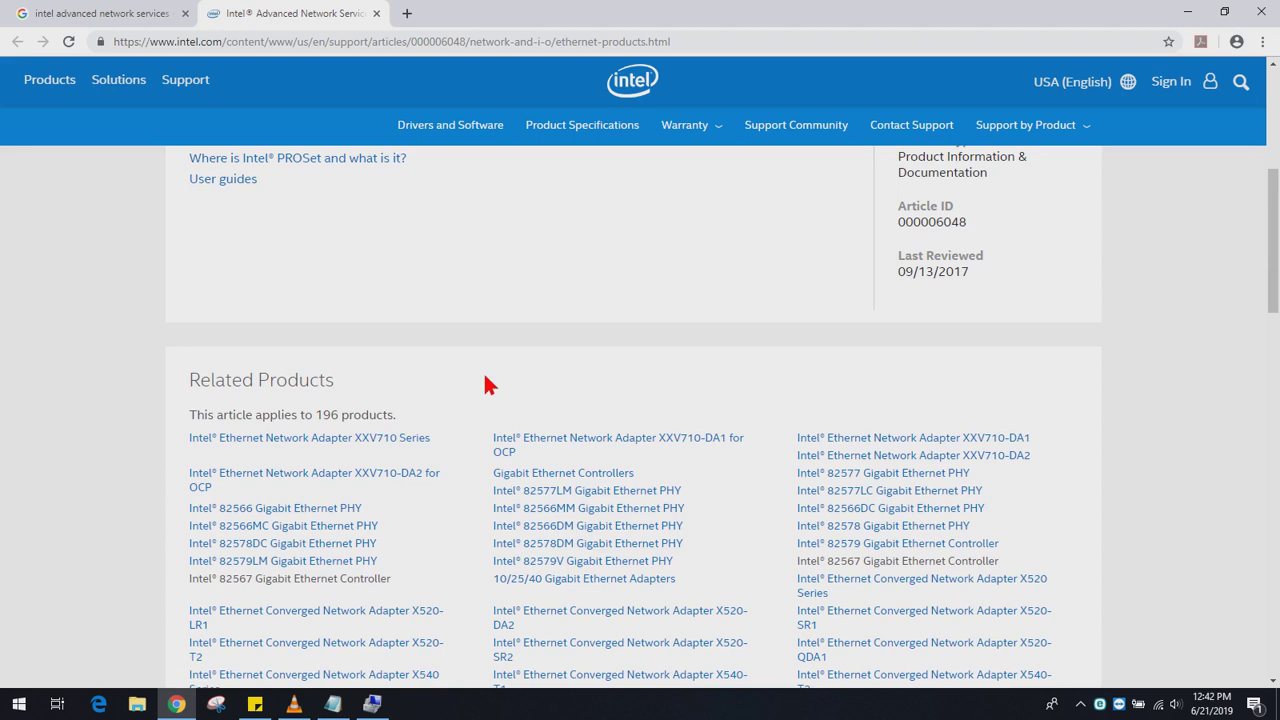
pyautogui.hotkey('ctrl', 'f')
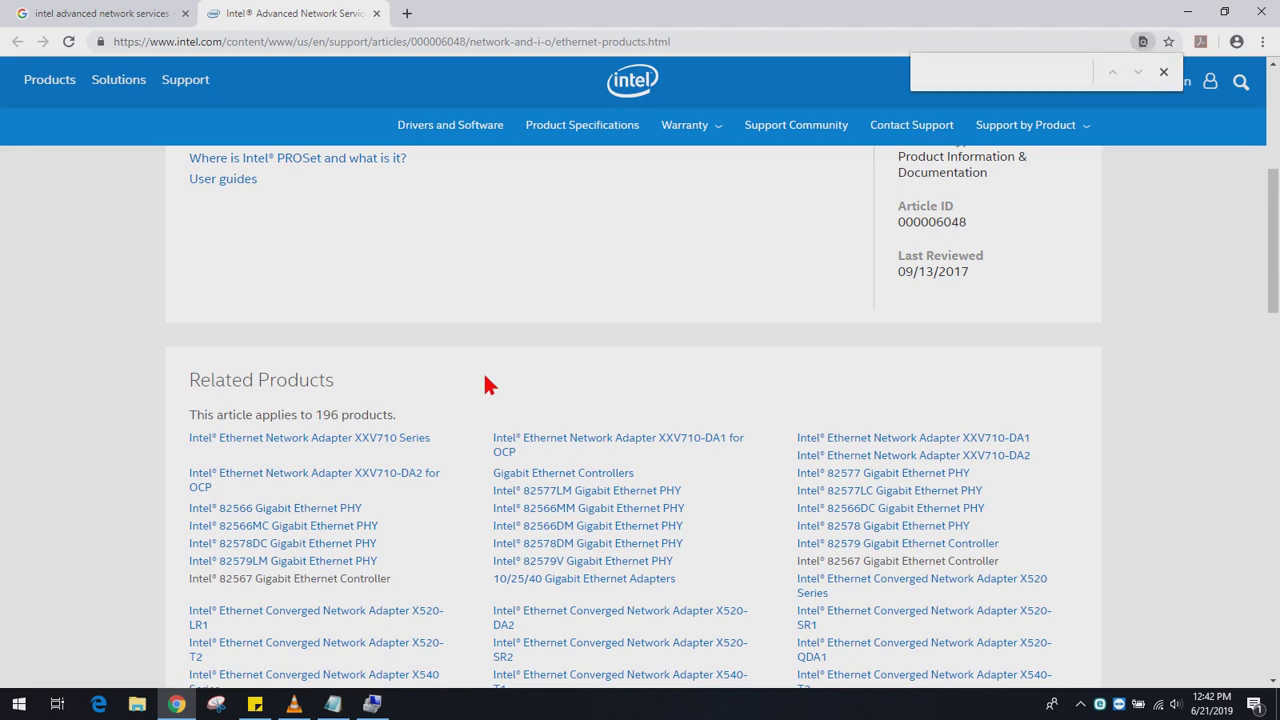
pyautogui.write('8')
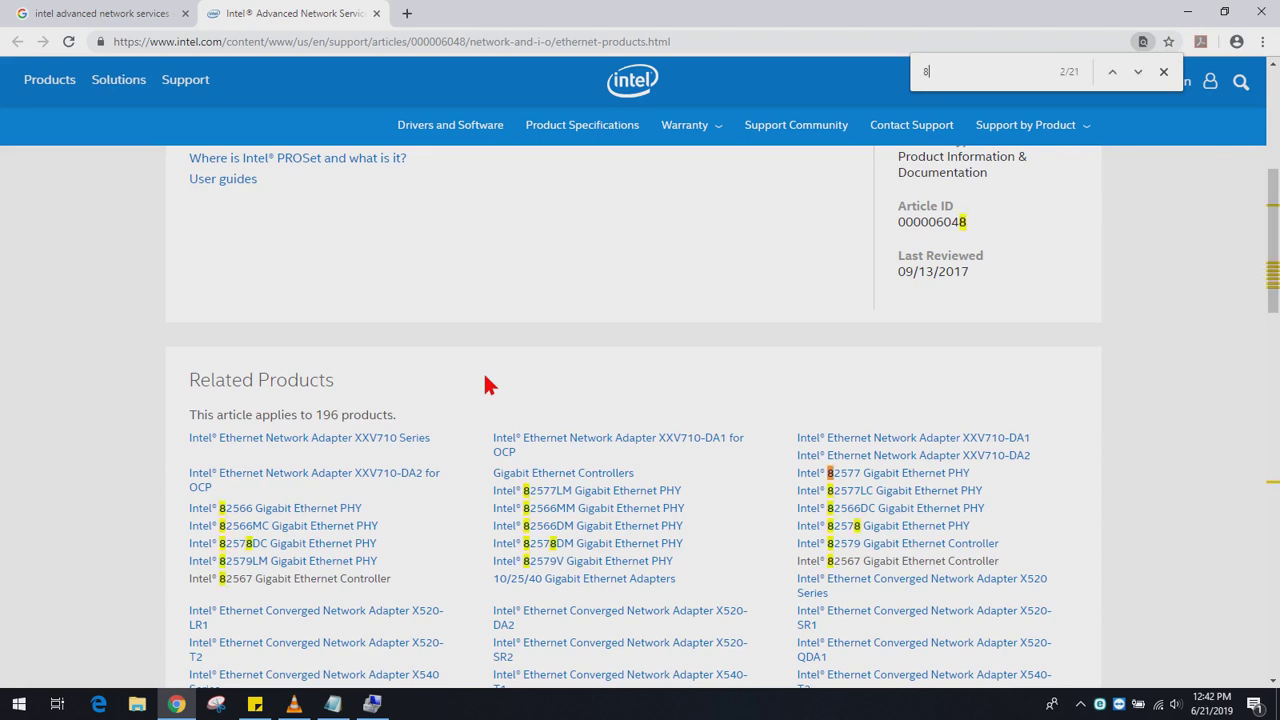
pyautogui.write('2579')
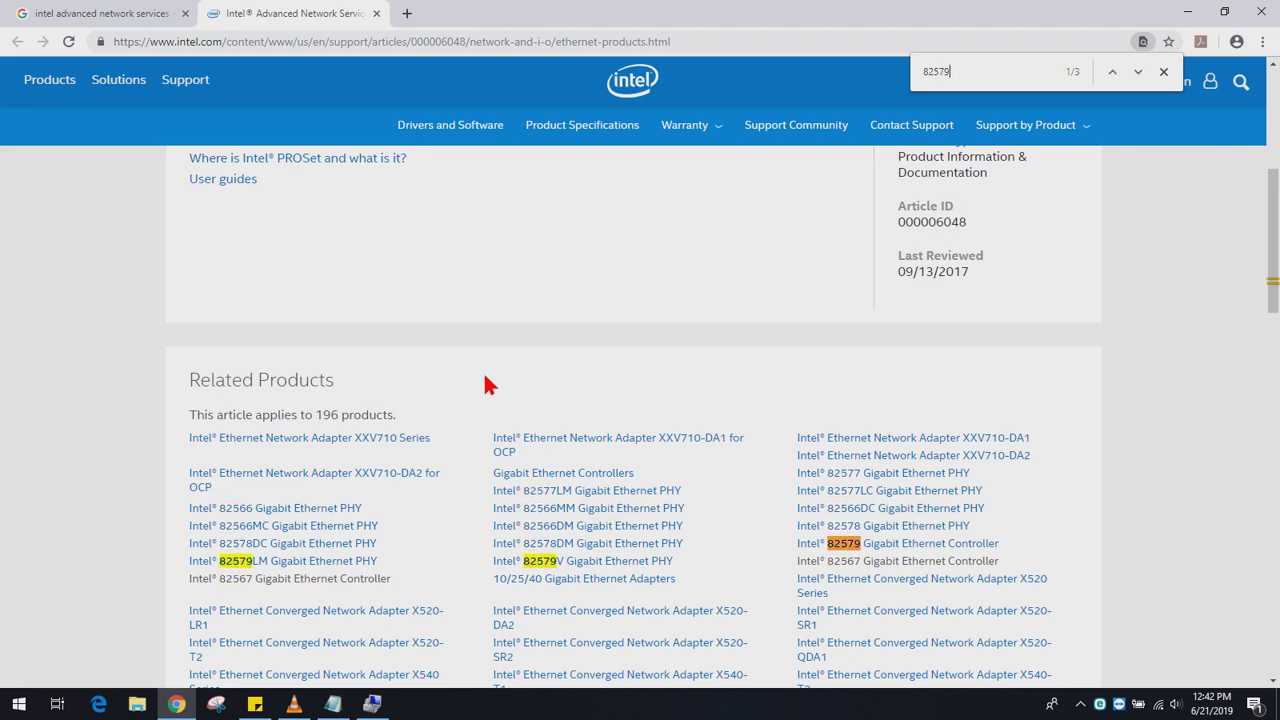
pyautogui.write('LM')
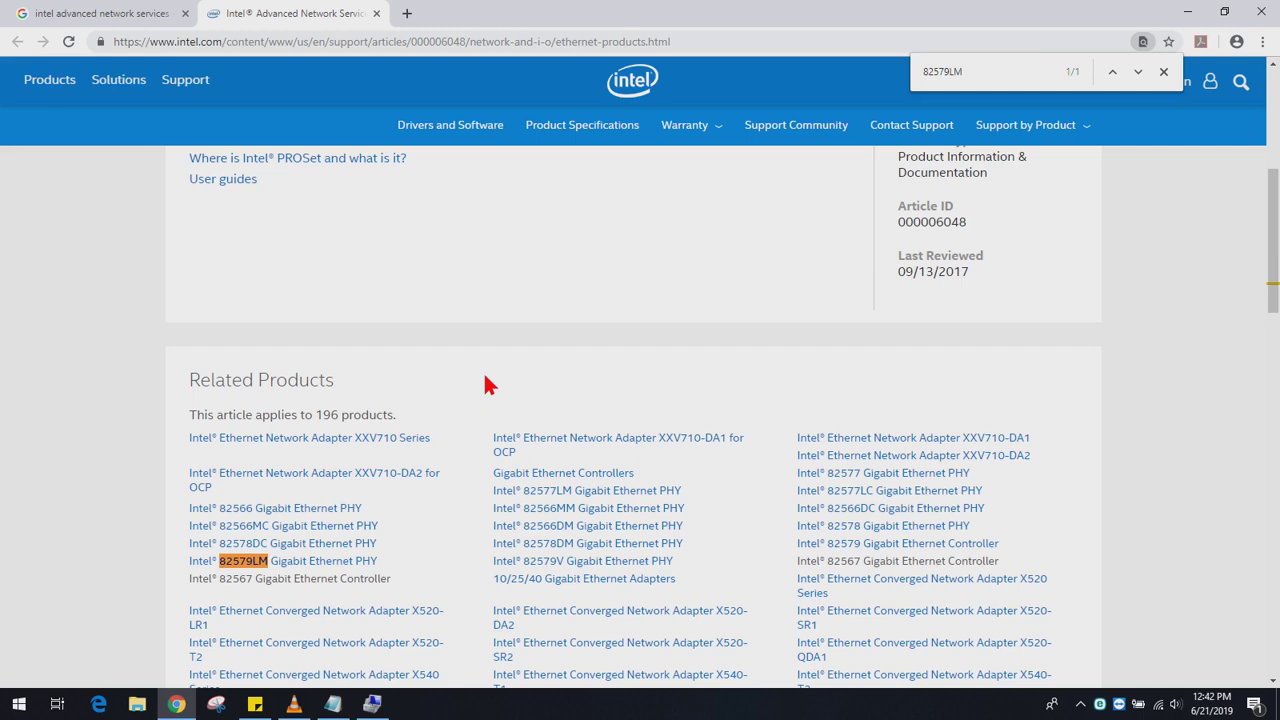
pyautogui.moveTo(186, 568); pyautogui.dragTo(380, 571)
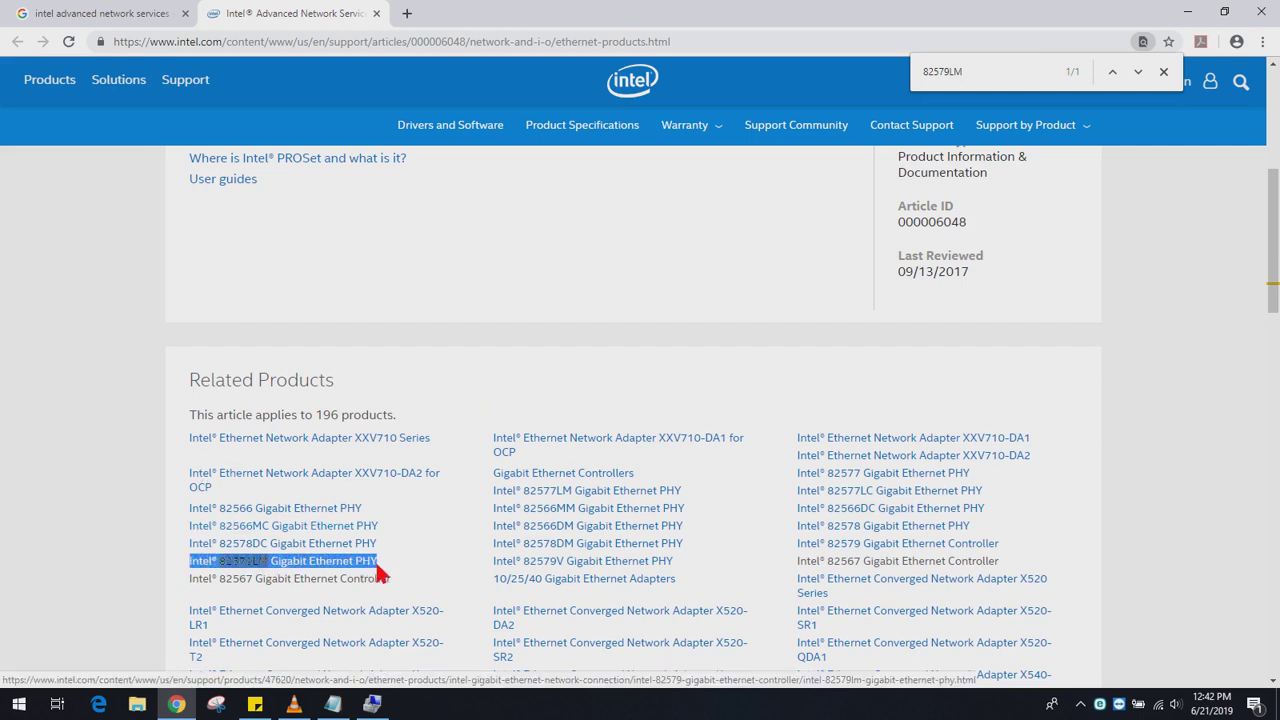
# Append " - YEAH IT SUPPORTS MY ADAPTER" to the adapter line in Notepad and return to Chrome
pyautogui.click(335, 705)
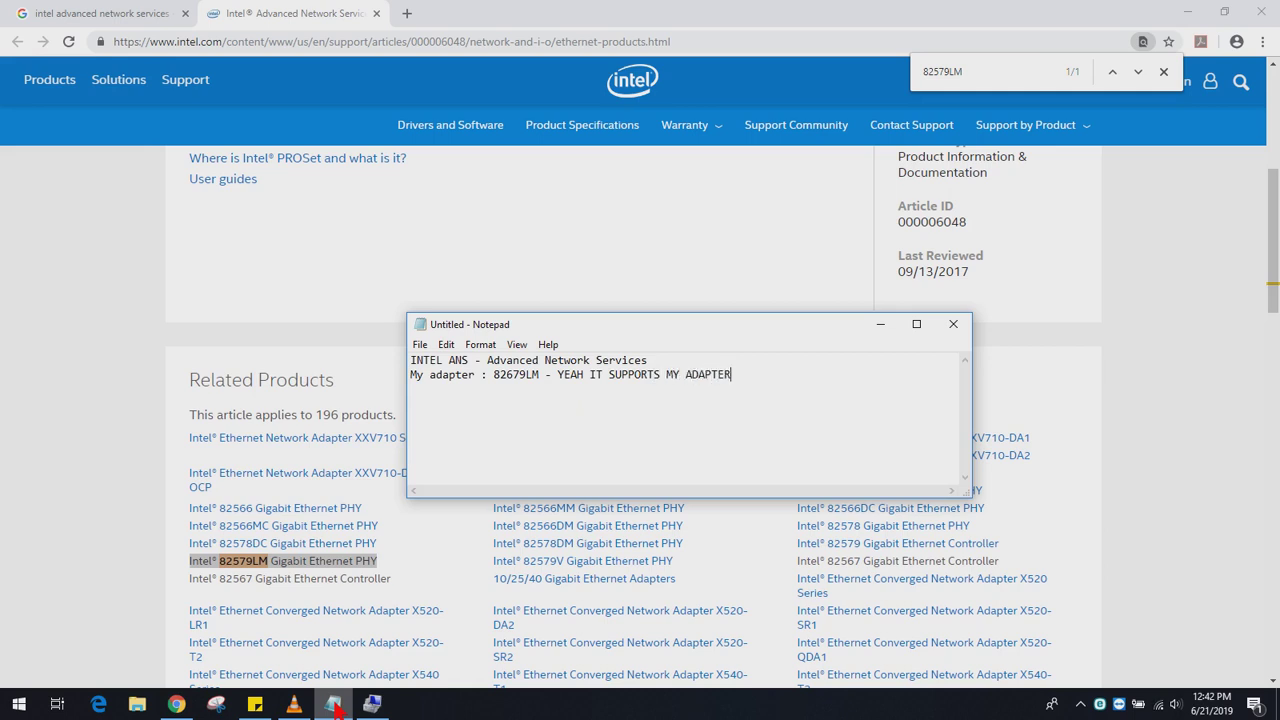
pyautogui.click(272, 10)
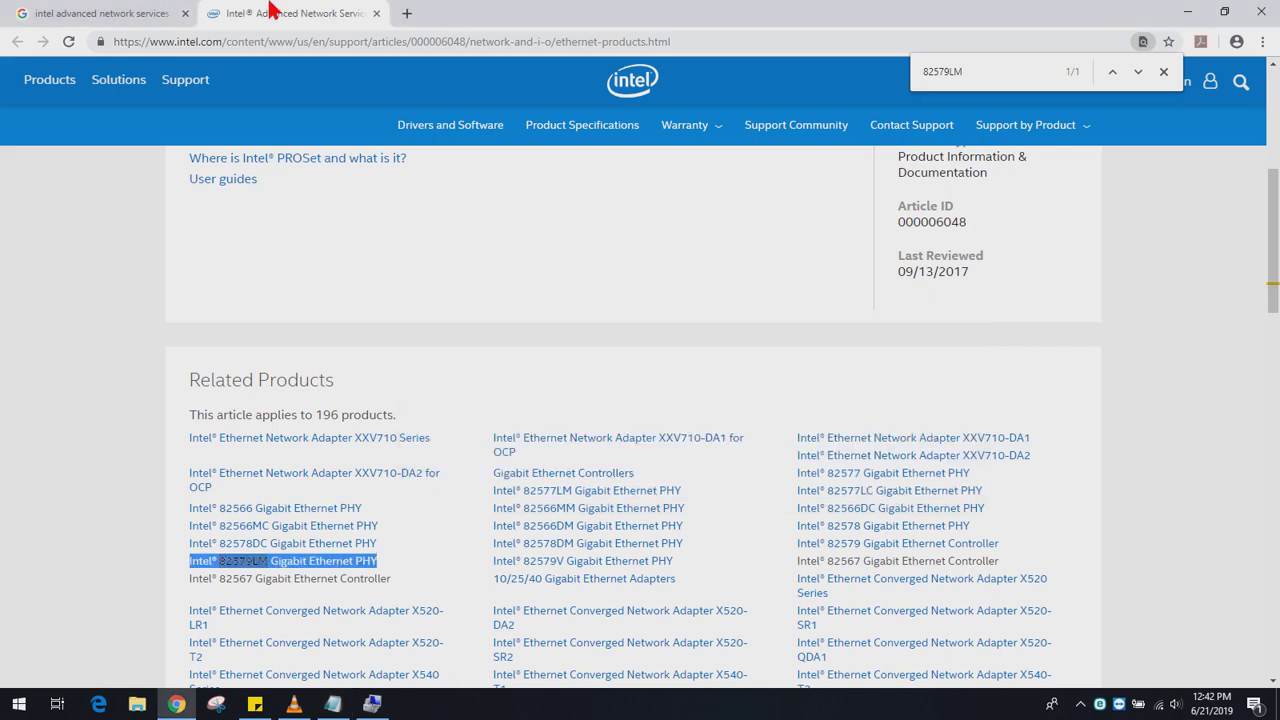
# Go back to the Google results and search for "intel advanced network services download"
pyautogui.click(110, 13)
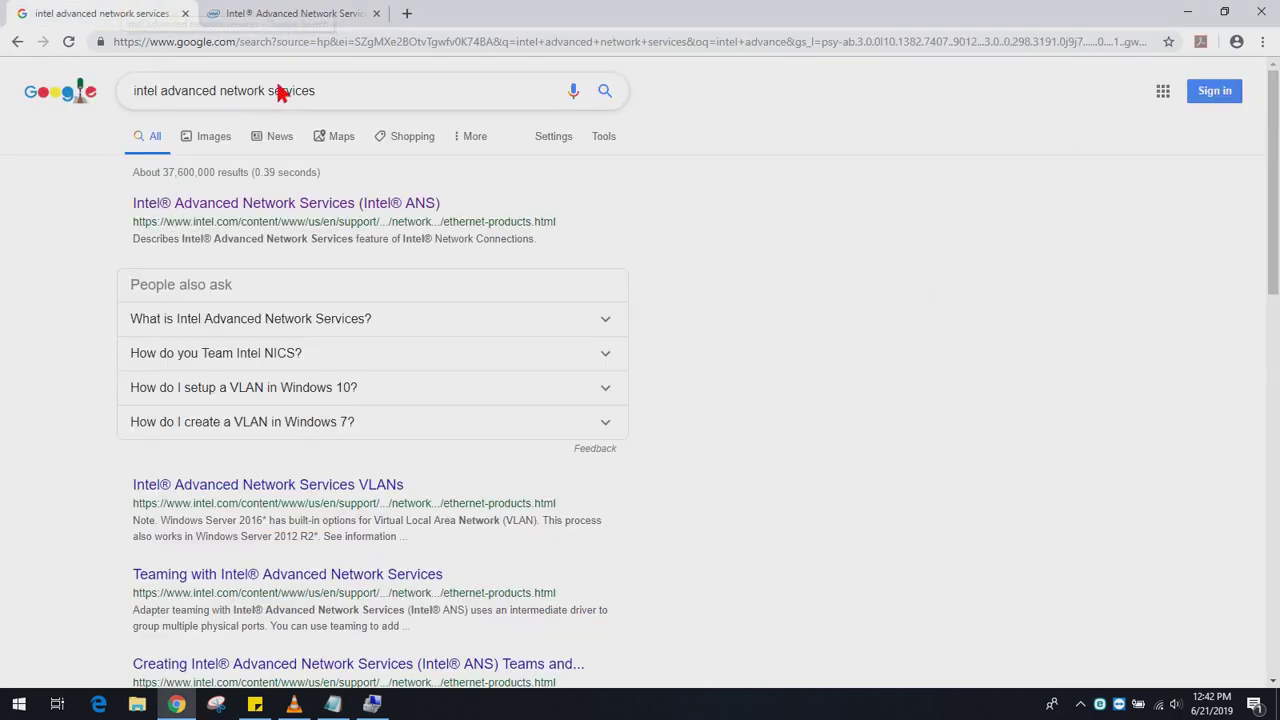
pyautogui.click(340, 93)
pyautogui.write('do')
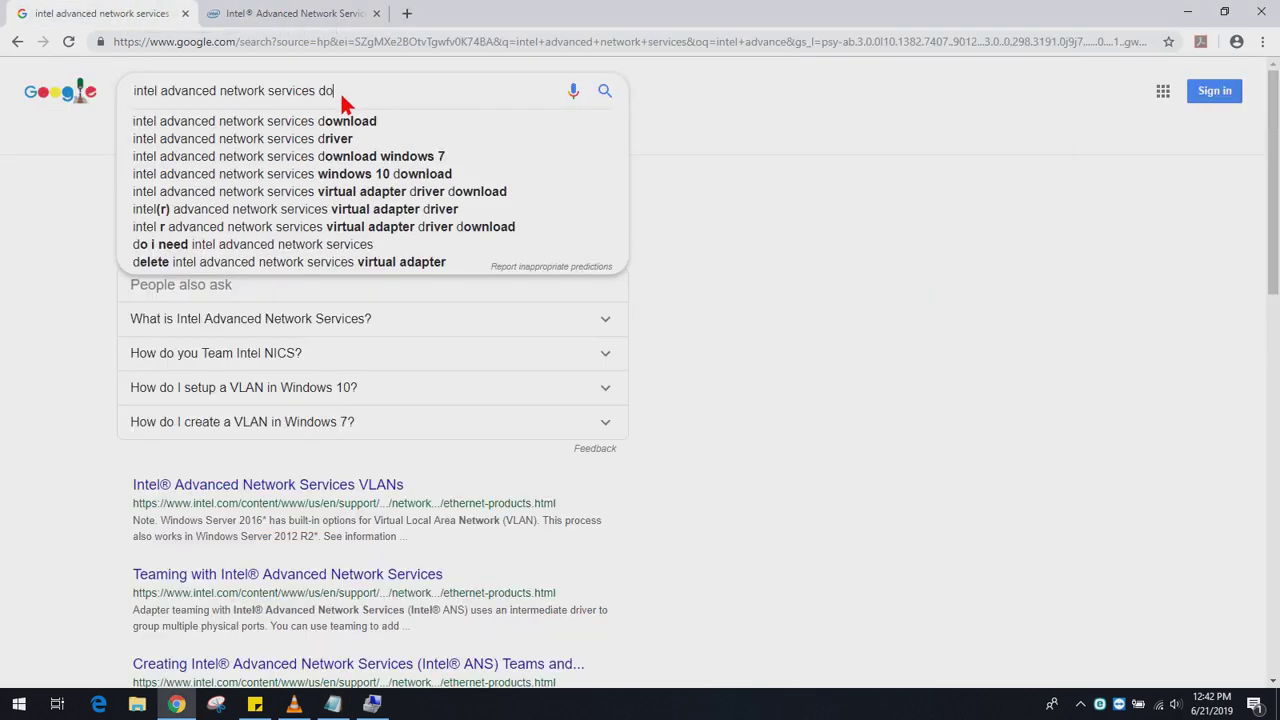
pyautogui.write('wnload')
pyautogui.press('Return')
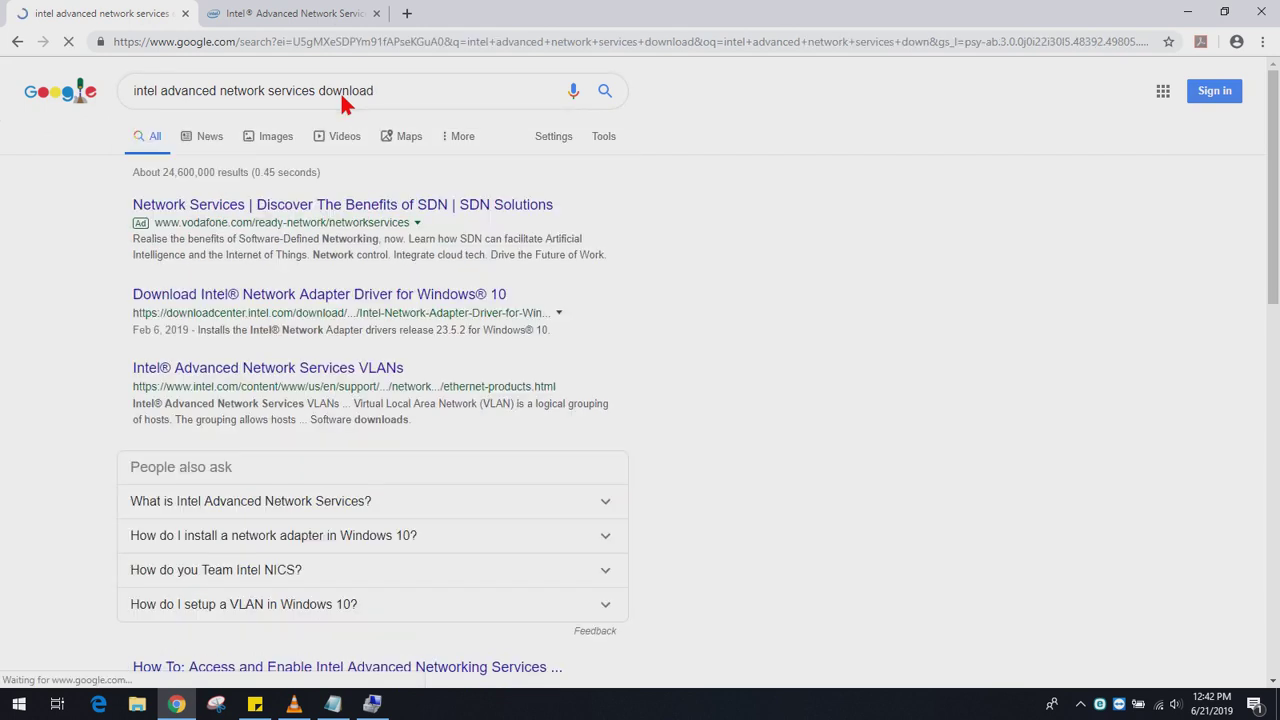
# Open the Intel Network Adapter Driver for Windows 10 download page in a new tab and highlight "Windows 10" in its title
pyautogui.rightClick(313, 297)
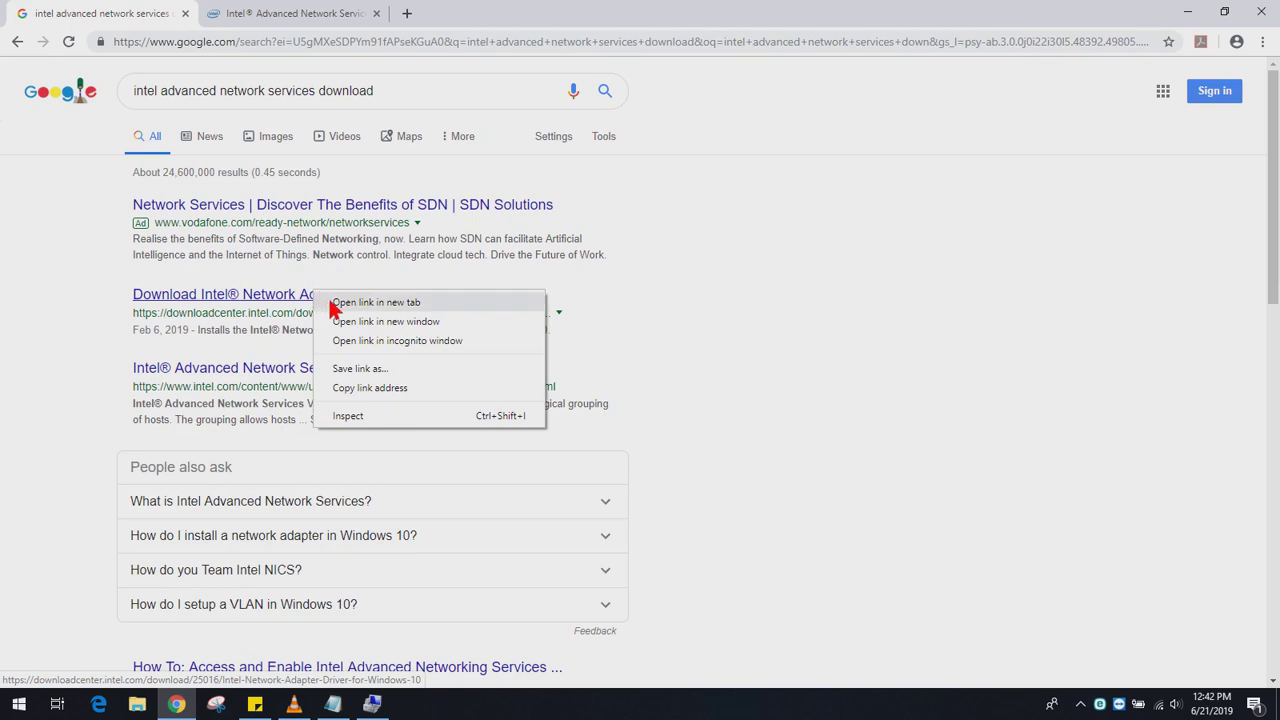
pyautogui.click(333, 297)
pyautogui.click(487, 12)
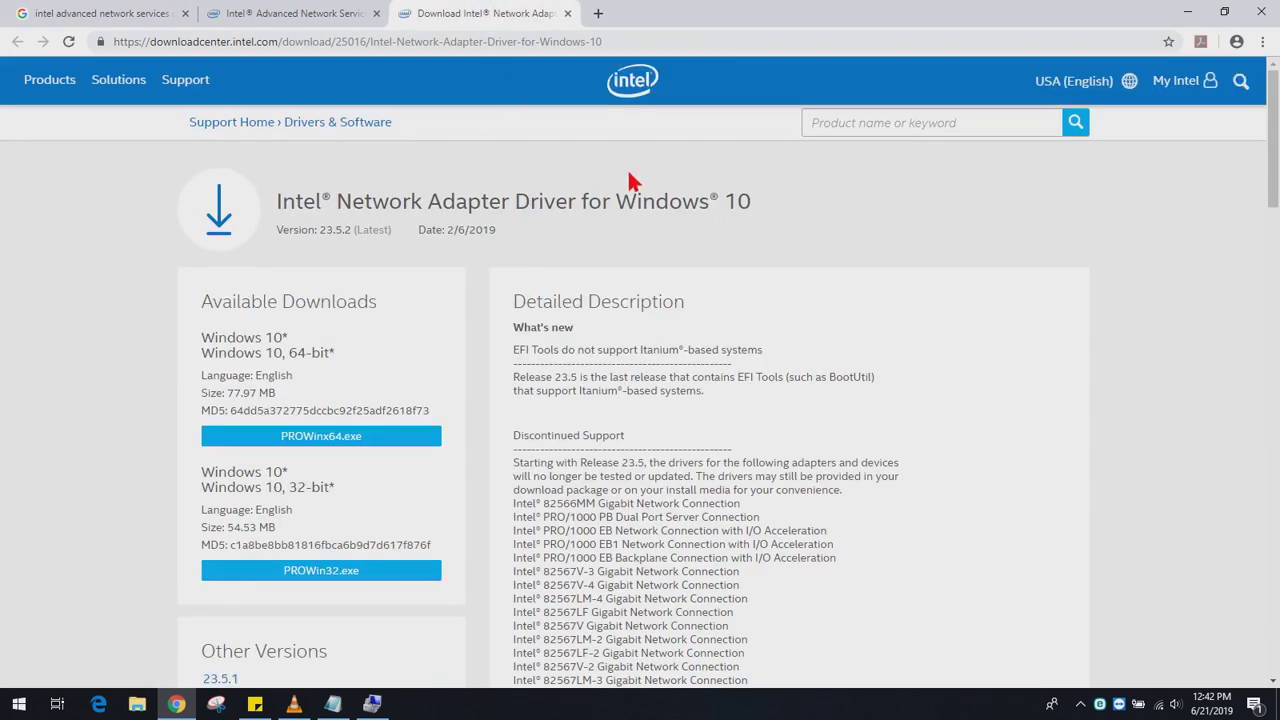
pyautogui.moveTo(618, 207); pyautogui.dragTo(756, 228)
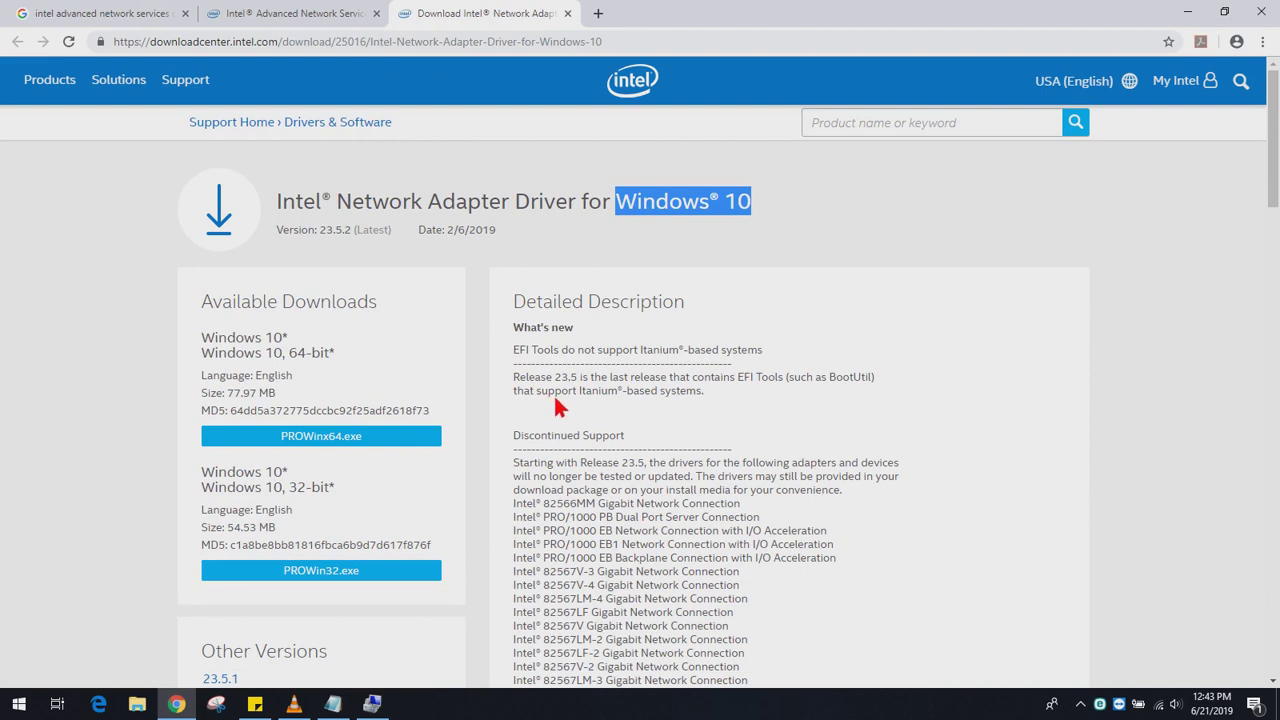
# Highlight "64-bit" in the first available download and check this computer's system type in the This PC properties
pyautogui.click(555, 350)
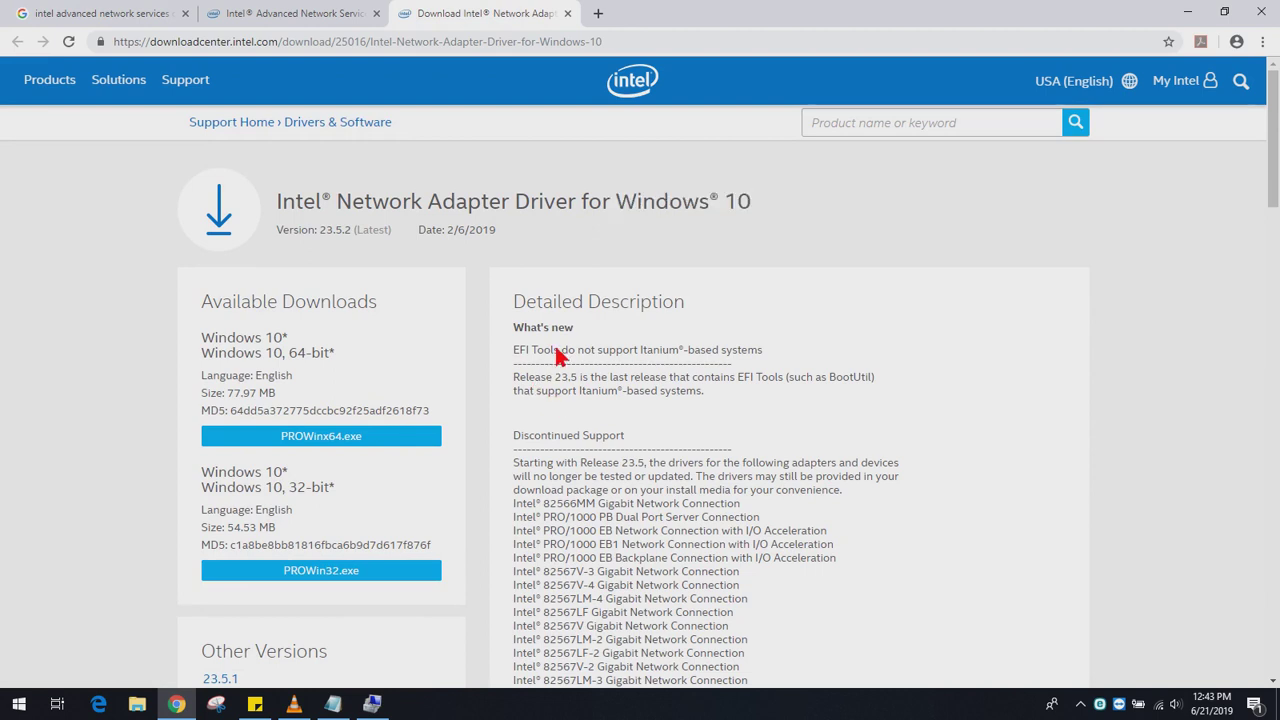
pyautogui.moveTo(287, 352); pyautogui.dragTo(321, 360)
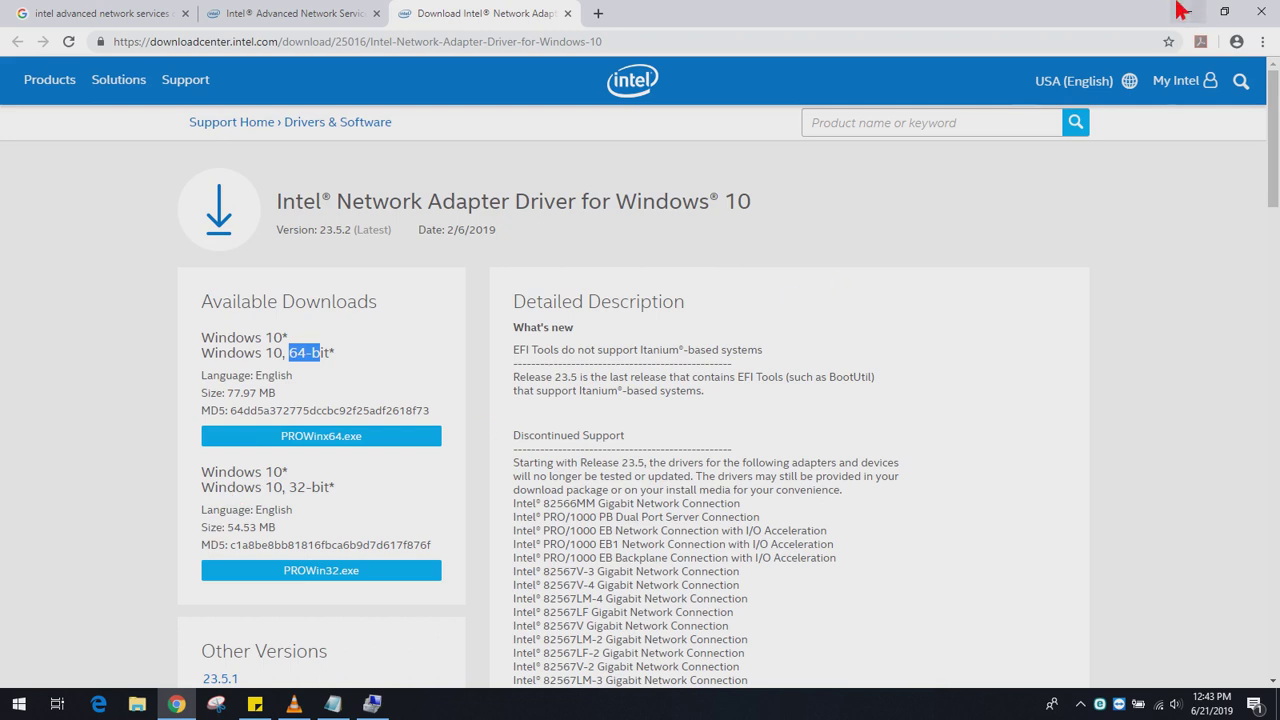
pyautogui.click(1224, 11)
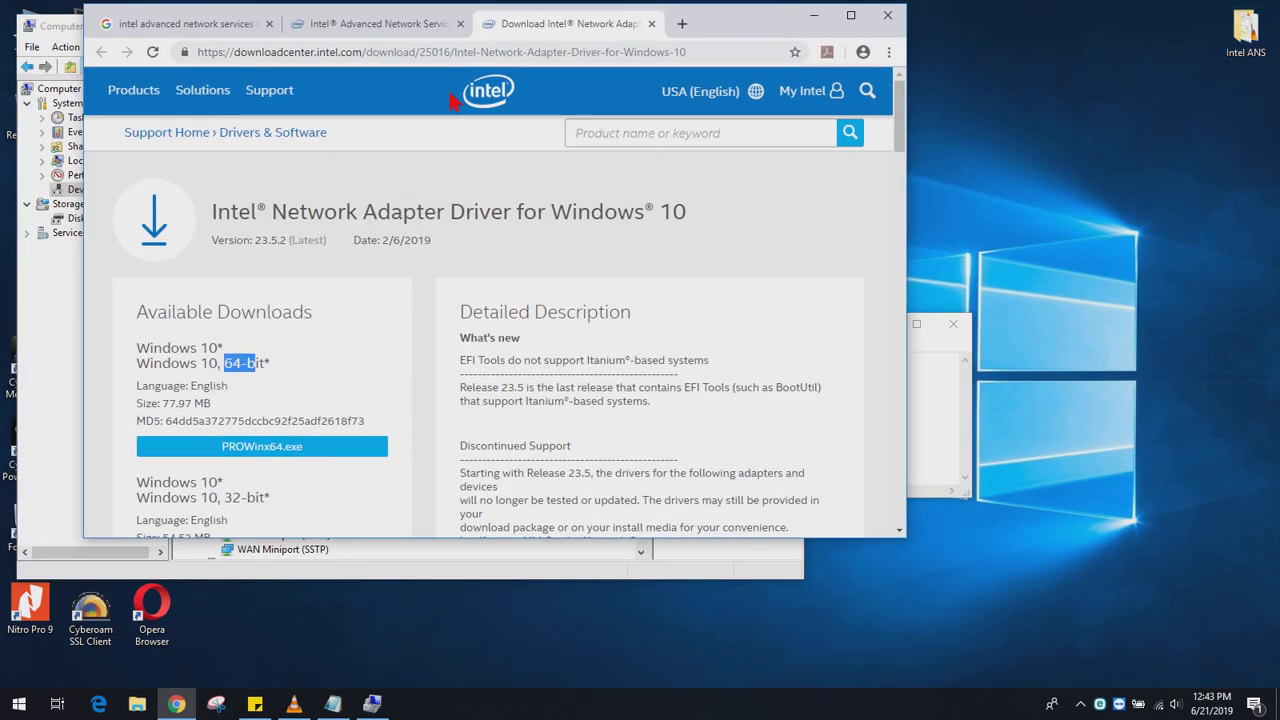
pyautogui.moveTo(22, 24); pyautogui.dragTo(458, 150)
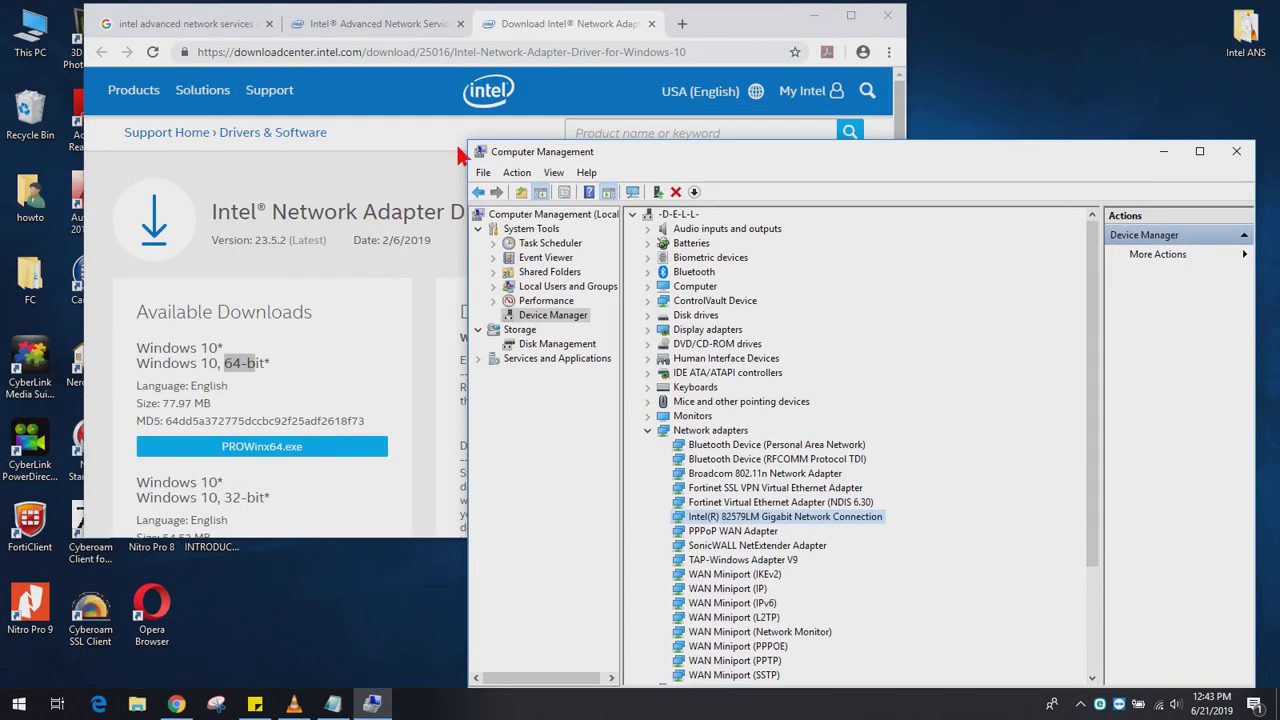
pyautogui.rightClick(41, 31)
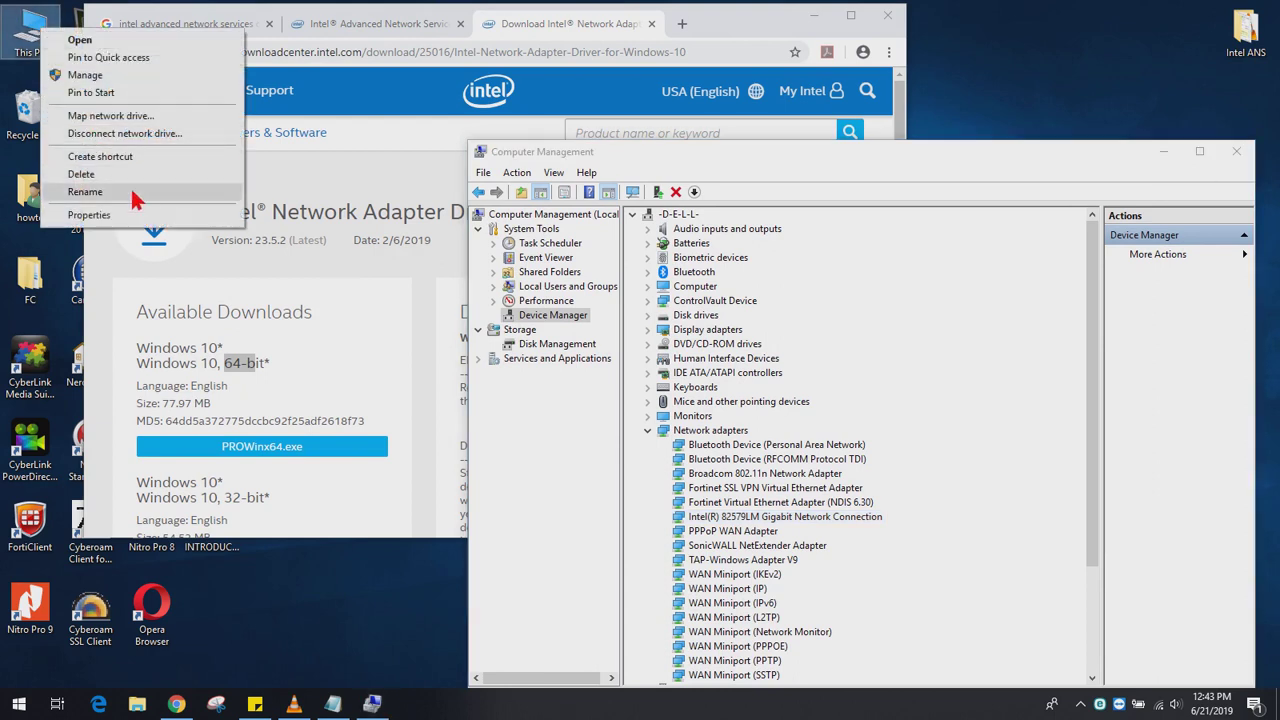
pyautogui.click(160, 214)
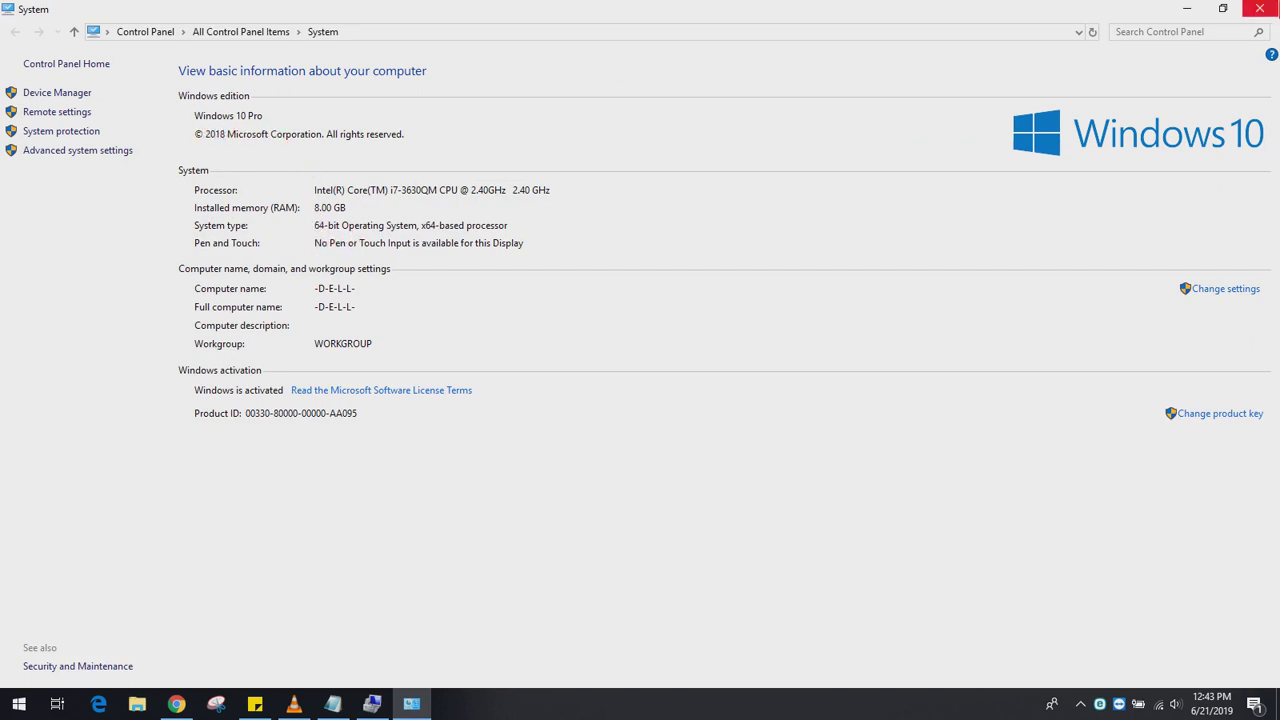
pyautogui.click(1259, 8)
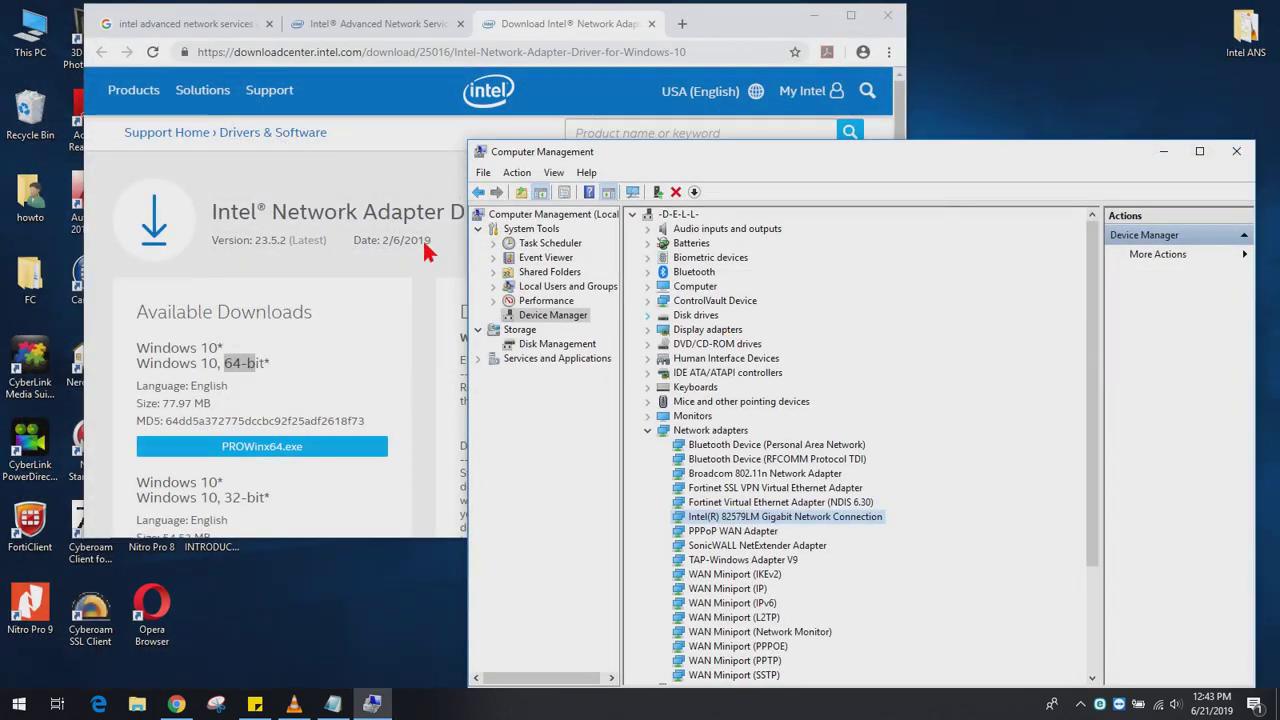
# Download PROWinx64.exe for 64-bit Windows 10 from the Intel page, accept the license agreement and close its dialog
pyautogui.doubleClick(706, 40)
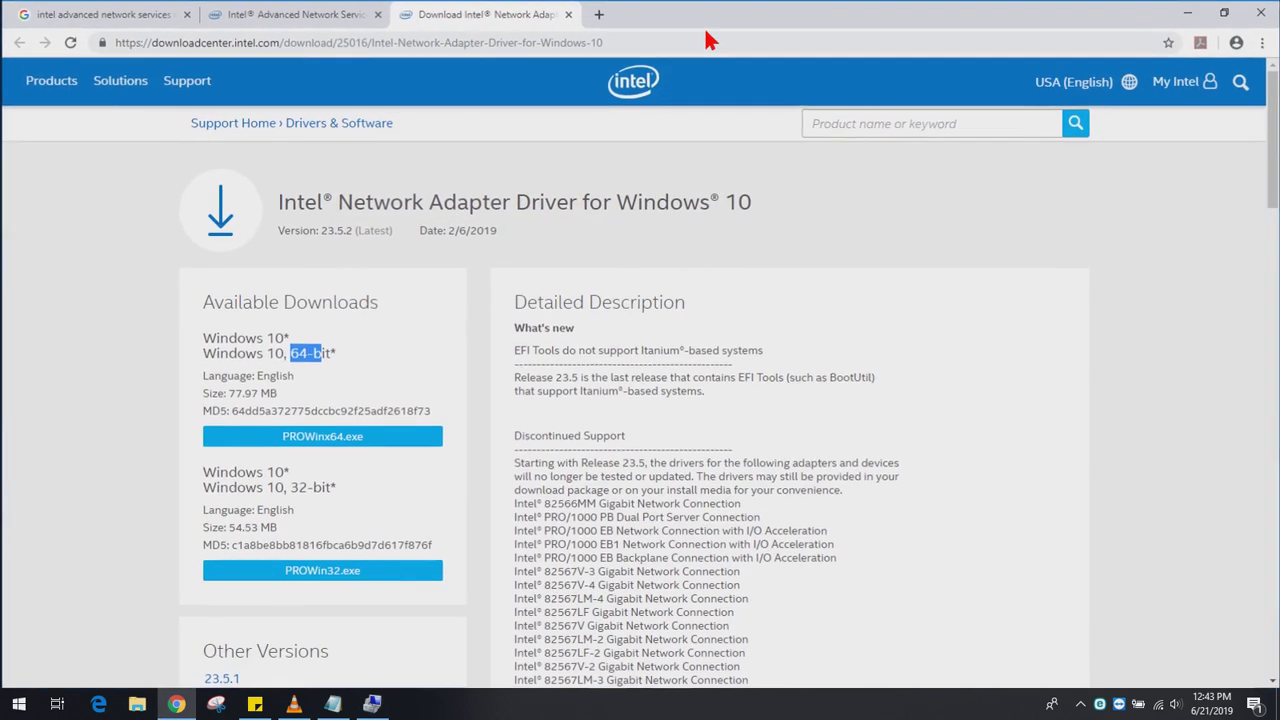
pyautogui.click(293, 363)
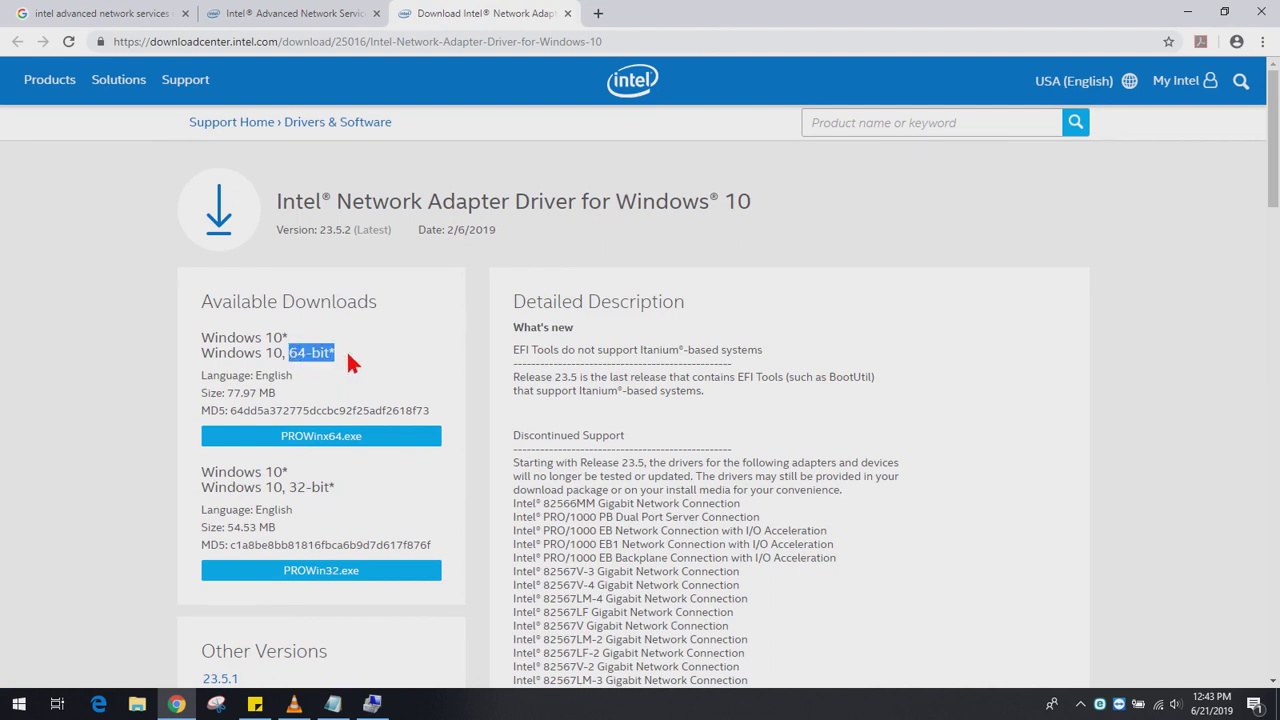
pyautogui.click(348, 443)
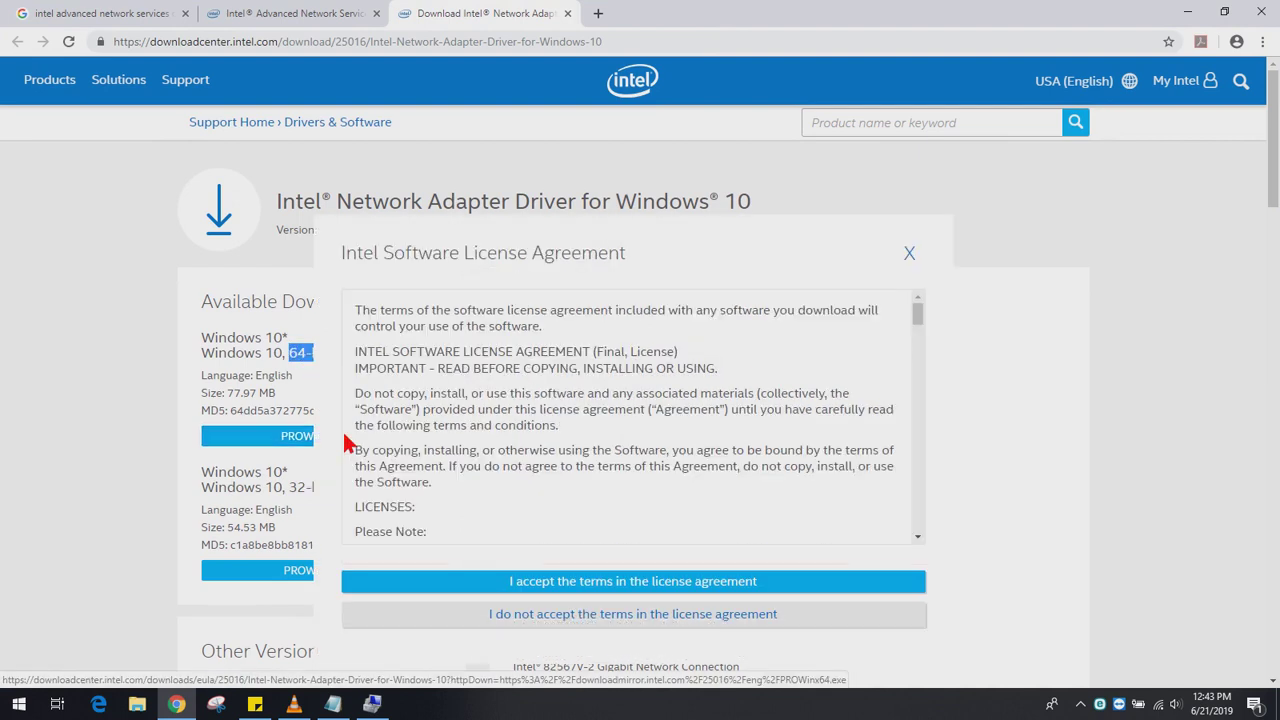
pyautogui.click(588, 581)
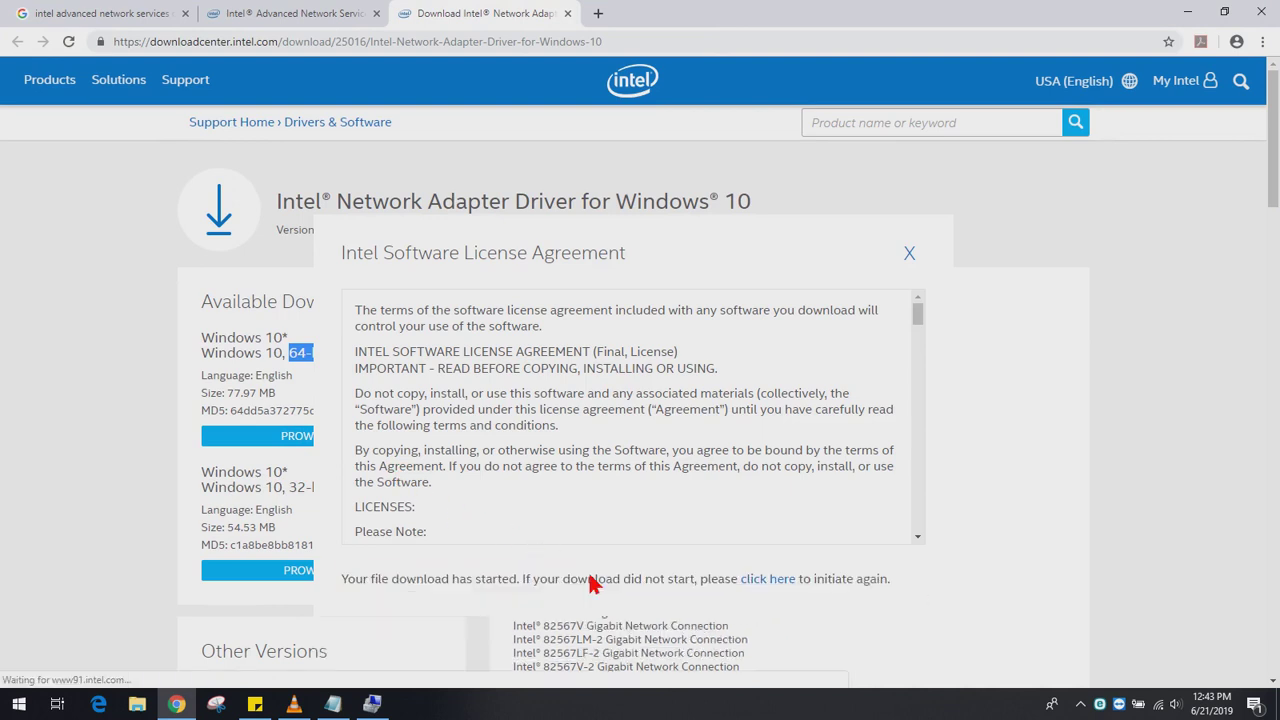
pyautogui.click(909, 243)
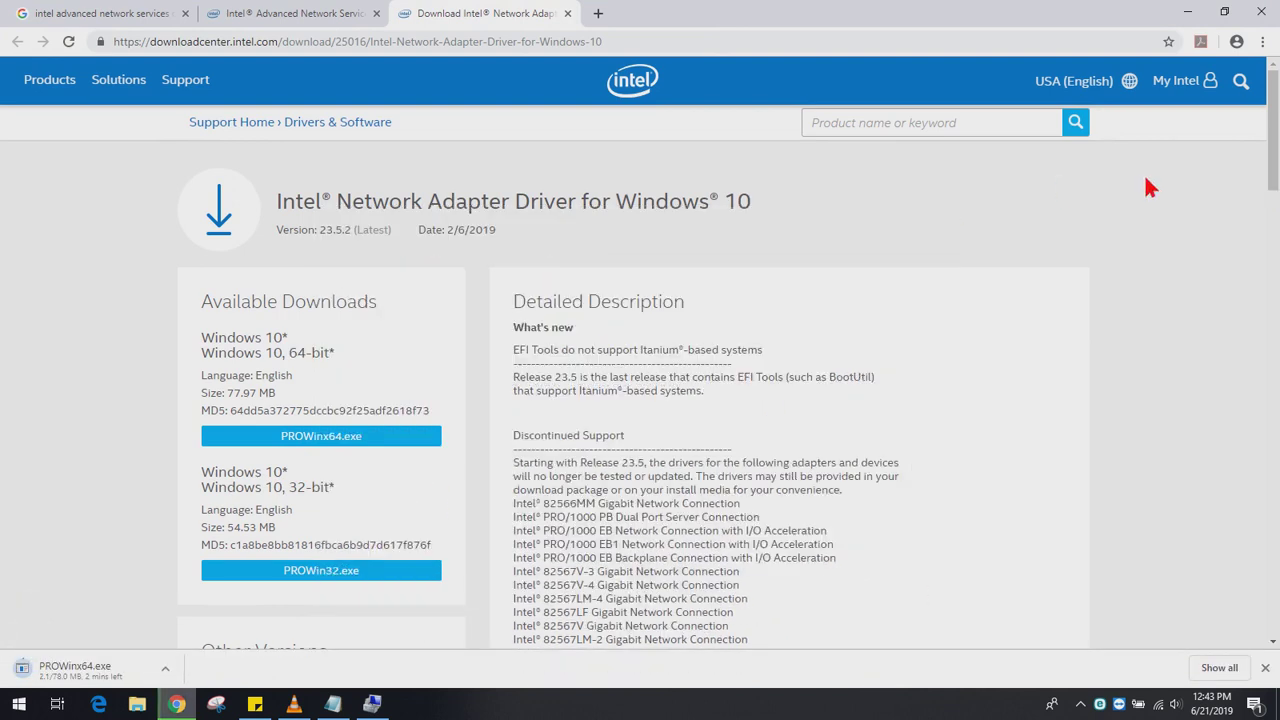
# Review the What's new notes in the detailed description and highlight the Discontinued Support heading
pyautogui.scroll(-1, 1273, 130)
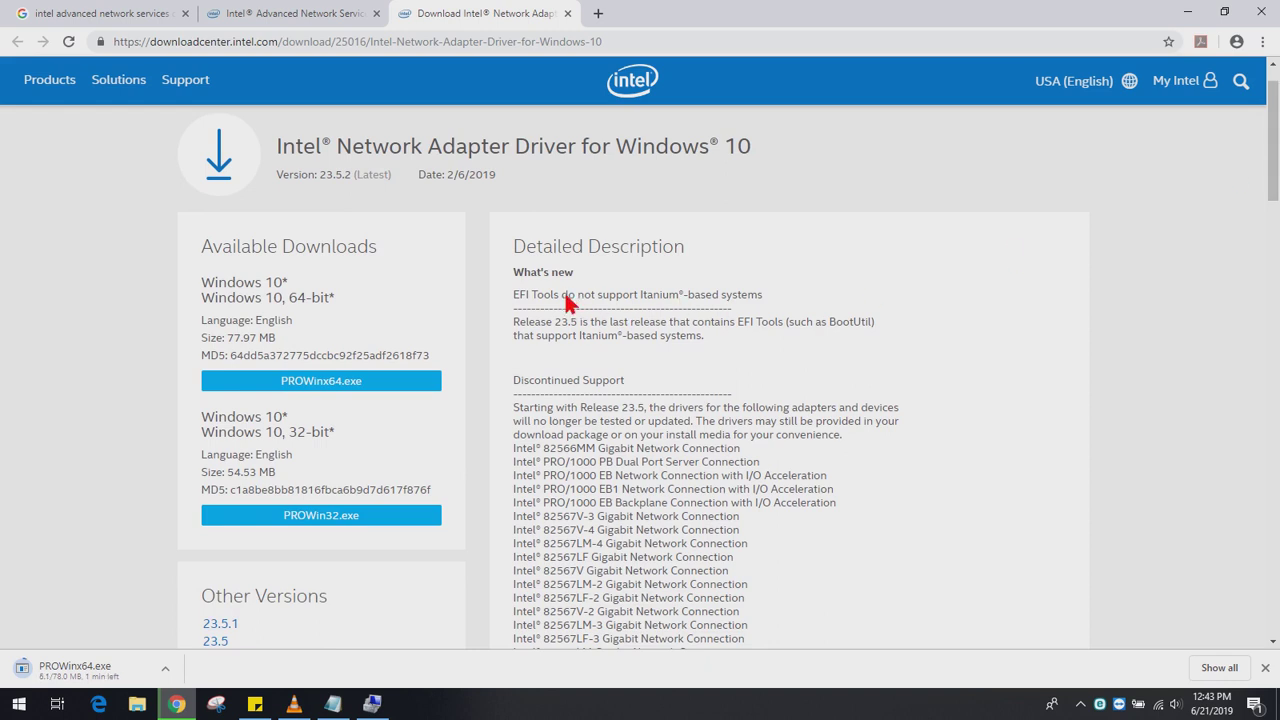
pyautogui.moveTo(598, 300); pyautogui.dragTo(708, 308)
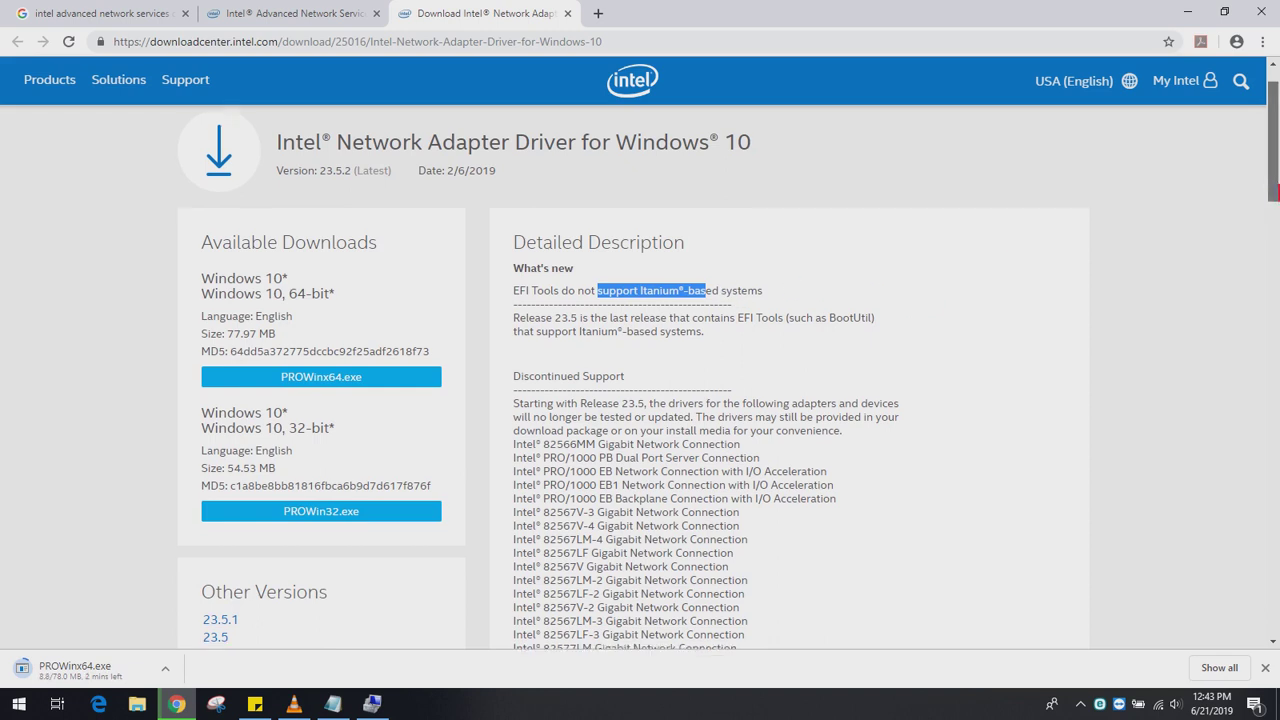
pyautogui.scroll(-1, 1277, 212)
pyautogui.moveTo(513, 320); pyautogui.dragTo(612, 318)
pyautogui.moveTo(519, 314); pyautogui.dragTo(513, 300)
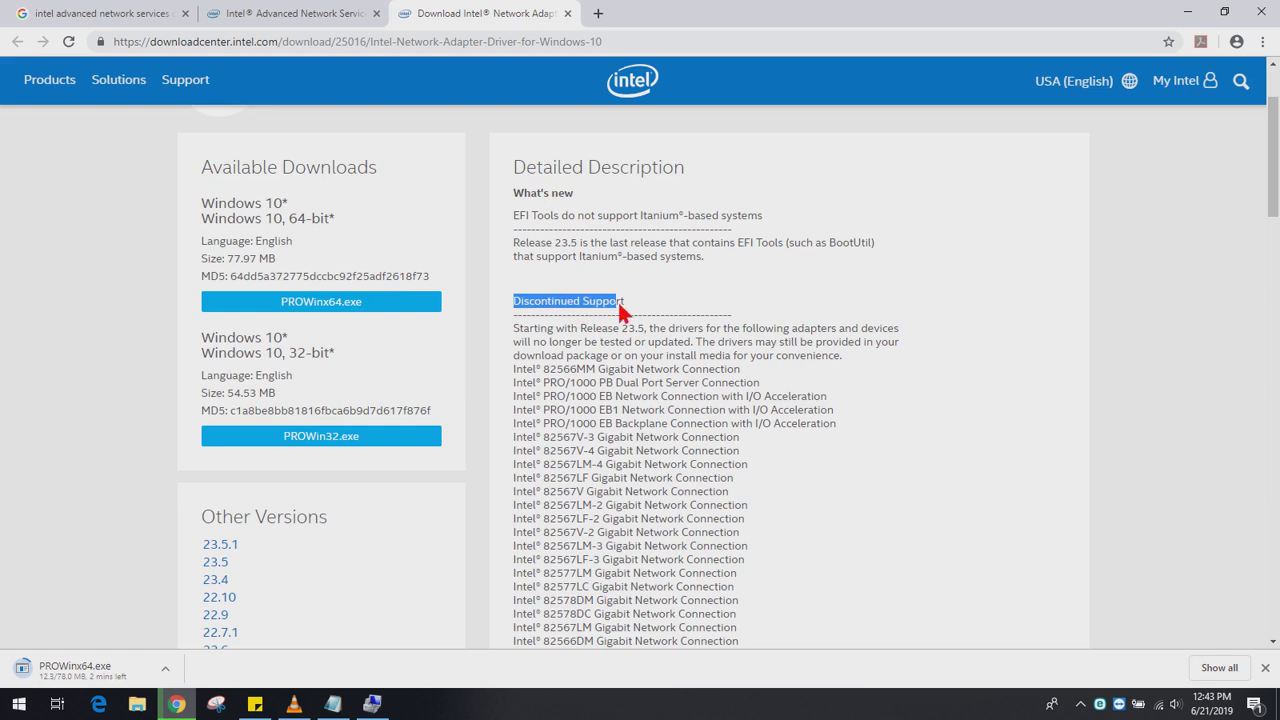
# Read the Overview and "Which file should you download?" sections, highlighting the PROSet text, the 10-Gb note and the PROWin32.exe line
pyautogui.moveTo(1277, 205); pyautogui.dragTo(1276, 410)
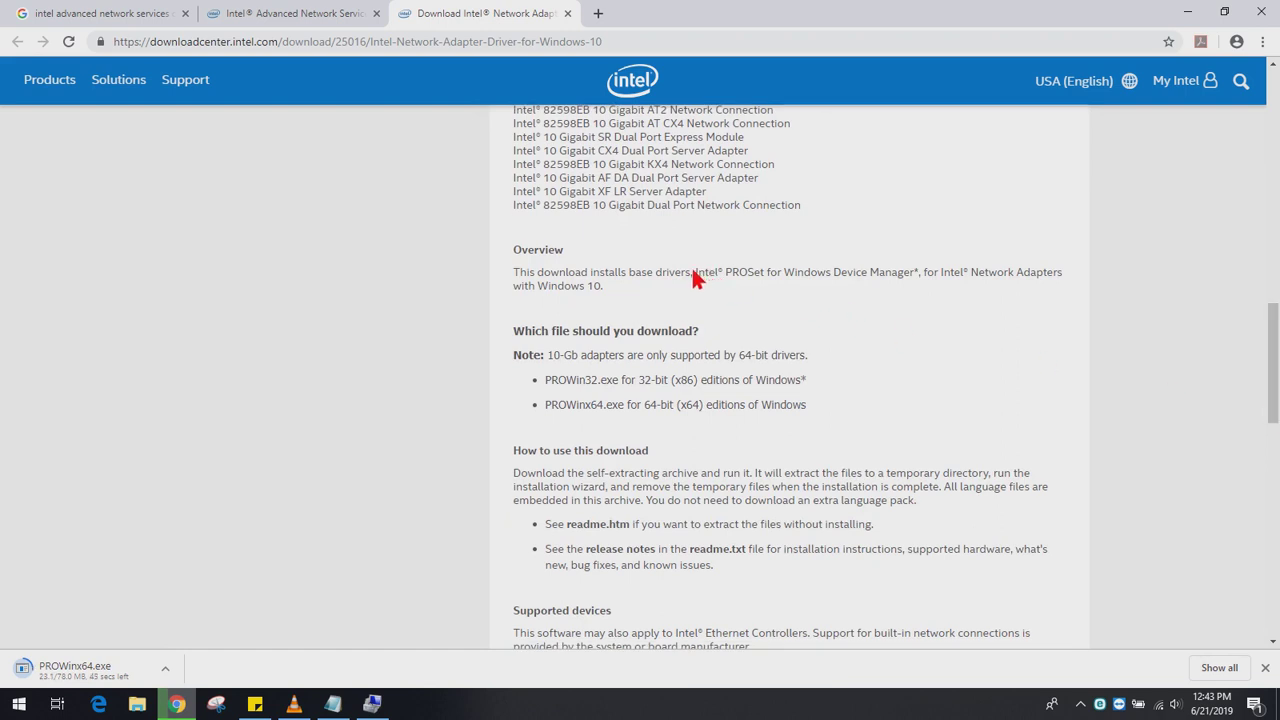
pyautogui.moveTo(798, 280); pyautogui.dragTo(851, 288)
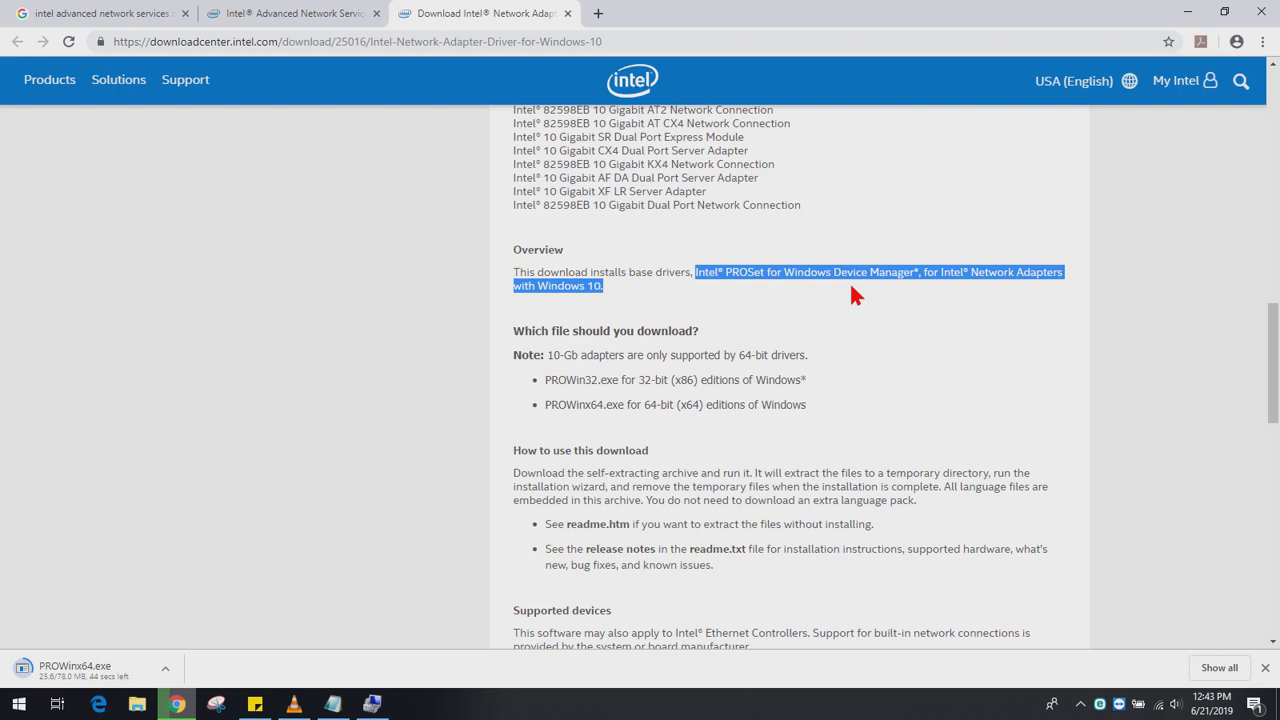
pyautogui.click(733, 313)
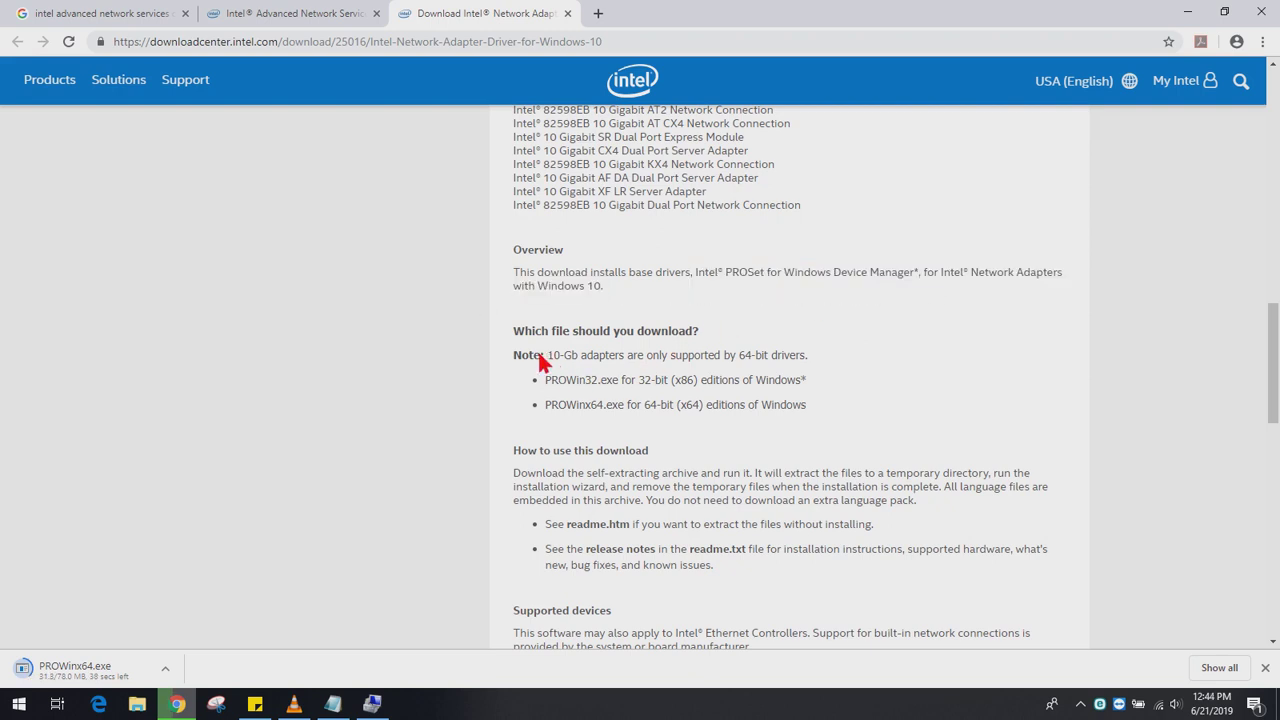
pyautogui.moveTo(513, 355); pyautogui.dragTo(692, 350)
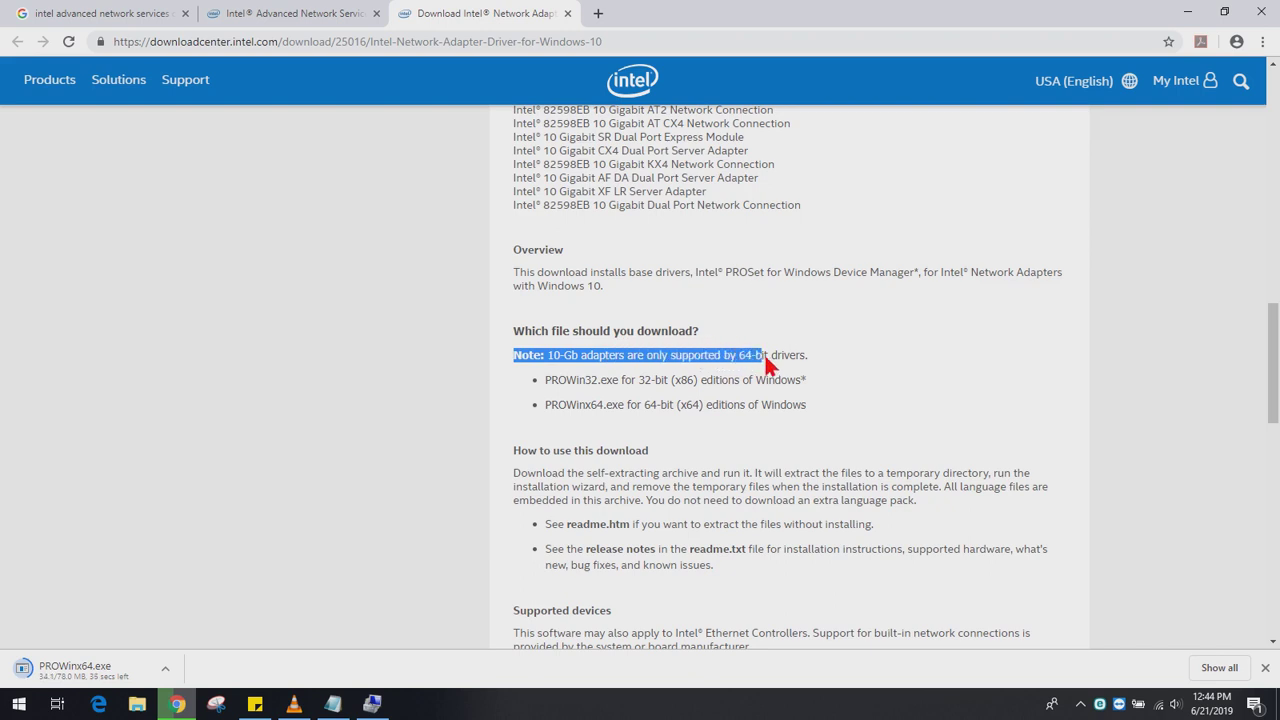
pyautogui.click(818, 367)
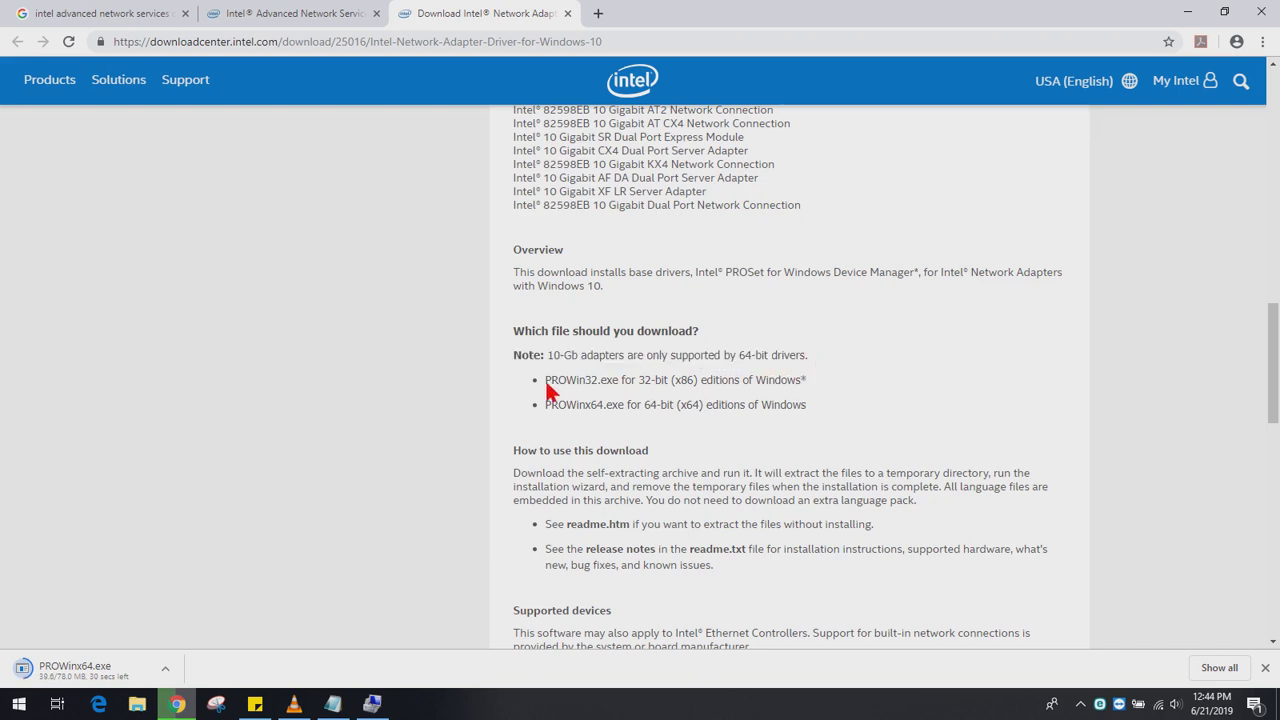
pyautogui.moveTo(547, 383); pyautogui.dragTo(677, 388)
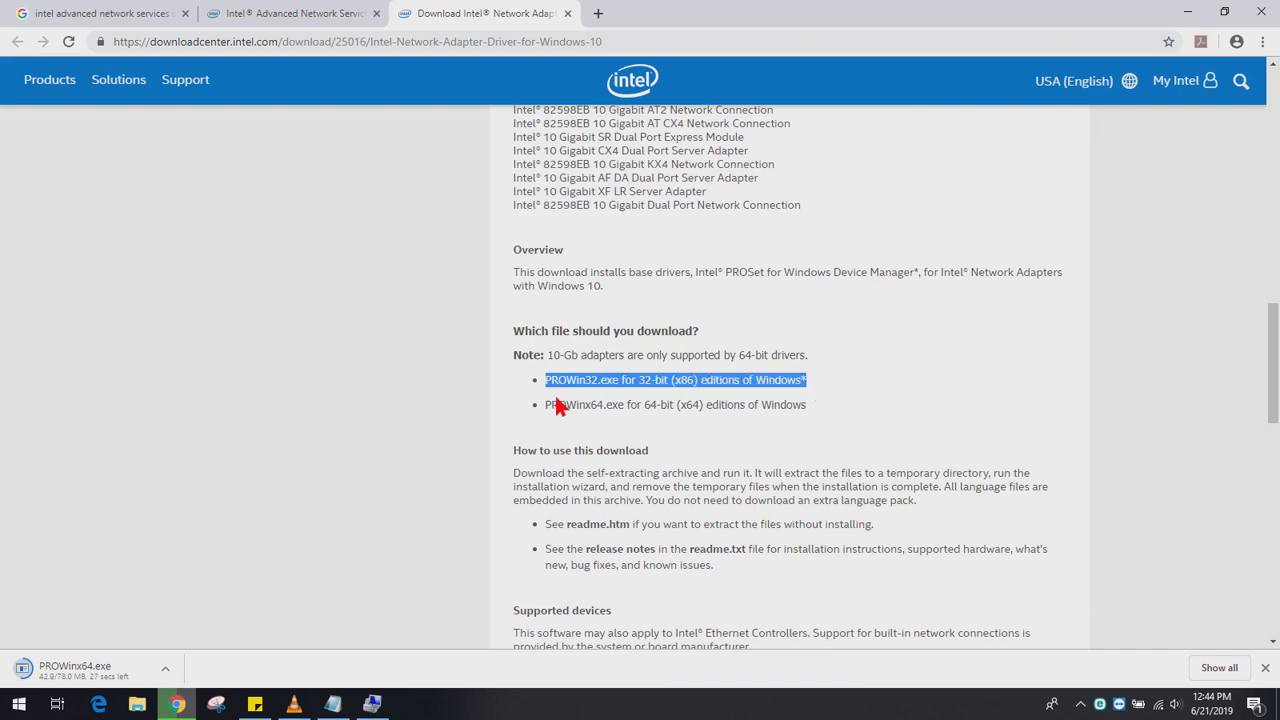
pyautogui.moveTo(548, 402); pyautogui.dragTo(755, 408)
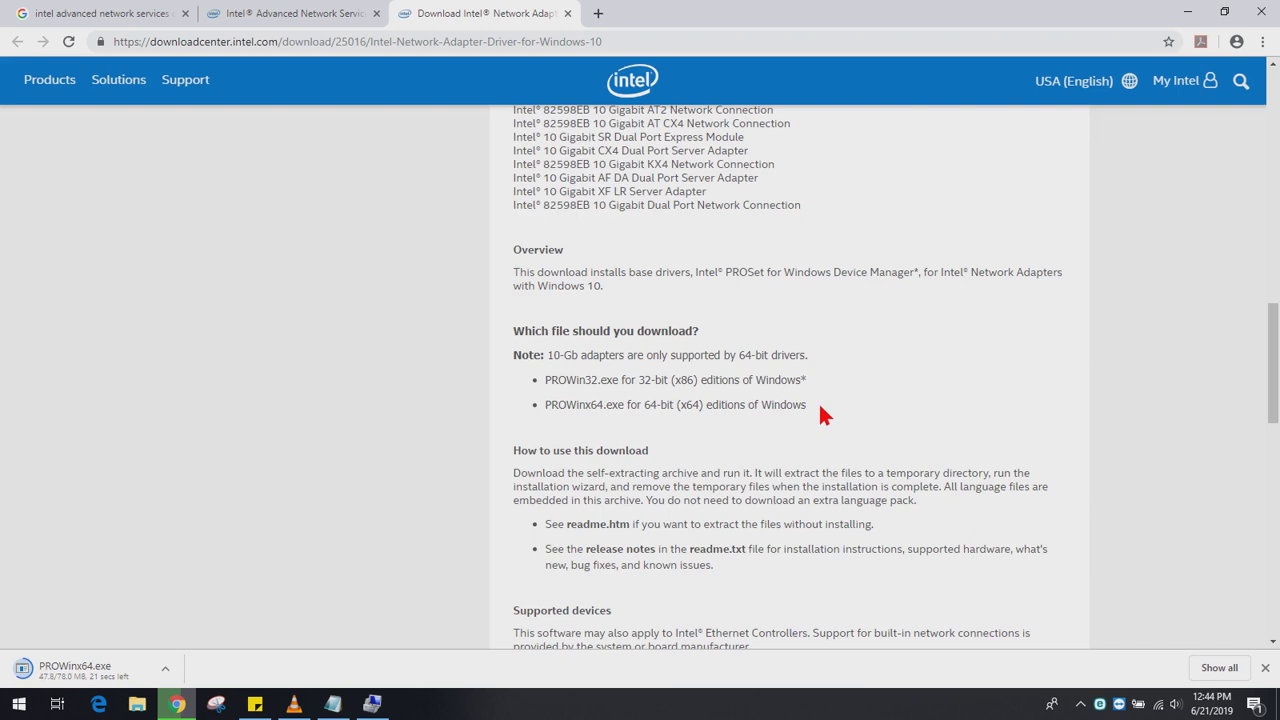
pyautogui.scroll(-3, 1270, 330)
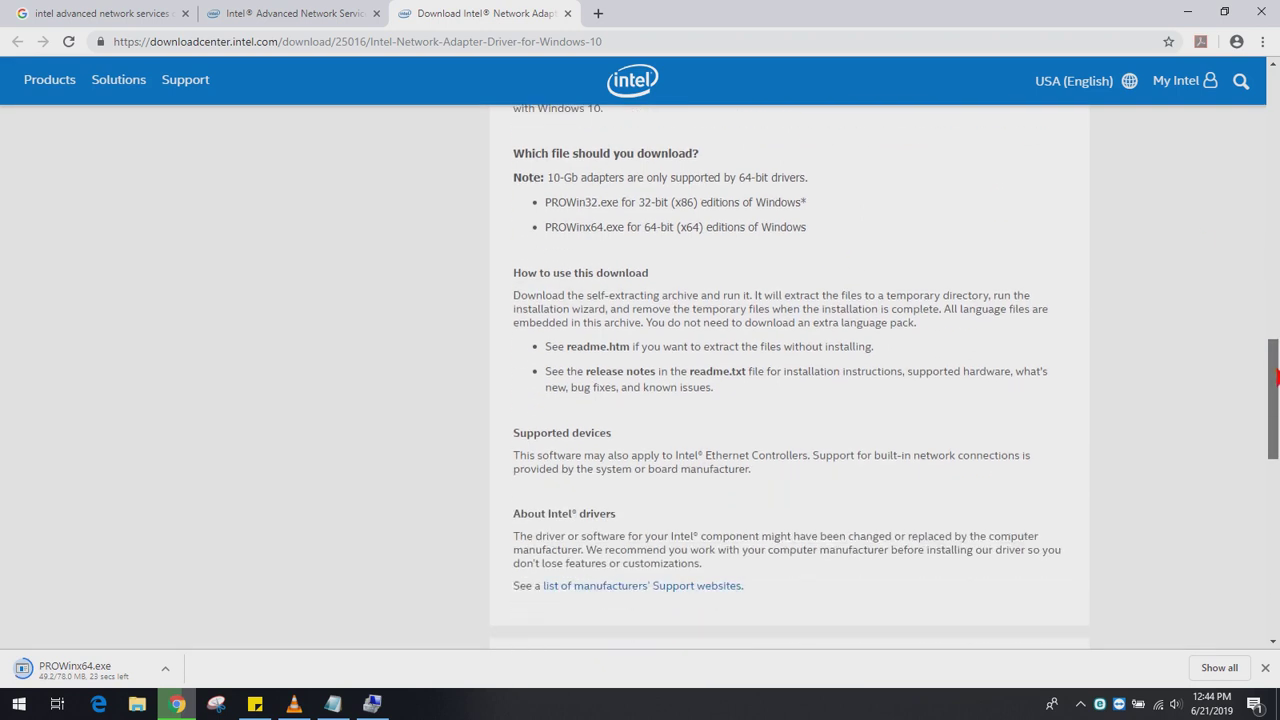
pyautogui.moveTo(1276, 375); pyautogui.dragTo(1276, 90)
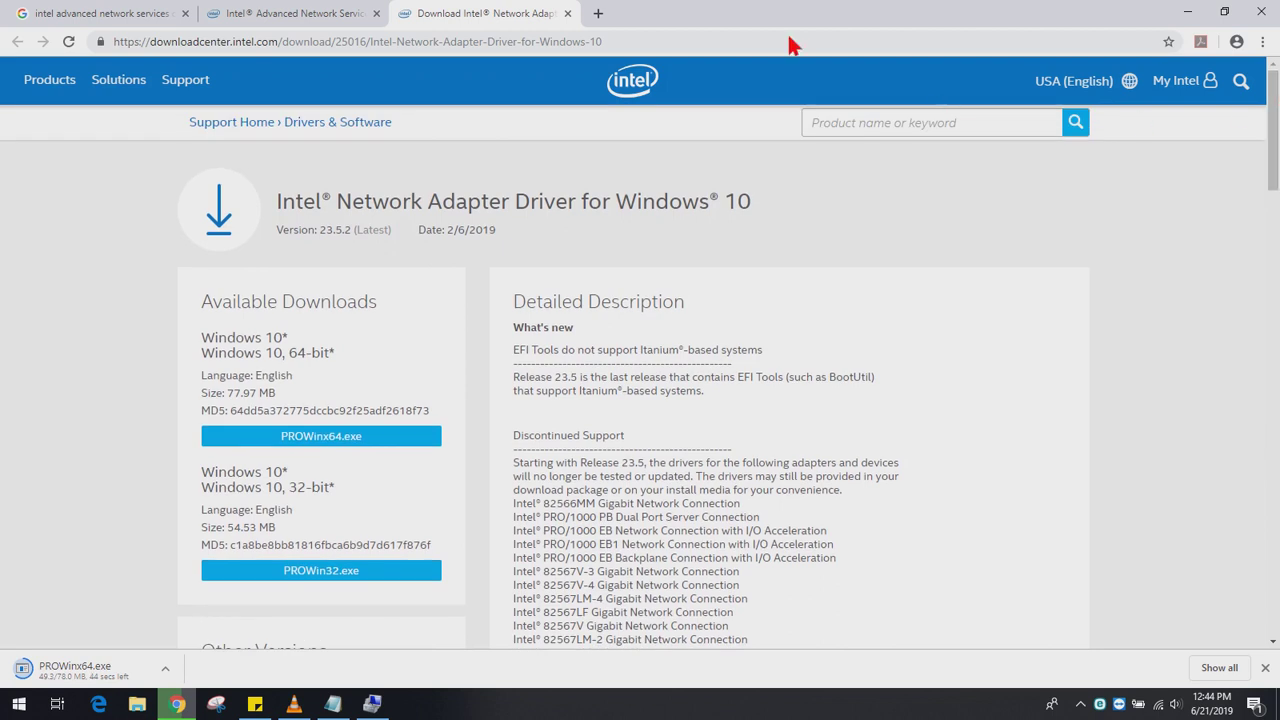
# Copy the Windows 10 driver page's address and paste it into the Notepad notes after the label "W 10 :"
pyautogui.click(730, 50)
pyautogui.hotkey('ctrl', 'c')
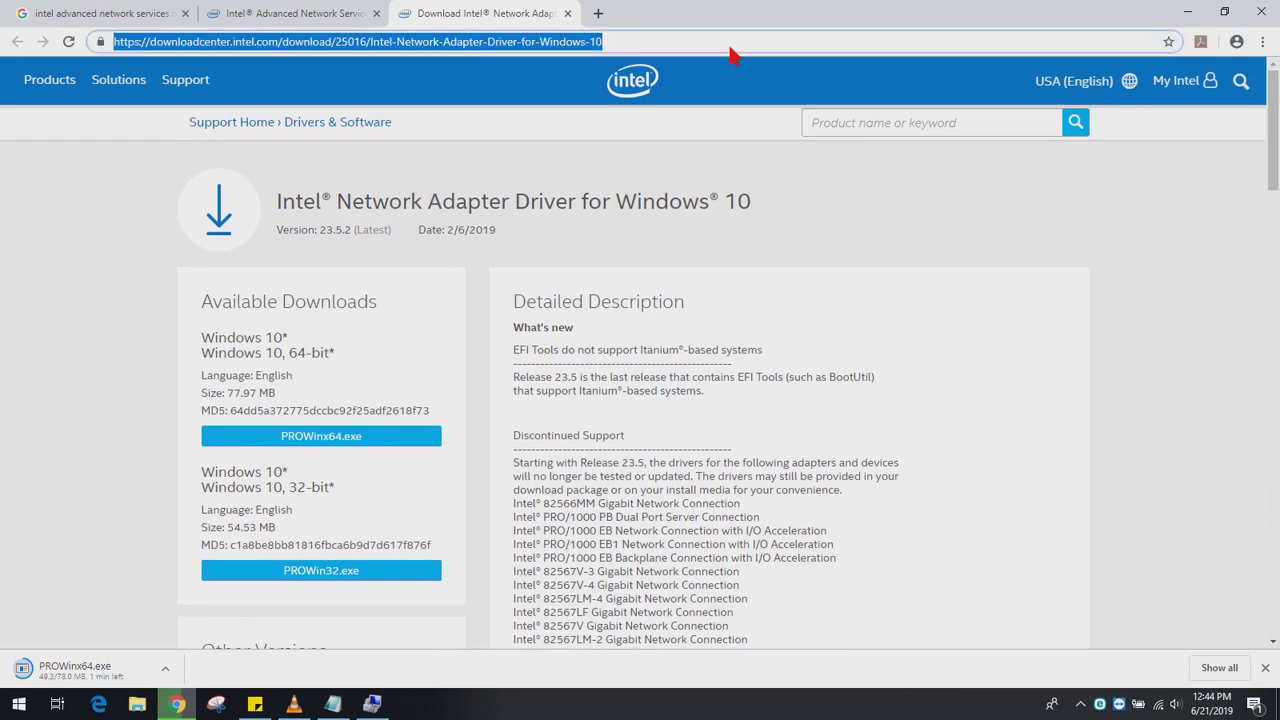
pyautogui.click(333, 704)
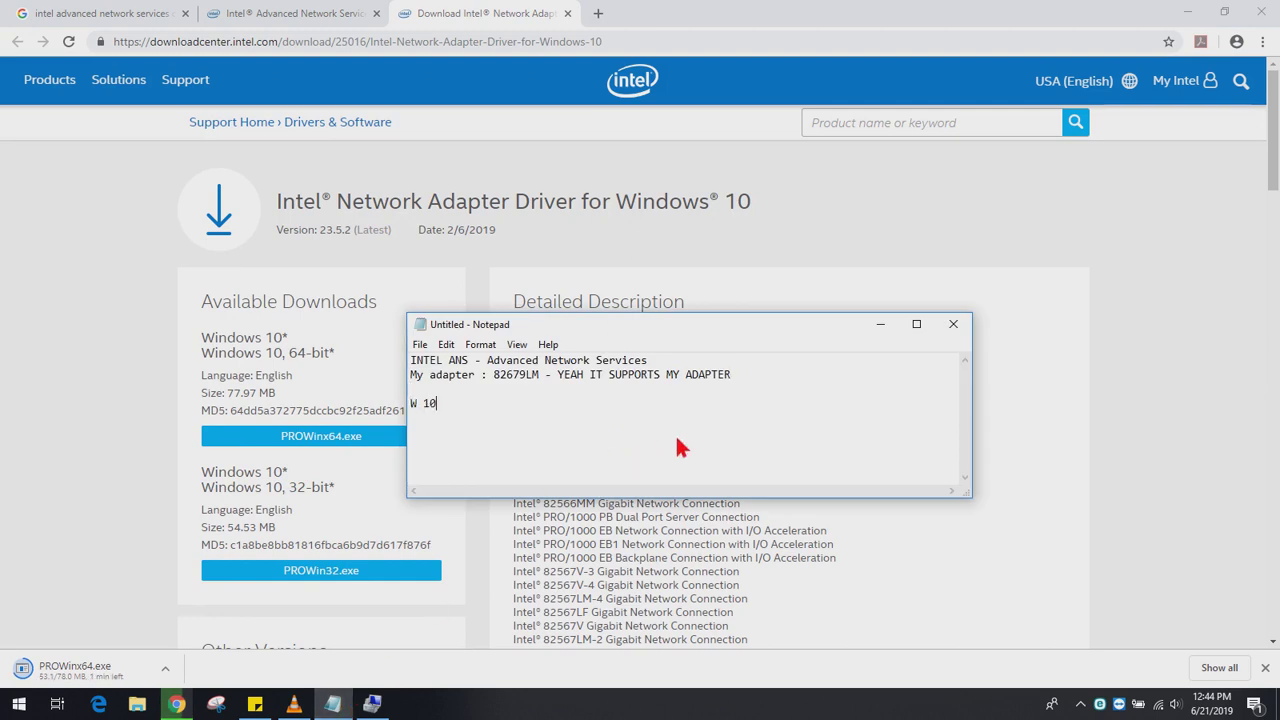
pyautogui.hotkey('ctrl', 'v')
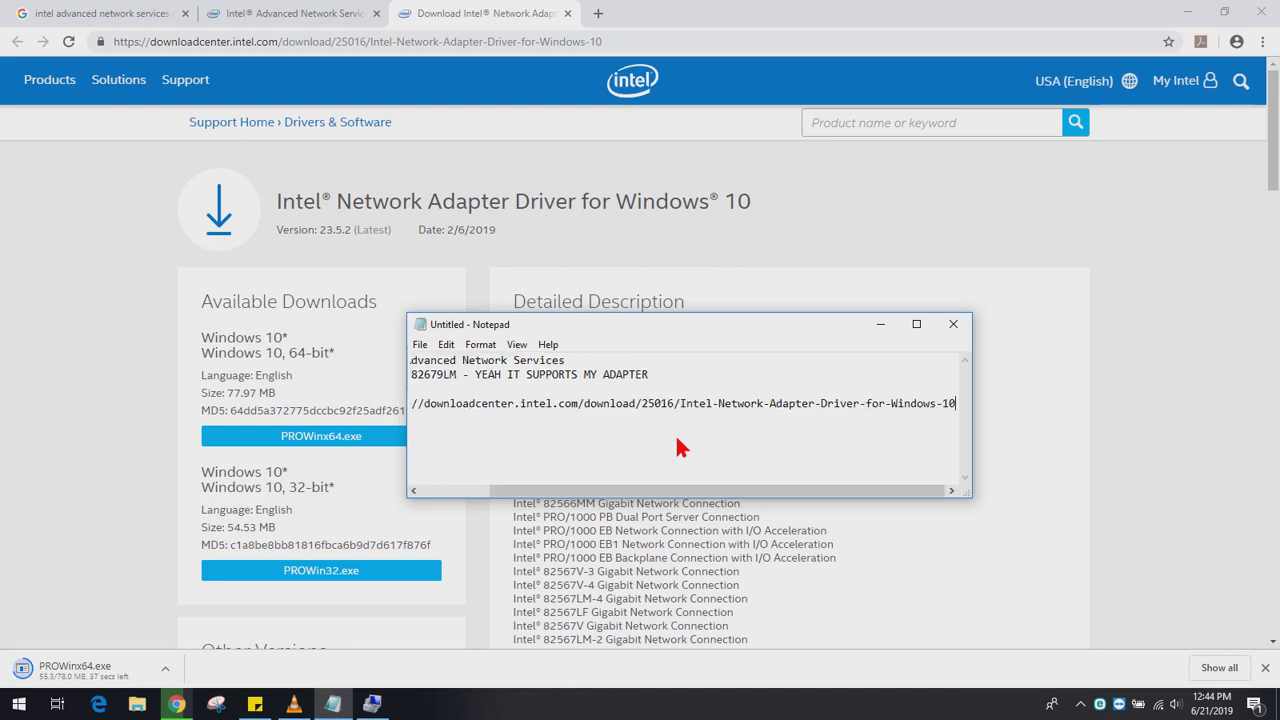
# Return to the Google results in Chrome and search for "intel advanced network services download WINDOWS 8"
pyautogui.click(168, 12)
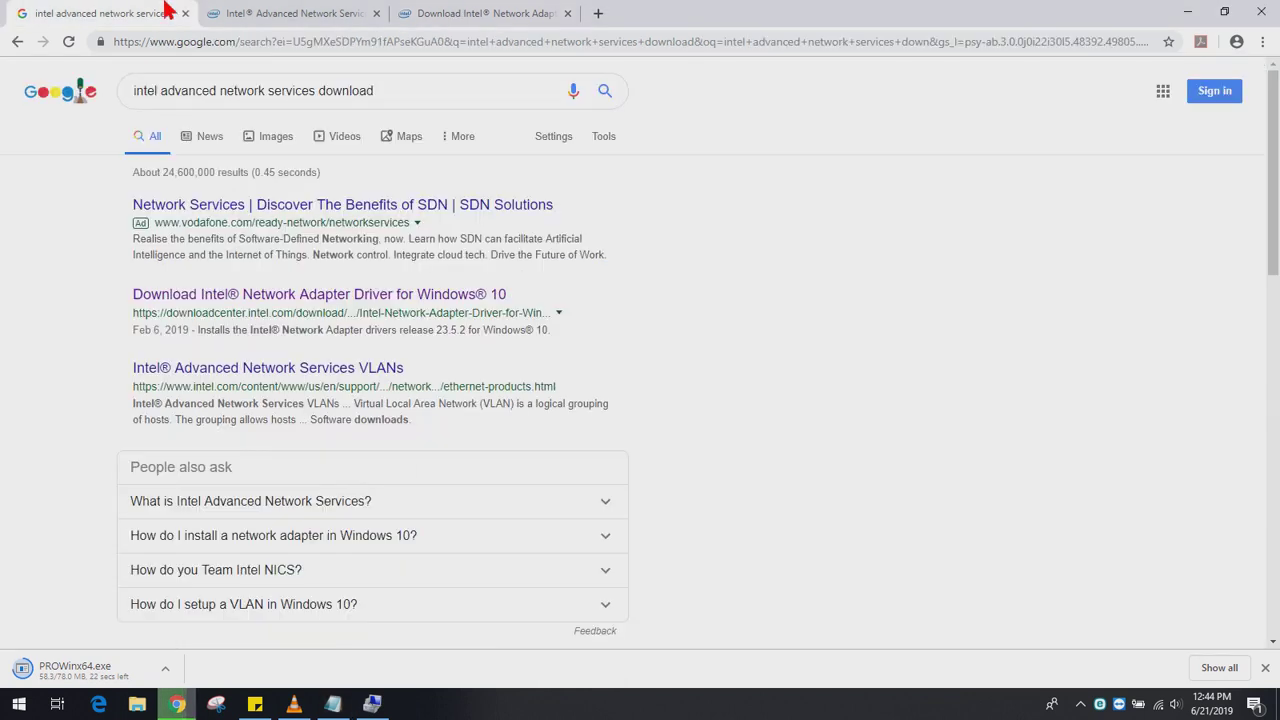
pyautogui.click(405, 106)
pyautogui.write('WINDOWS 8')
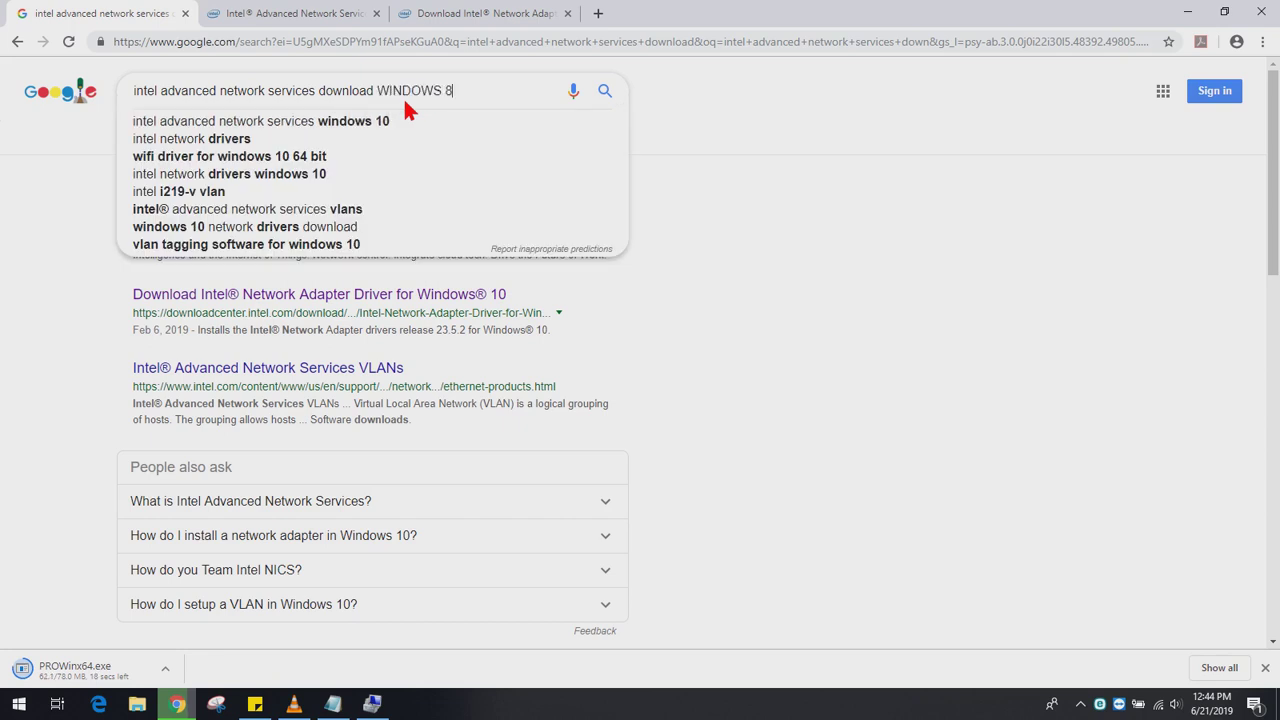
pyautogui.press('Return')
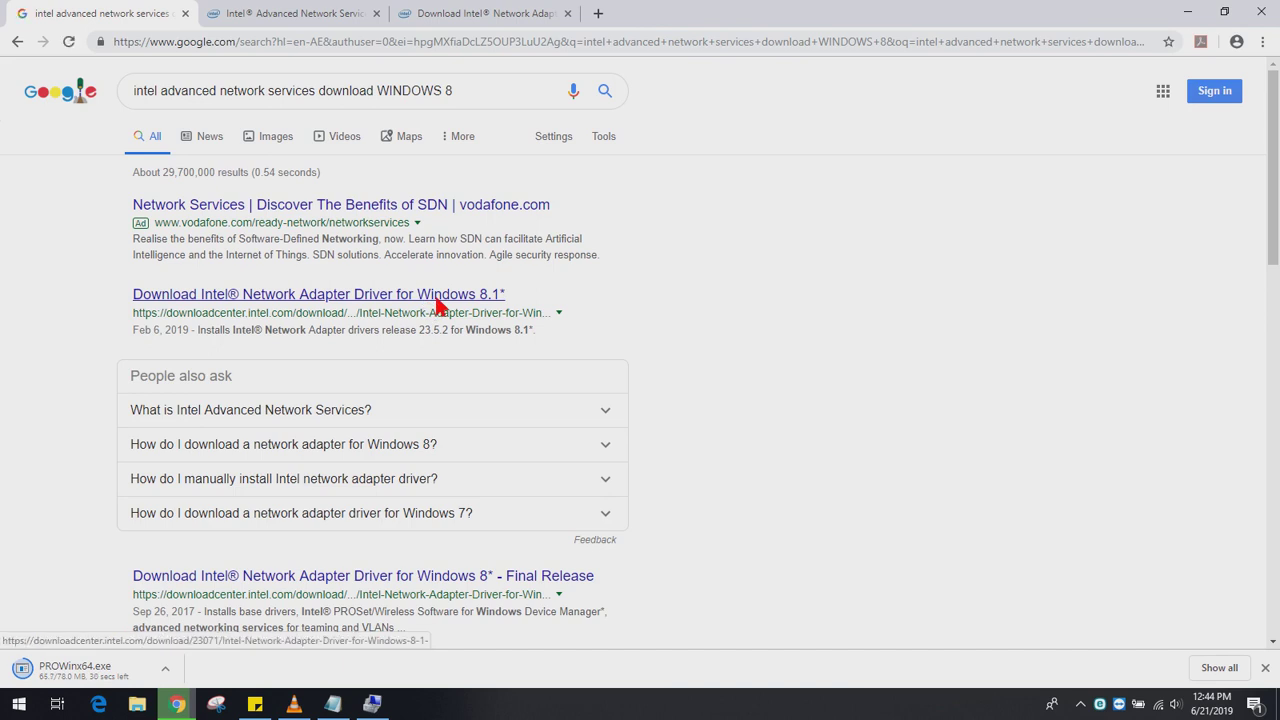
# Open the "Download Intel Network Adapter Driver for Windows 8 - Final Release" result in a new tab and switch to it
pyautogui.moveTo(603, 583); pyautogui.dragTo(507, 587)
pyautogui.rightClick(450, 584)
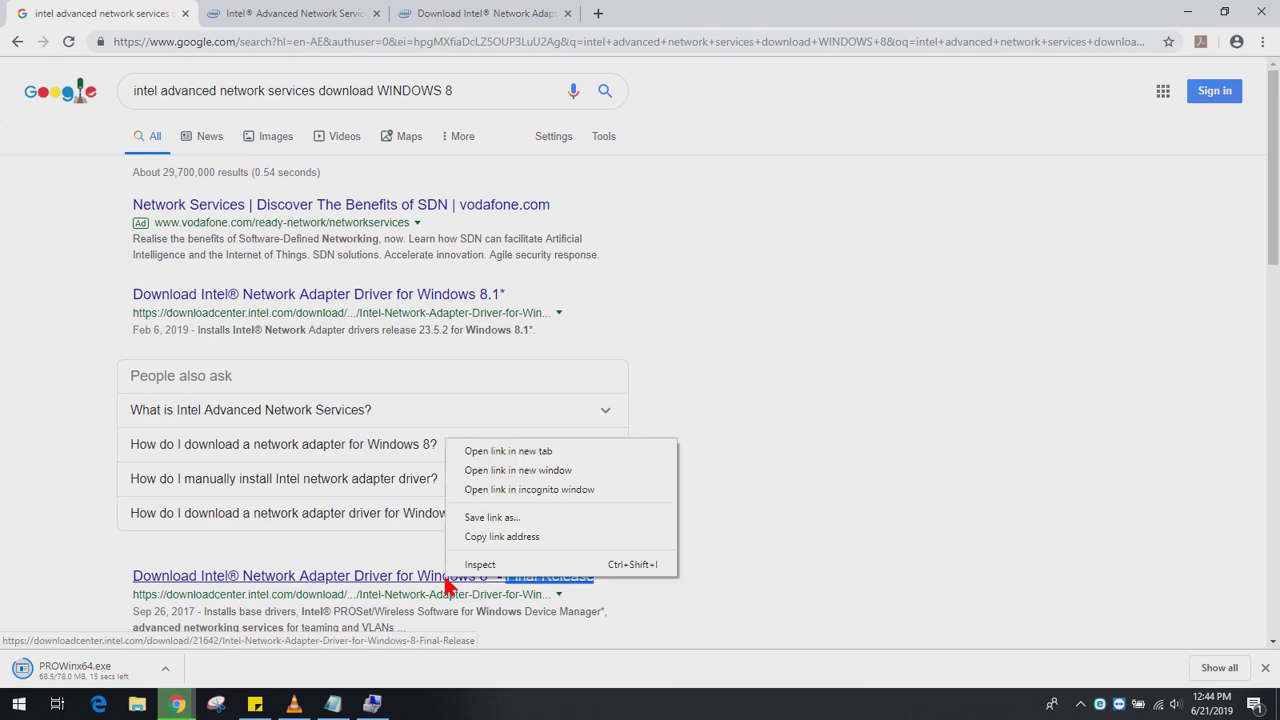
pyautogui.click(534, 451)
pyautogui.click(688, 11)
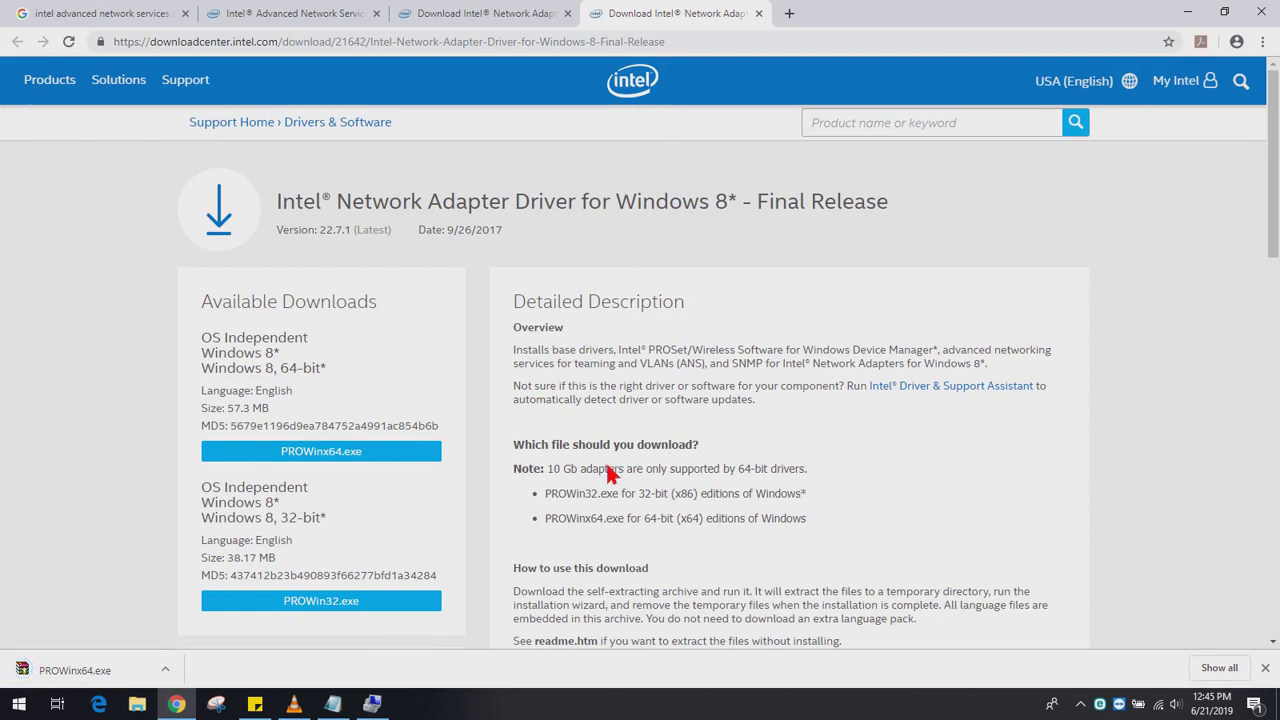
# Copy the Windows 8 driver page's address and paste it into Notepad on a new labelled line below the Windows 10 link
pyautogui.click(463, 42)
pyautogui.hotkey('ctrl', 'c')
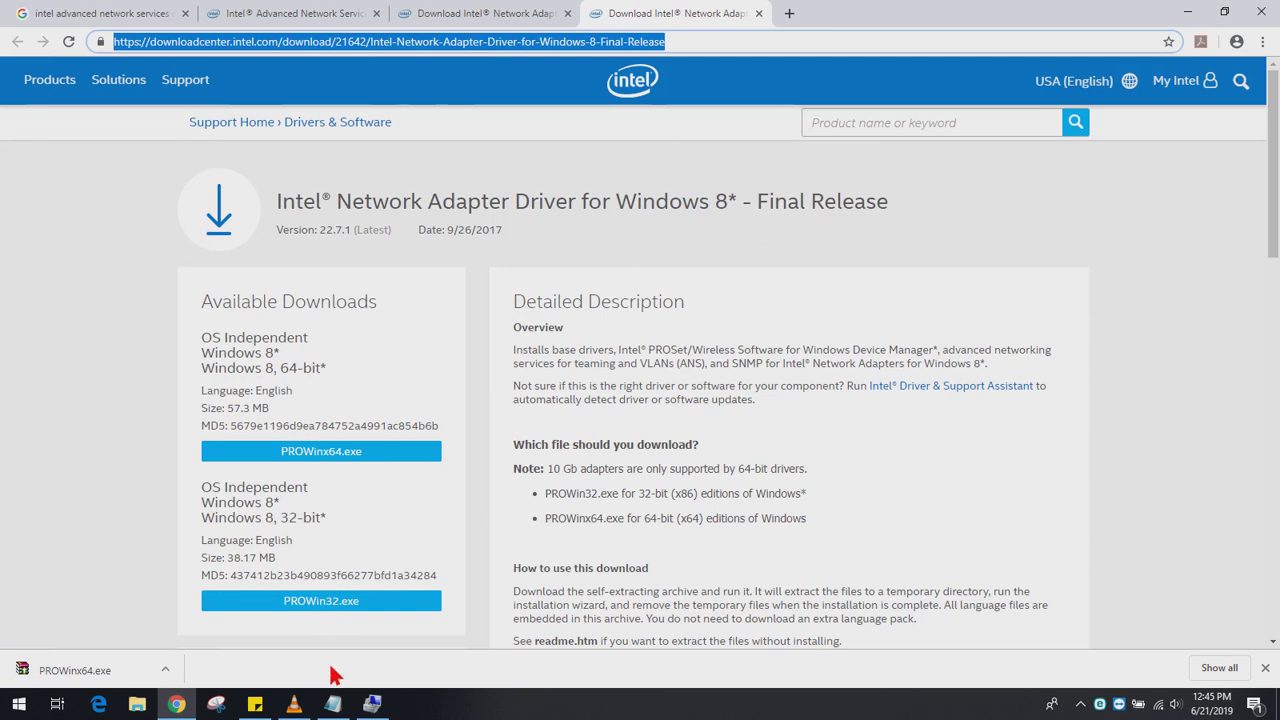
pyautogui.click(333, 704)
pyautogui.press('Home')
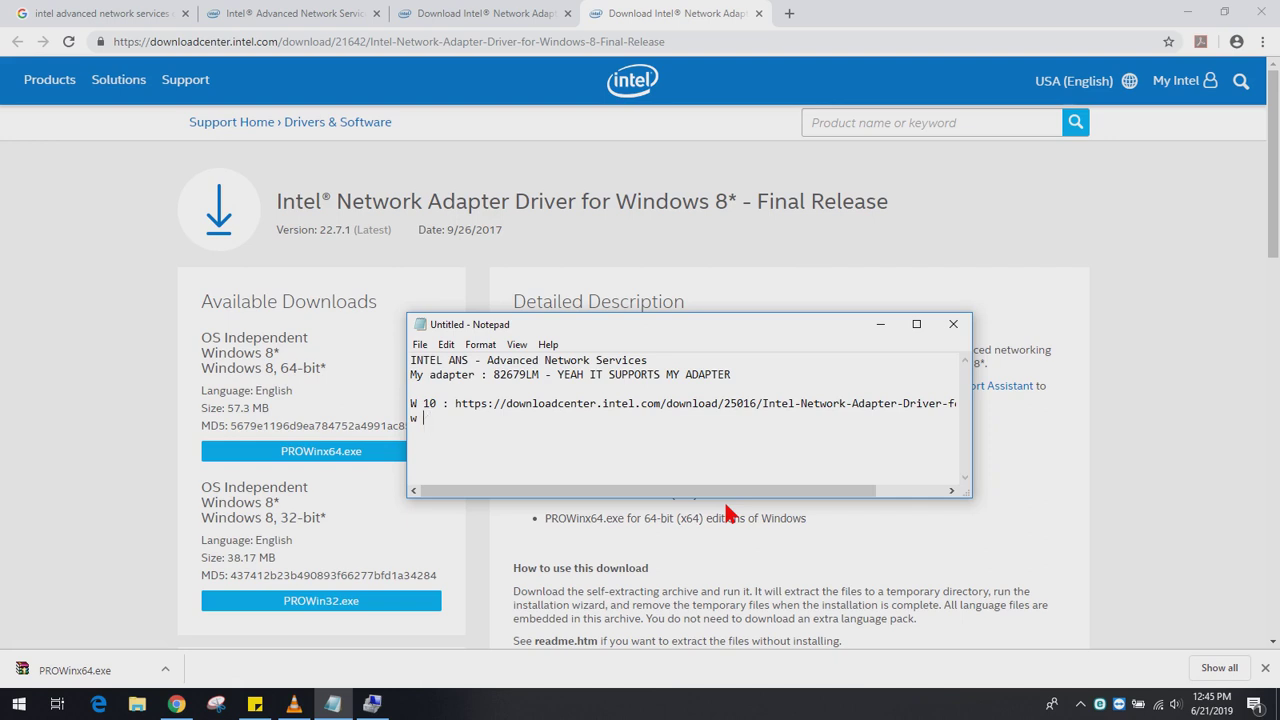
pyautogui.hotkey('ctrl', 'v')
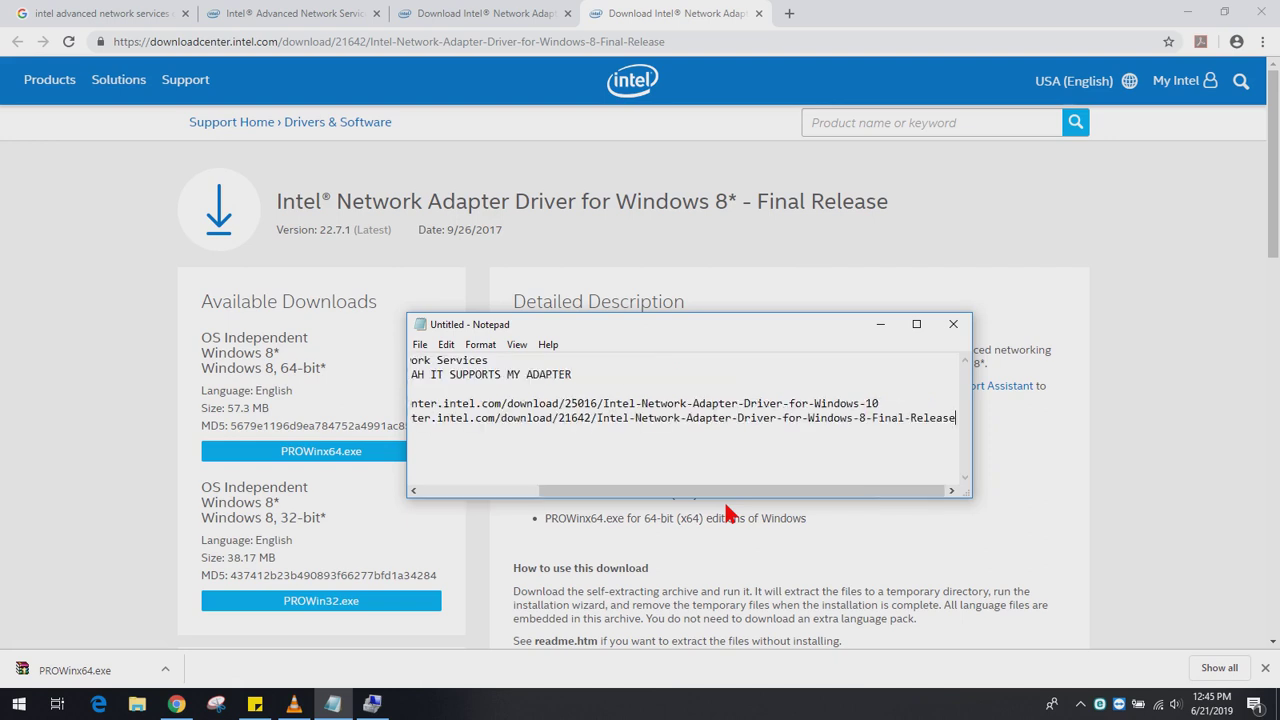
# Add the label "w 7 :" on a new Notepad line and search Google for "intel advanced network services download WINDOWS 7"
pyautogui.press('Return')
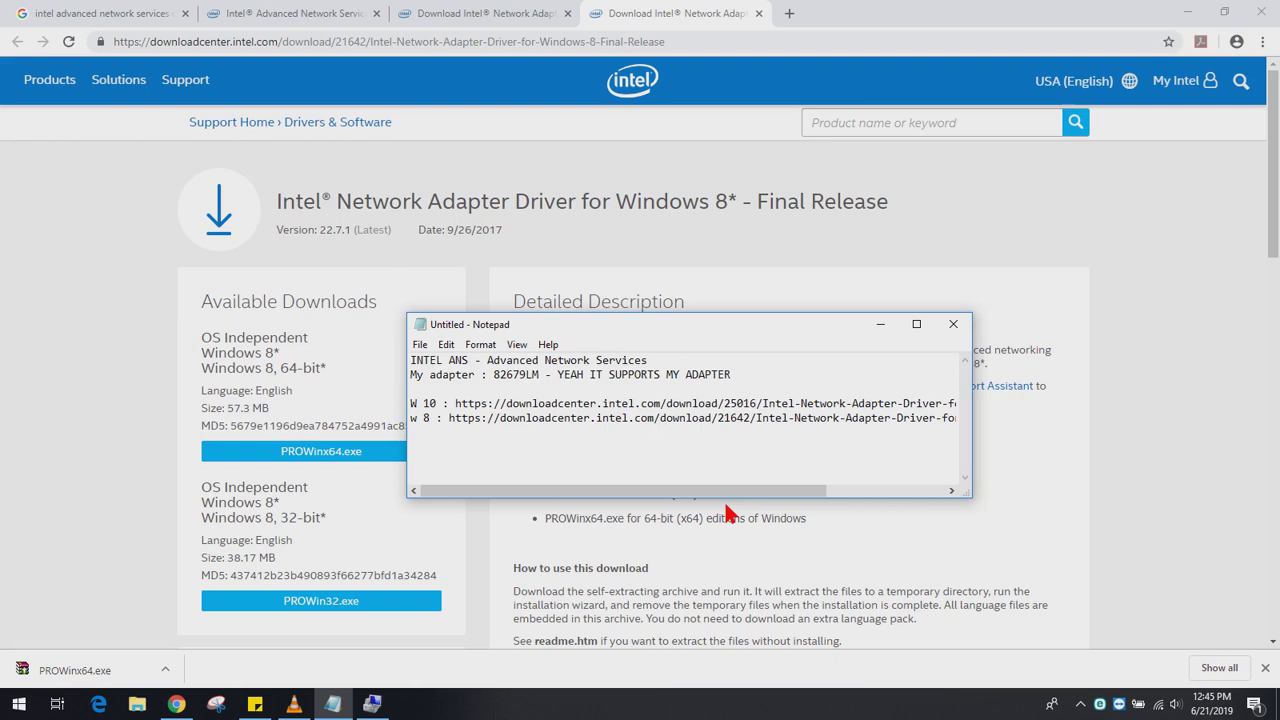
pyautogui.write('w 7 :')
pyautogui.click(172, 13)
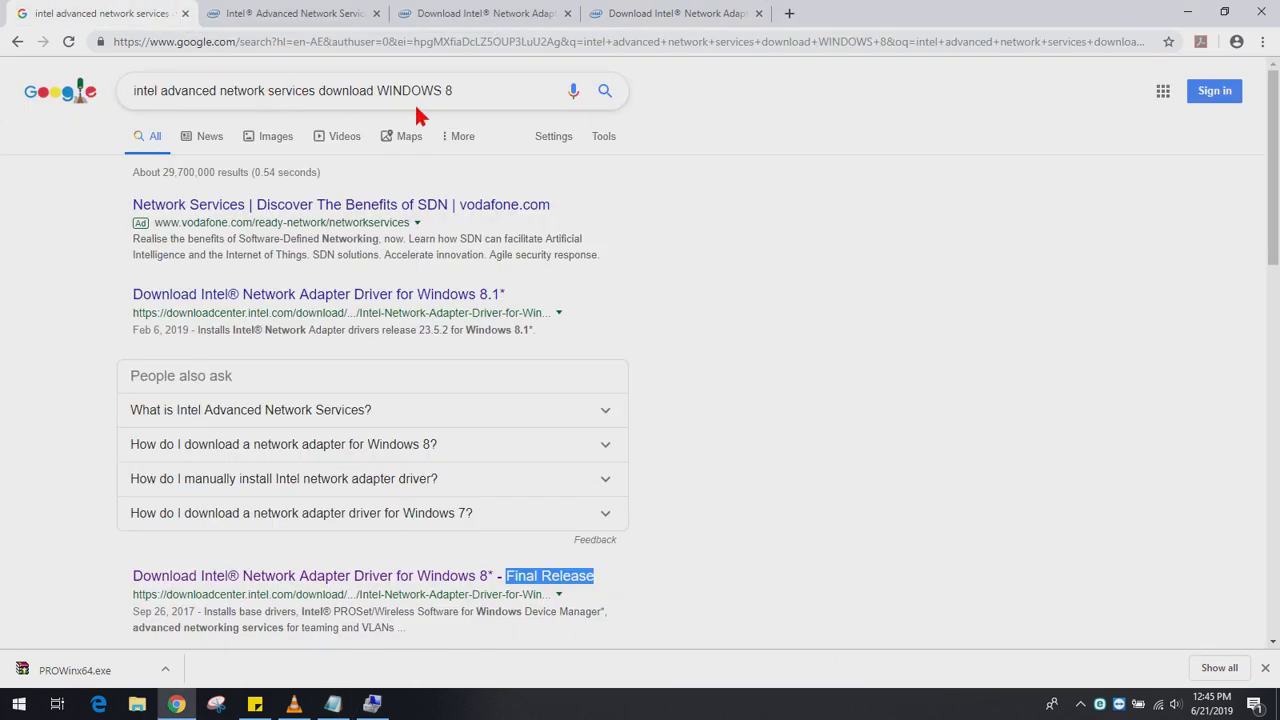
pyautogui.click(449, 100)
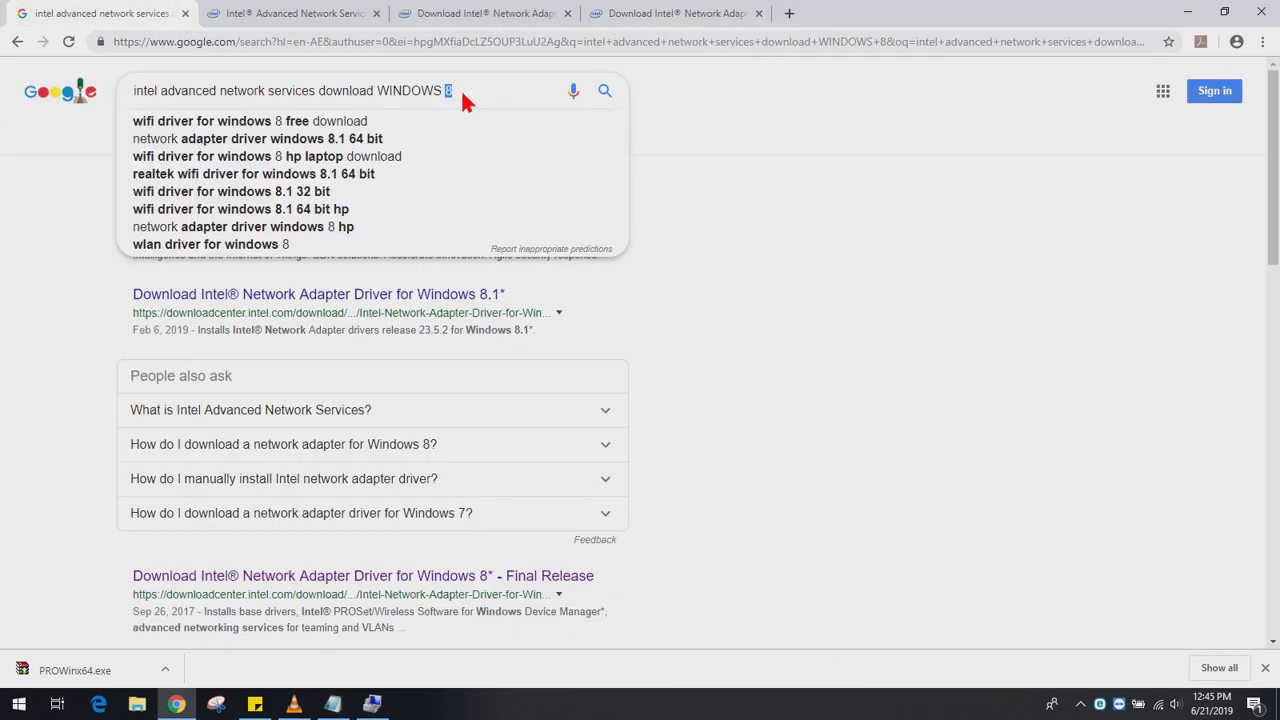
pyautogui.write('7')
pyautogui.press('Return')
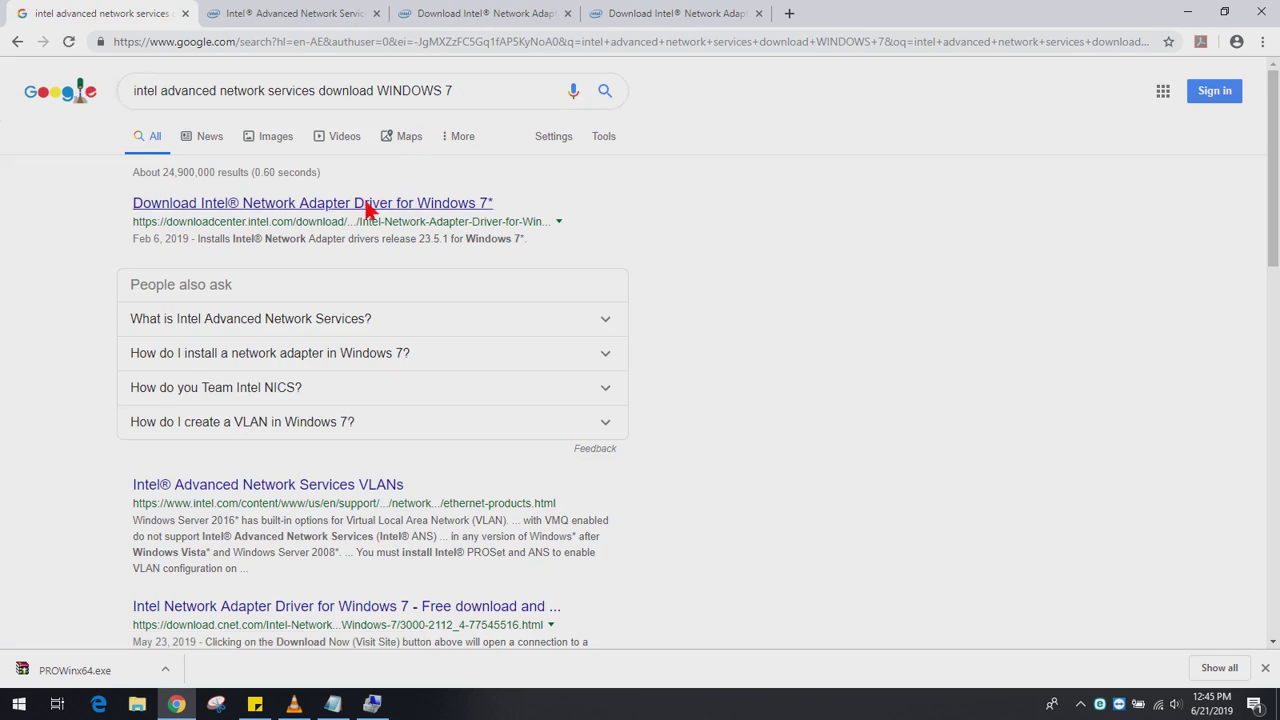
# Open the "Download Intel Network Adapter Driver for Windows 7" result in a new tab and switch to it
pyautogui.rightClick(365, 210)
pyautogui.click(376, 216)
pyautogui.click(810, 12)
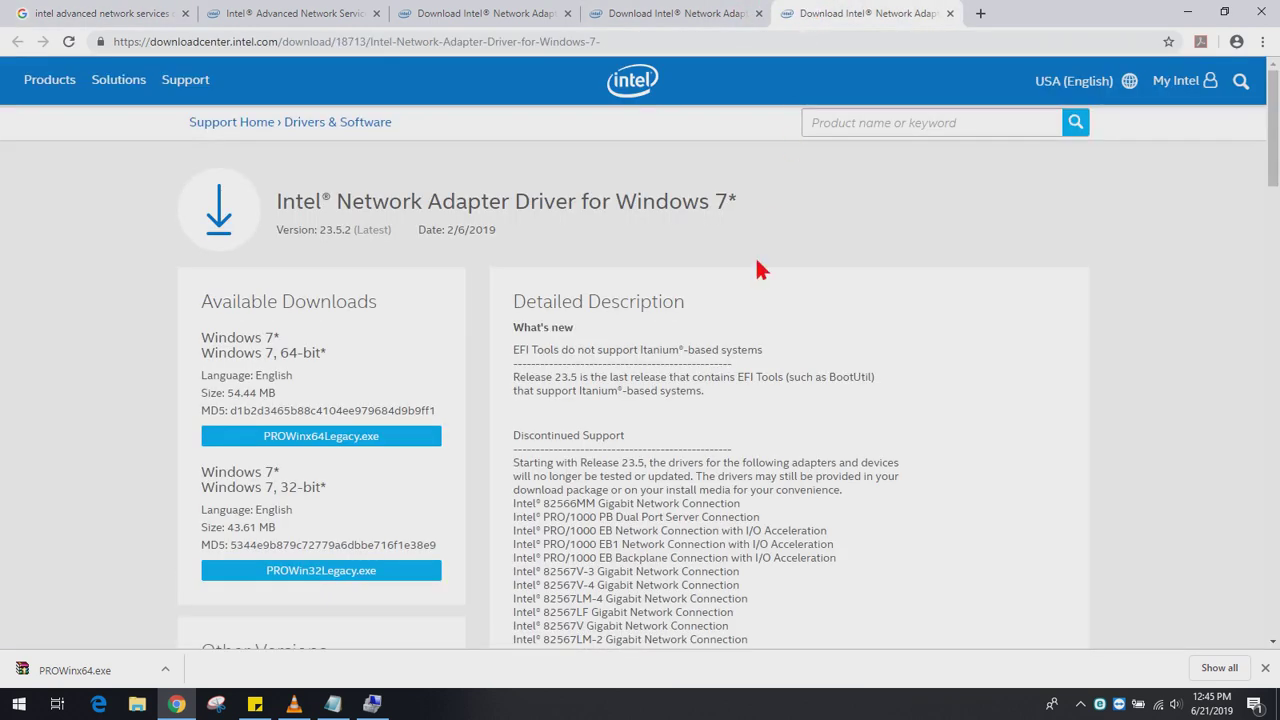
# Copy the Windows 7 driver page's address and paste it into the Notepad notes after the label "w 7 :"
pyautogui.click(736, 41)
pyautogui.hotkey('ctrl', 'c')
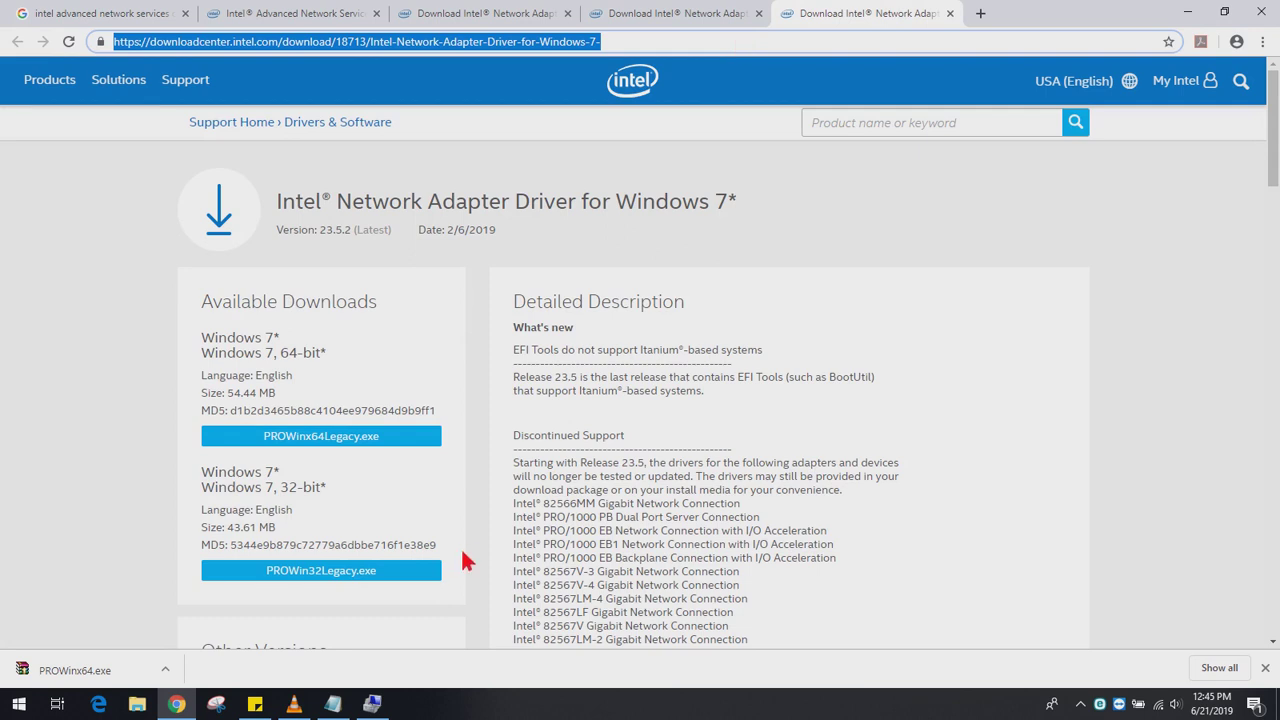
pyautogui.click(333, 704)
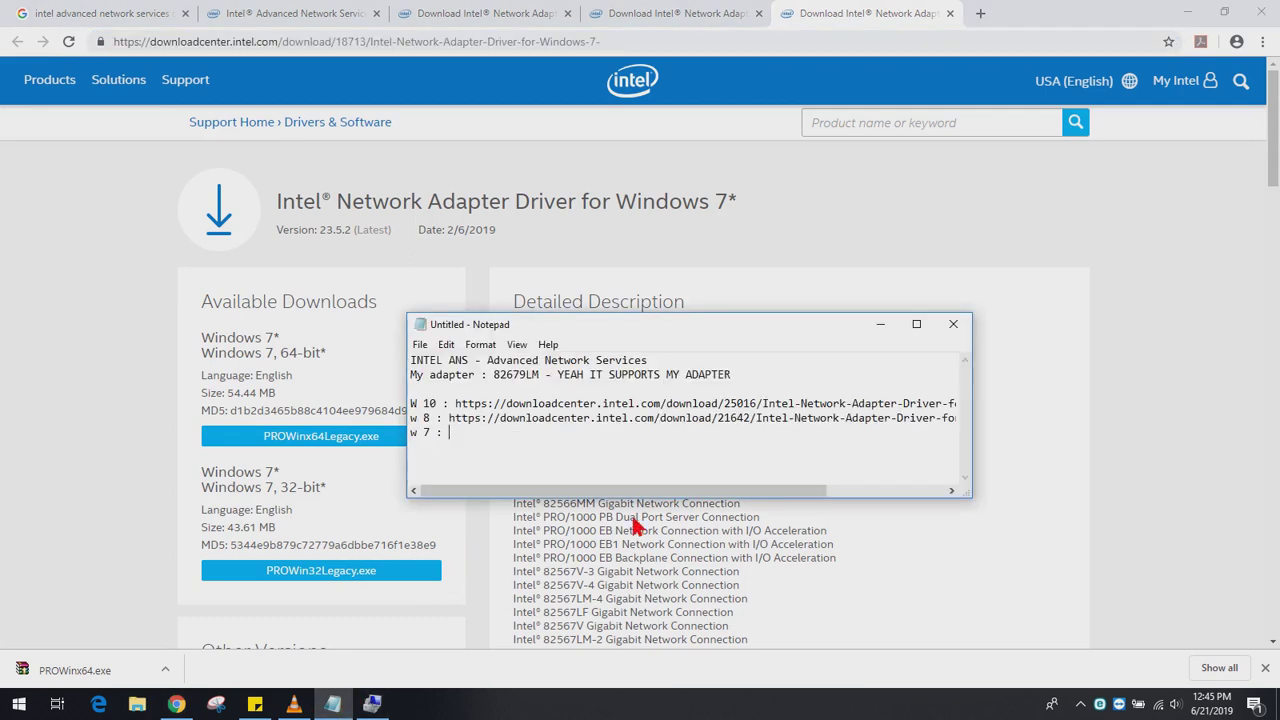
pyautogui.hotkey('ctrl', 'v')
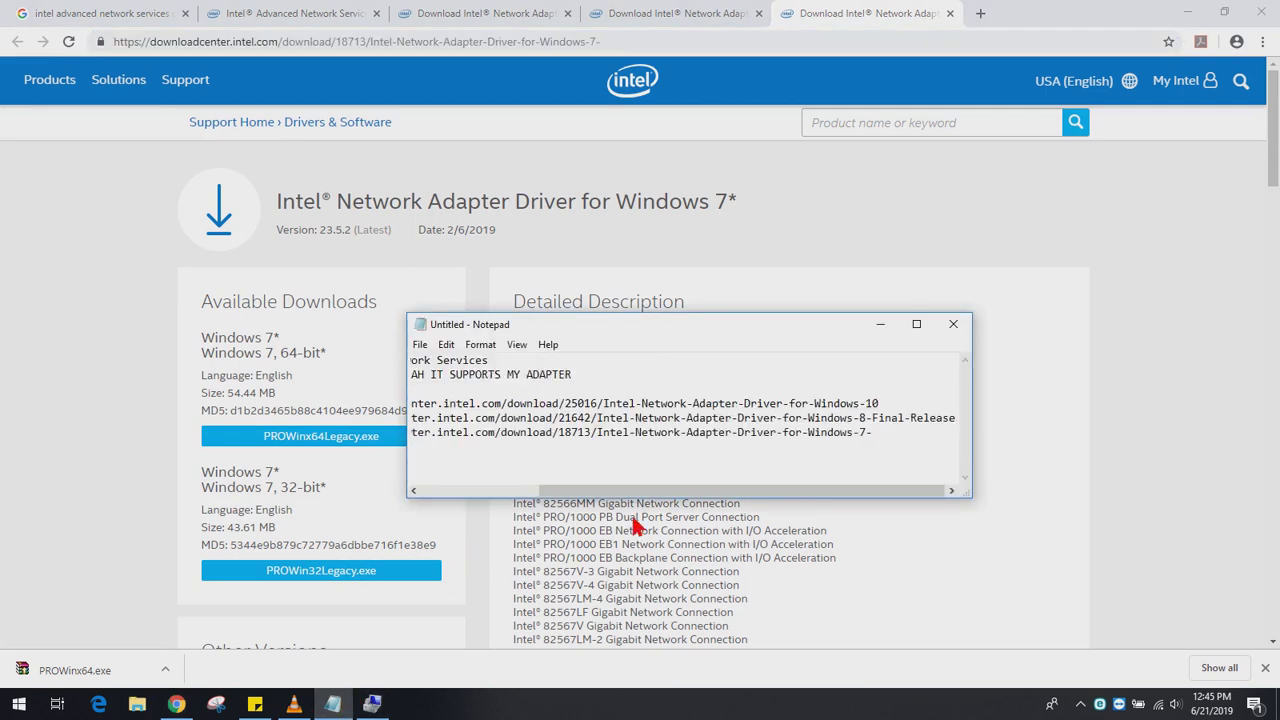
# Save the Notepad notes to the Desktop as a text document named "Useful links"
pyautogui.click(420, 345)
pyautogui.click(444, 399)
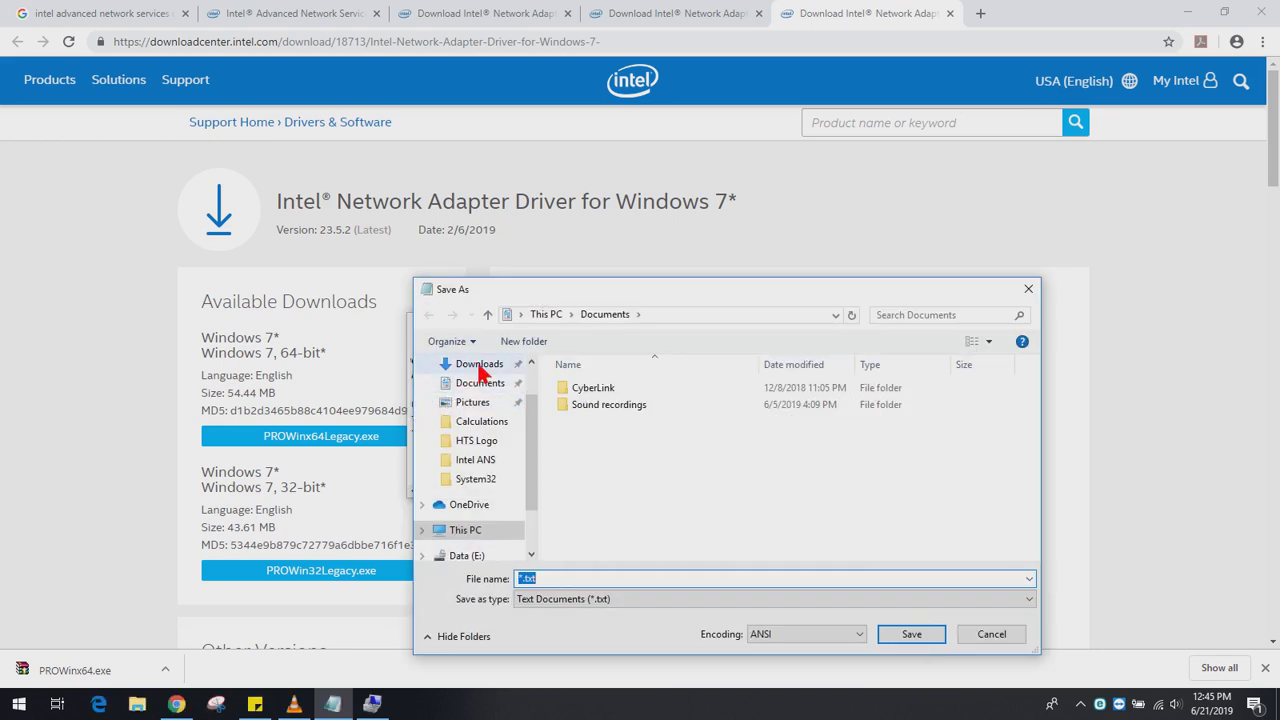
pyautogui.scroll(1, 510, 410)
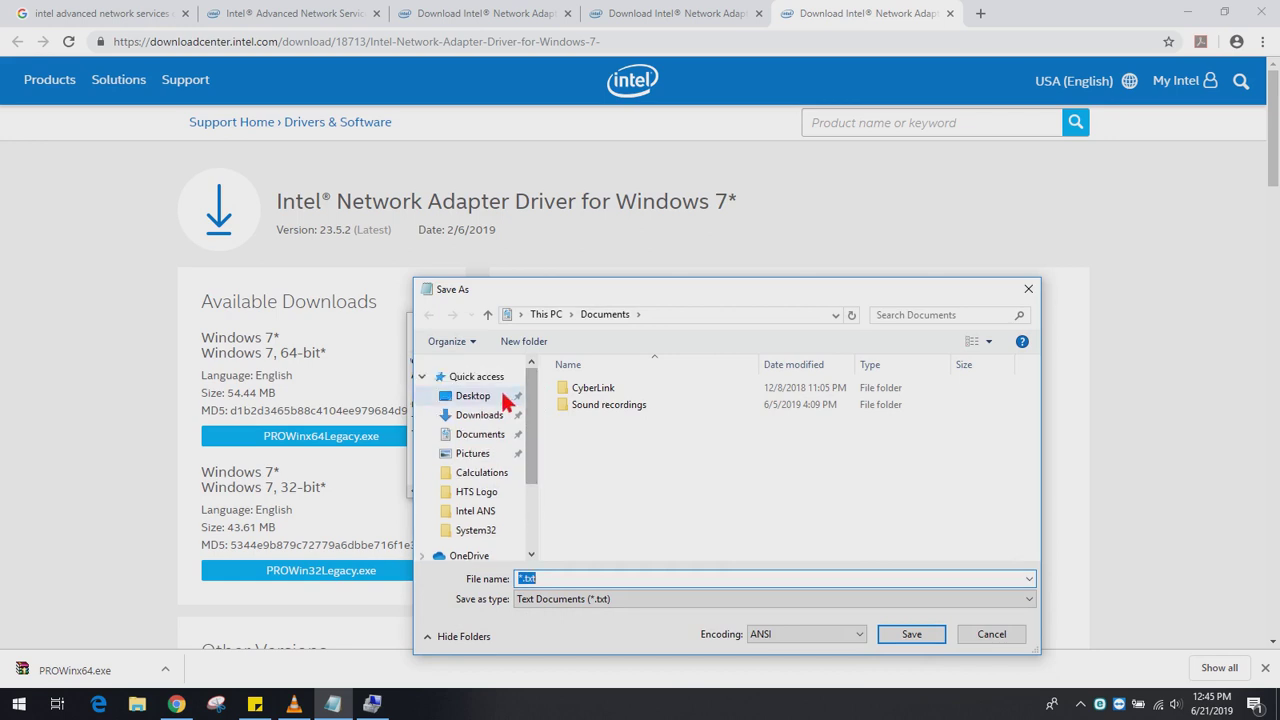
pyautogui.click(500, 396)
pyautogui.click(601, 576)
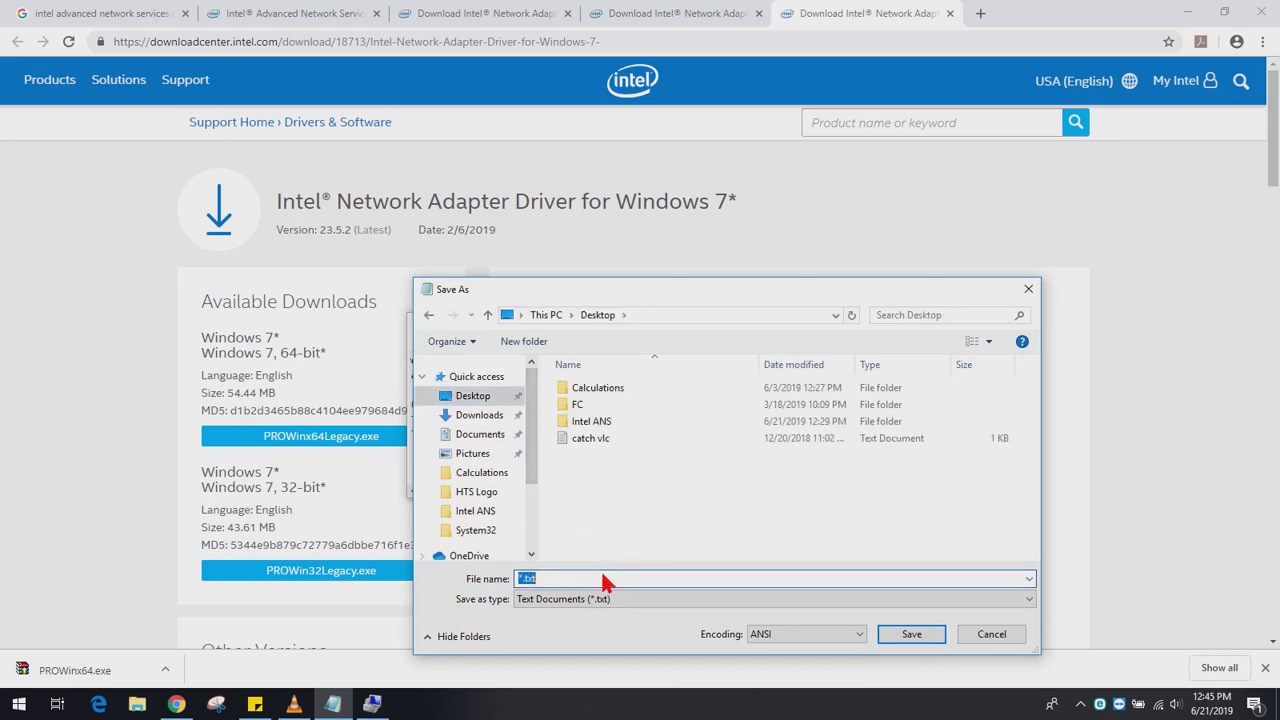
pyautogui.write('Useful links')
pyautogui.press('Return')
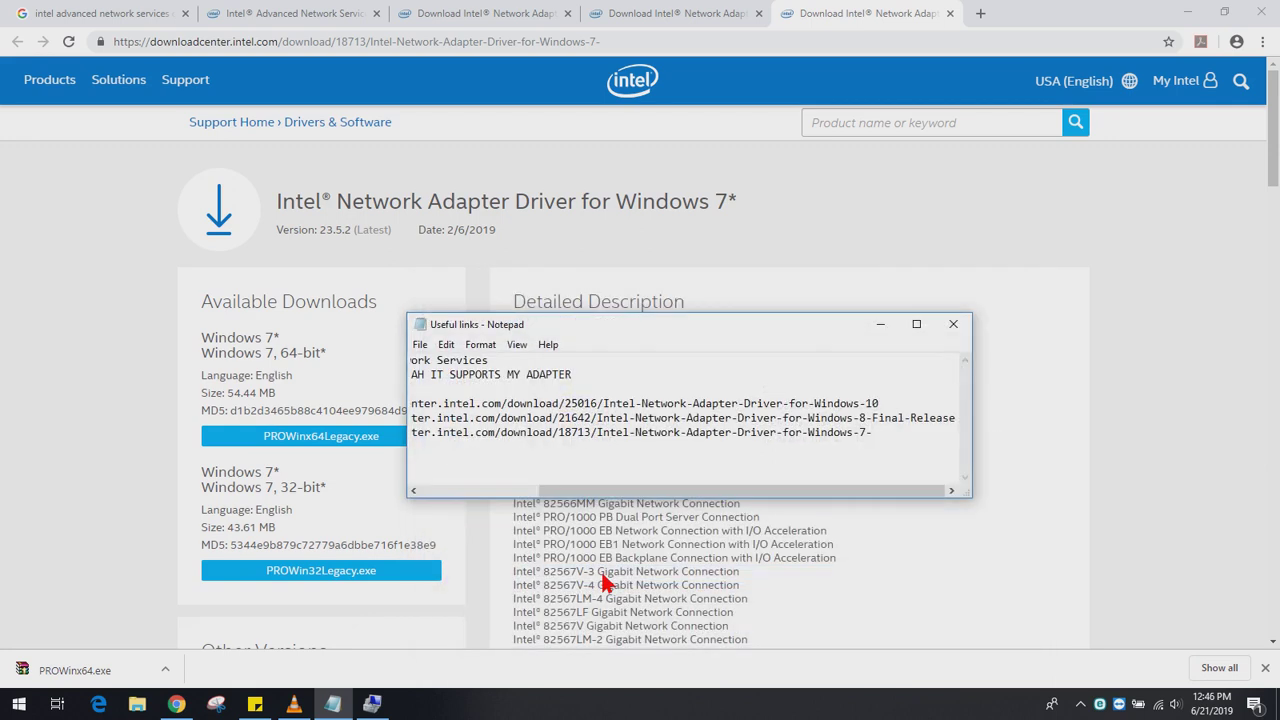
# Minimise Notepad and Chrome, and open the properties of the Intel(R) 82579LM Gigabit Network Connection in Computer Management's Device Manager
pyautogui.moveTo(645, 490); pyautogui.dragTo(503, 495)
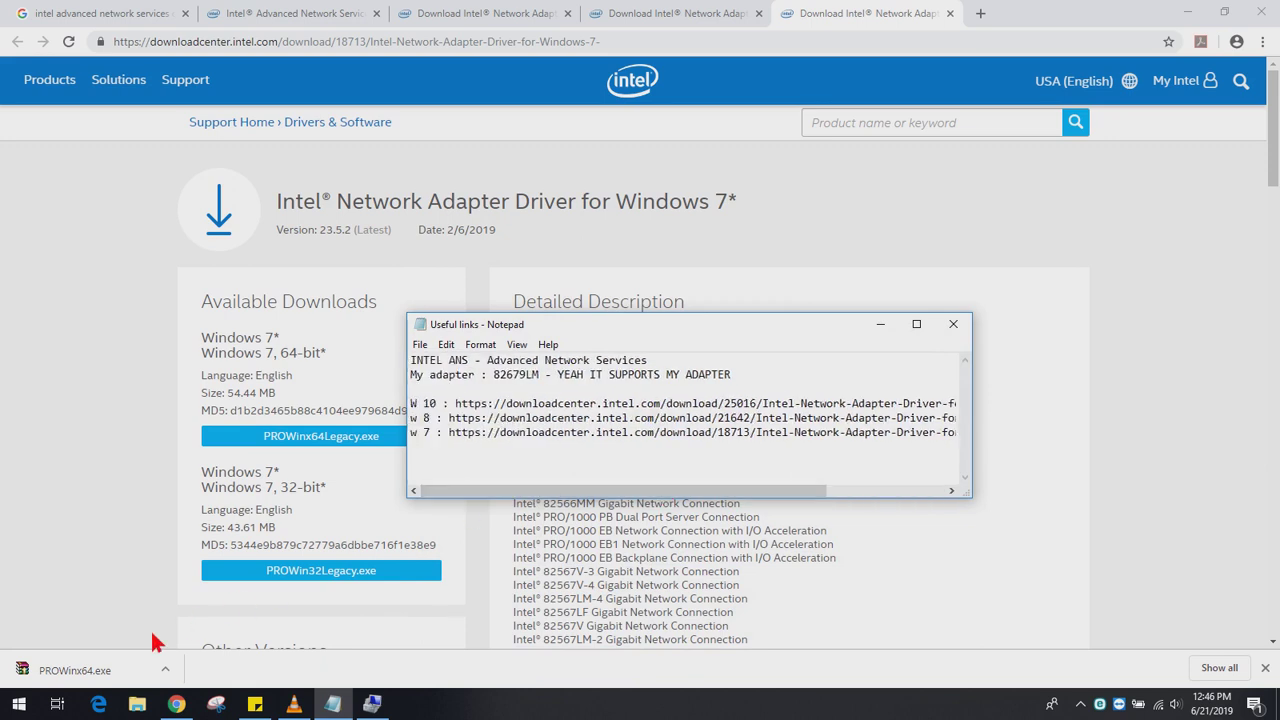
pyautogui.click(880, 324)
pyautogui.click(1187, 14)
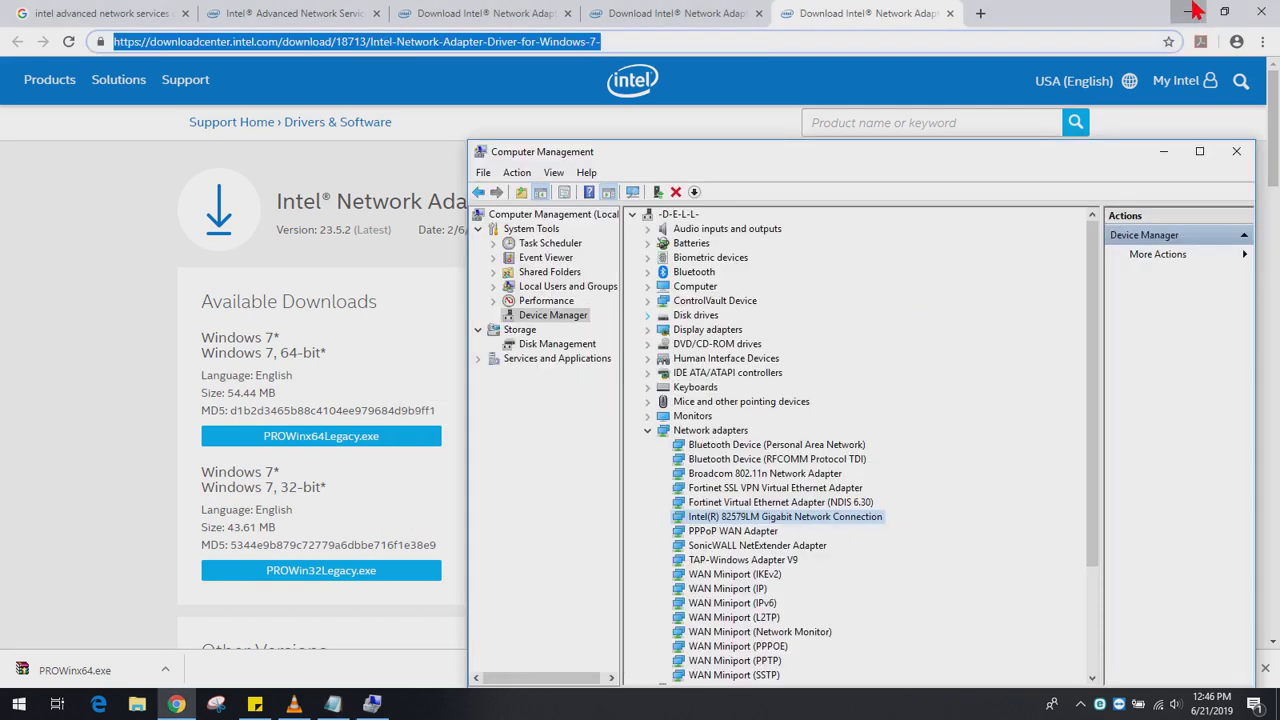
pyautogui.moveTo(1013, 155); pyautogui.dragTo(818, 73)
pyautogui.rightClick(568, 437)
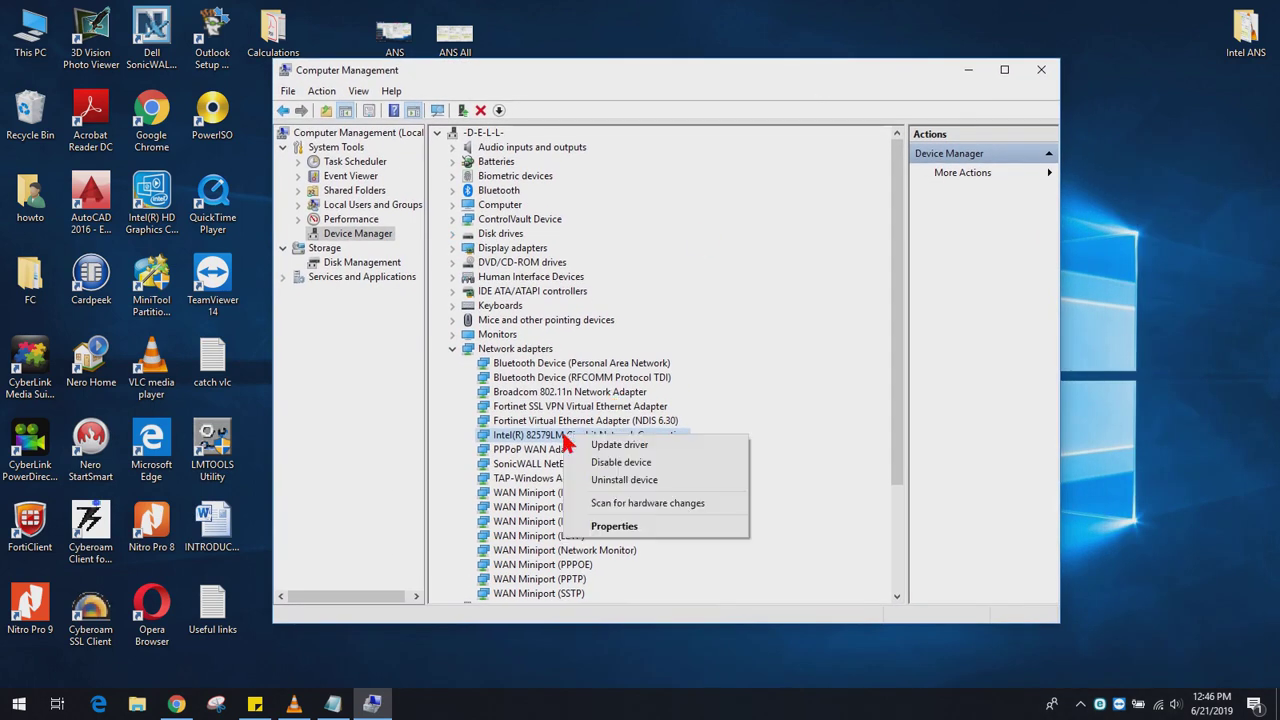
pyautogui.click(616, 526)
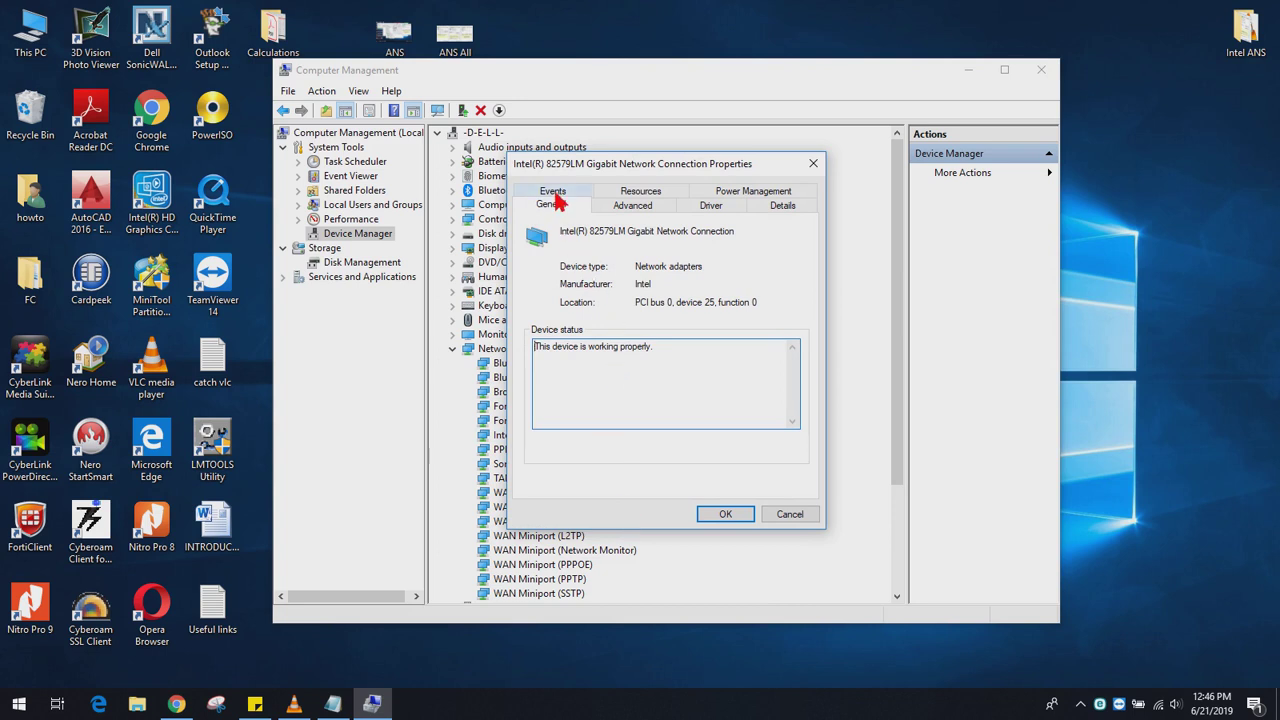
# Look through the adapter's advanced, driver, details, power management, resources and events properties
pyautogui.click(614, 210)
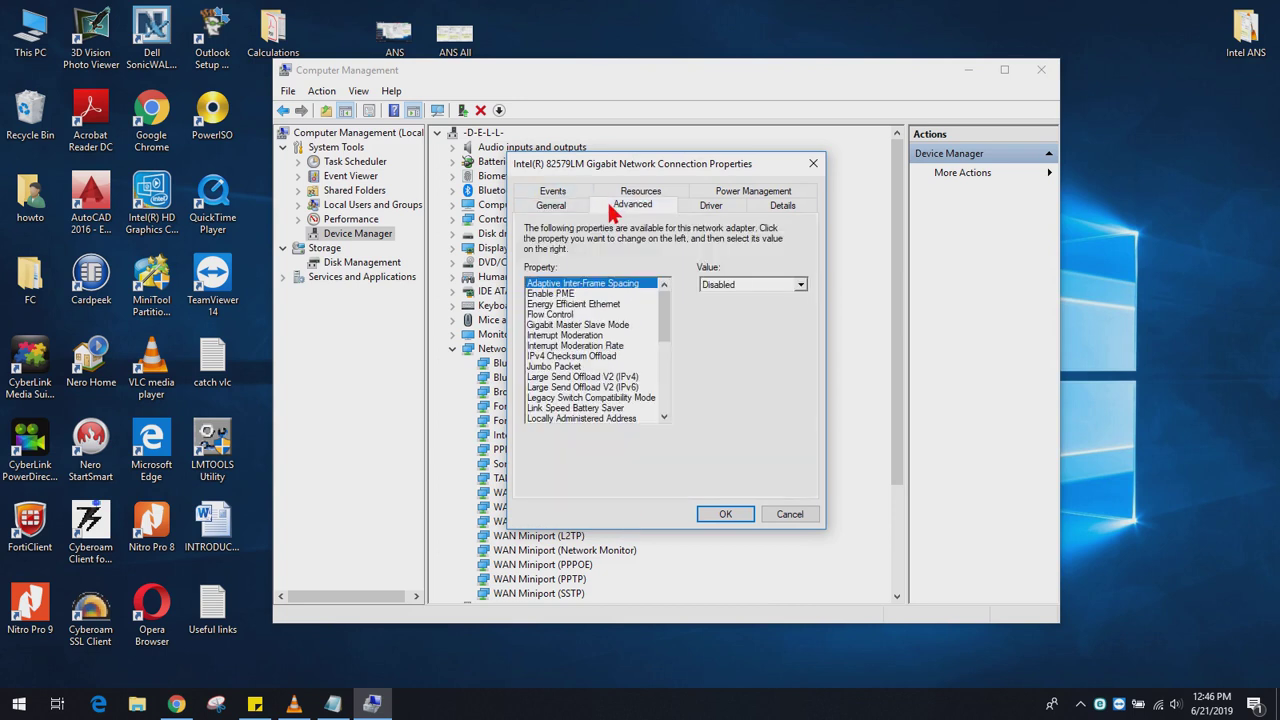
pyautogui.click(708, 207)
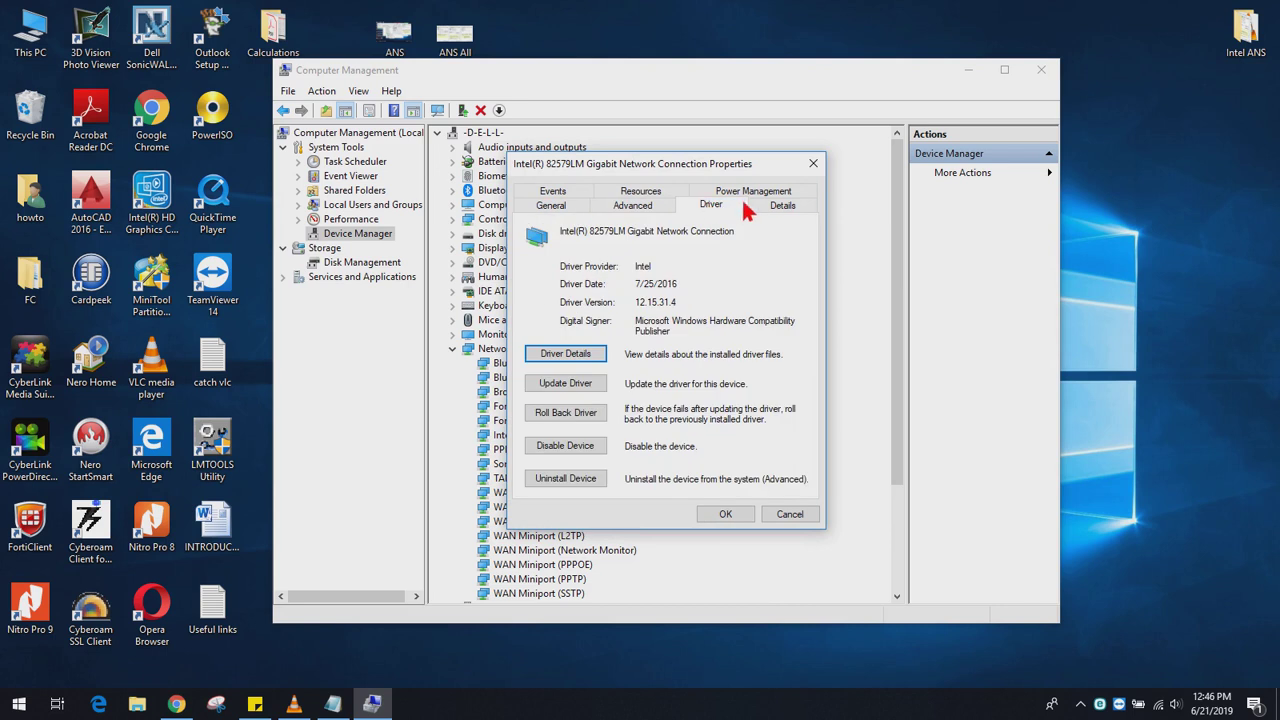
pyautogui.click(775, 206)
pyautogui.click(748, 192)
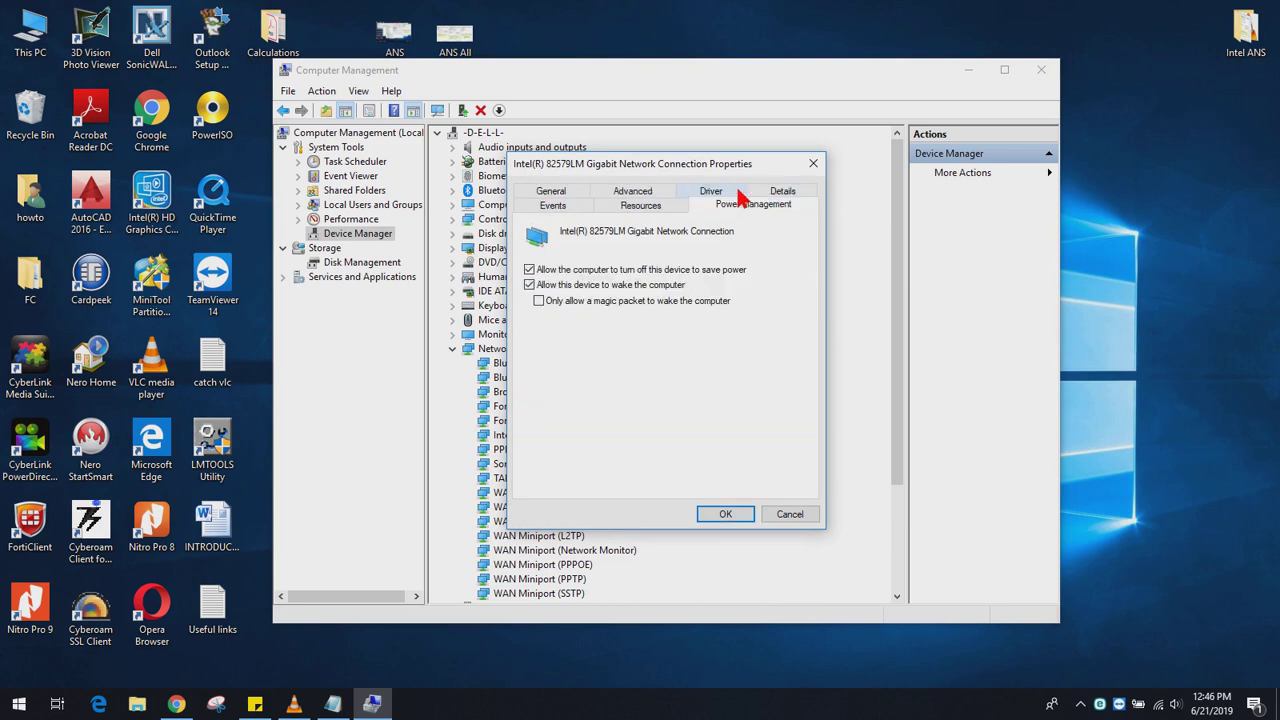
pyautogui.click(660, 210)
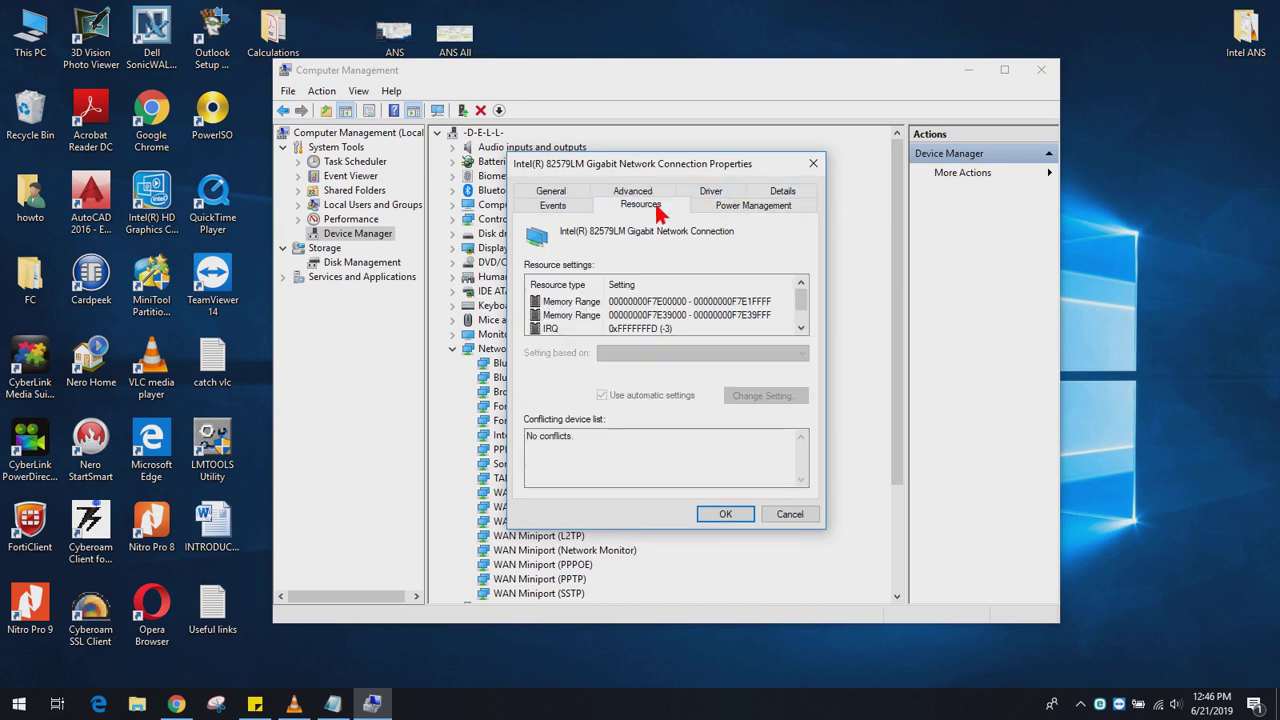
pyautogui.click(588, 215)
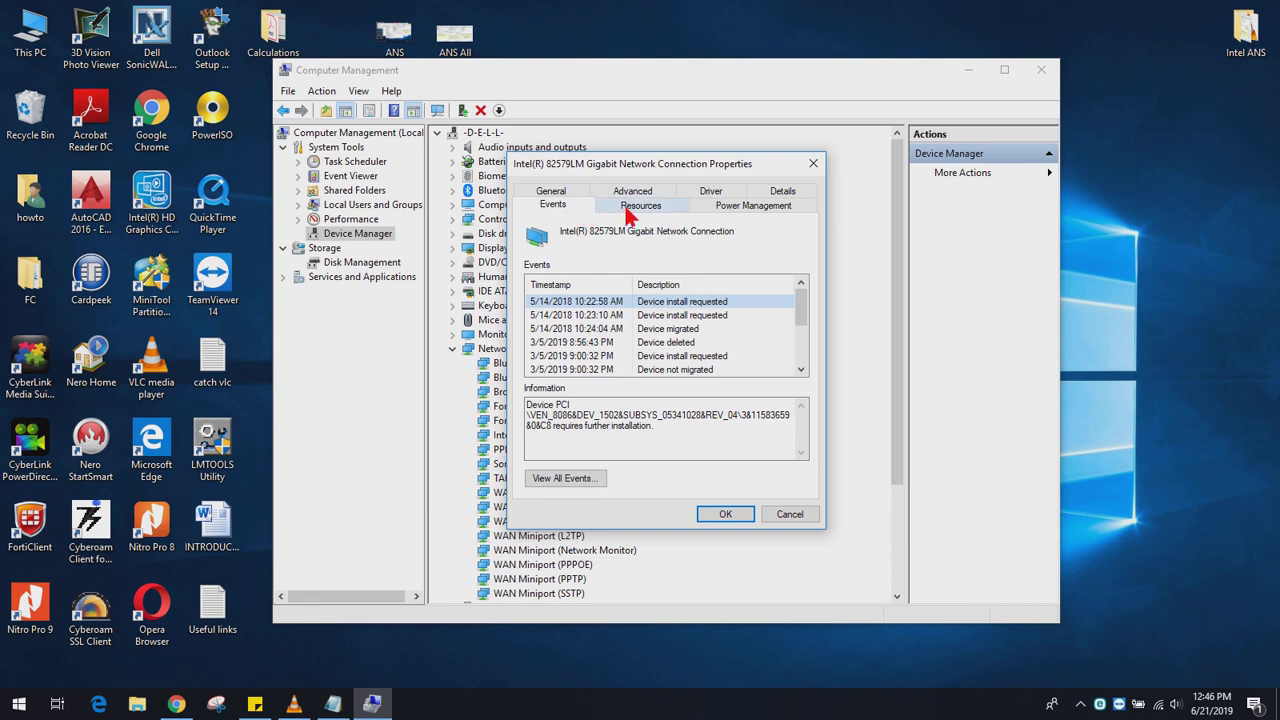
# Examine the adapter's advanced property list down to Wake on Pattern Match, and close the properties without making changes
pyautogui.click(622, 193)
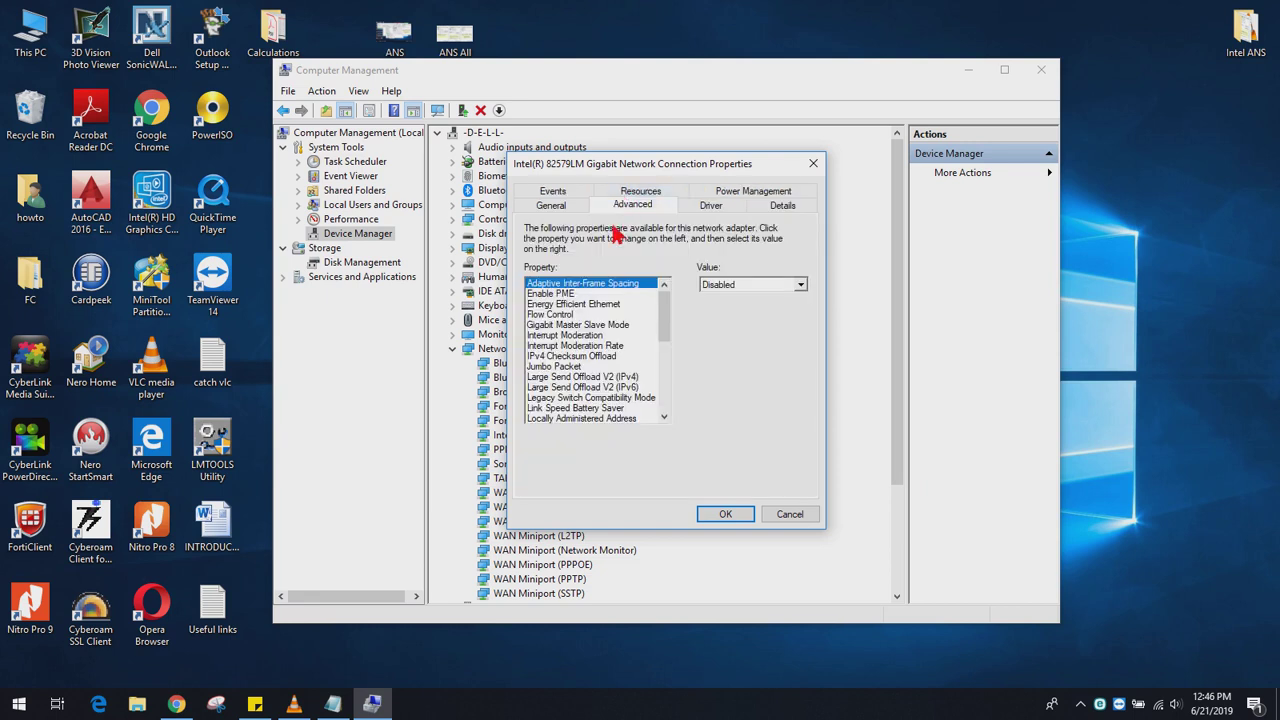
pyautogui.click(615, 304)
pyautogui.press('Down')
pyautogui.press('Down')
pyautogui.press('Down')
pyautogui.press('Down')
pyautogui.press('Down')
pyautogui.press('Down')
pyautogui.press('Down')
pyautogui.press('Down')
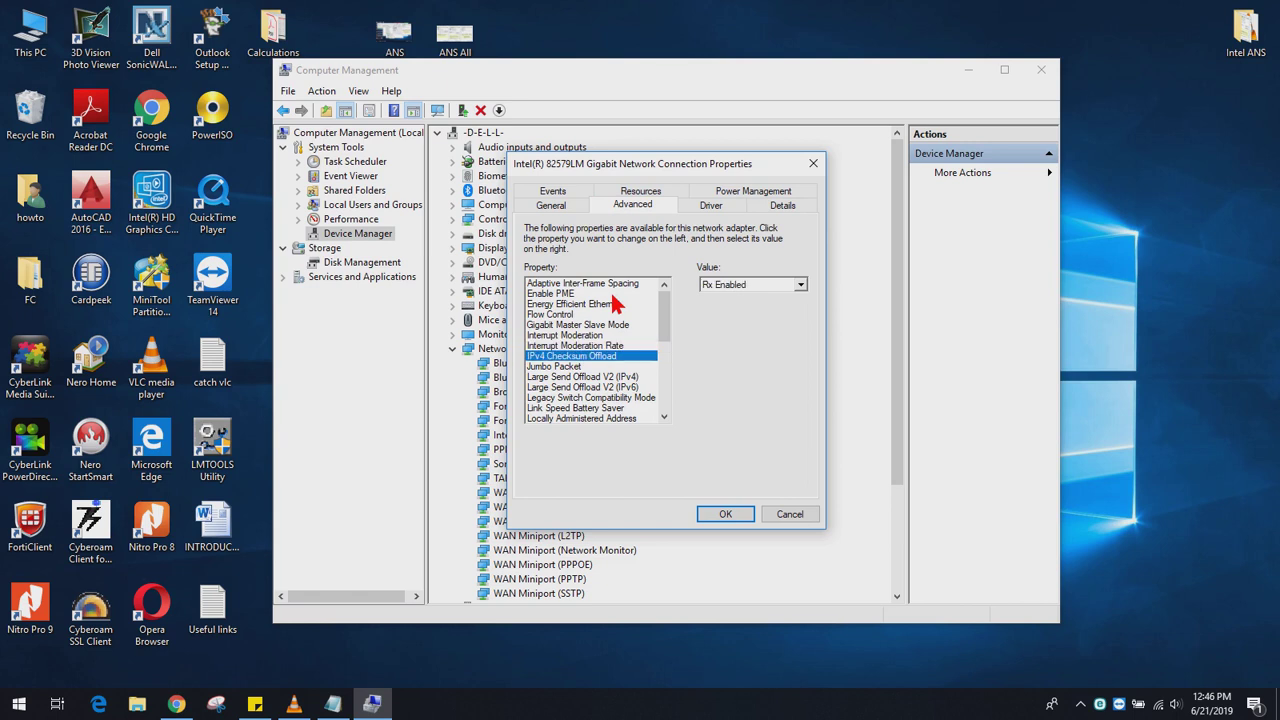
pyautogui.press('Down')
pyautogui.press('Down')
pyautogui.press('Down')
pyautogui.press('Down')
pyautogui.press('Down')
pyautogui.press('Down')
pyautogui.press('Down')
pyautogui.press('Down')
pyautogui.press('Down')
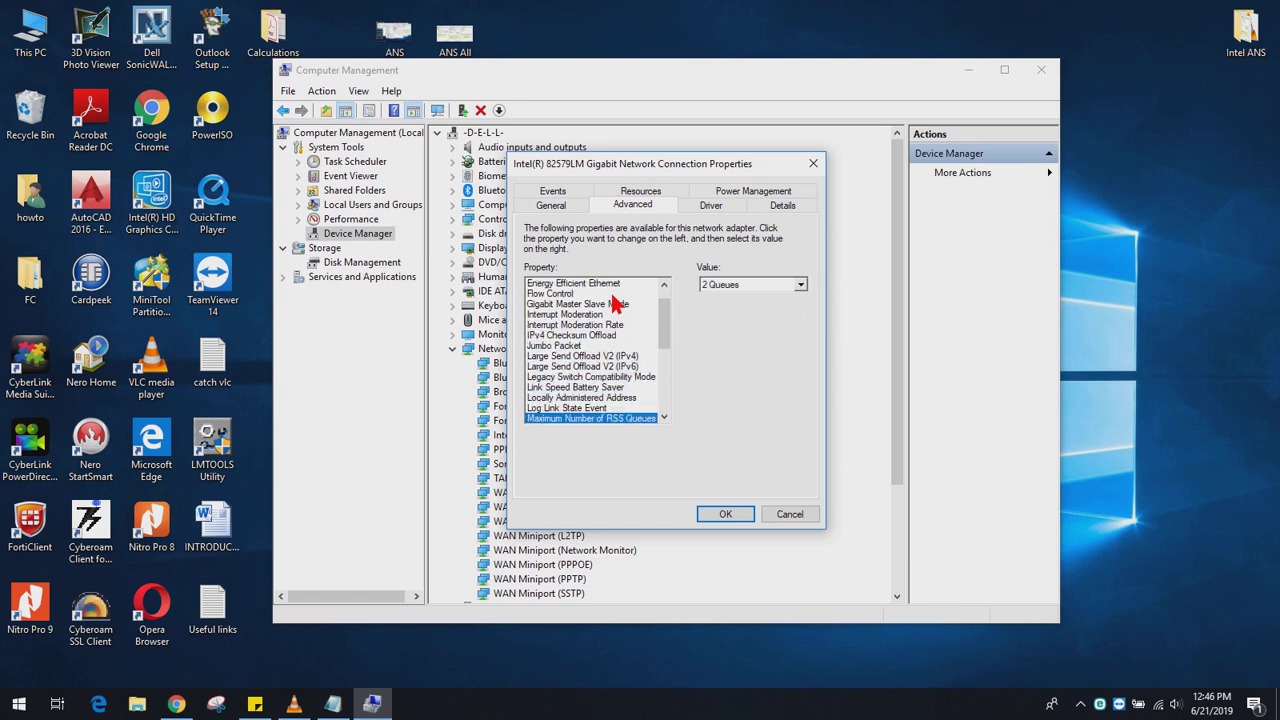
pyautogui.press('Down')
pyautogui.press('Down')
pyautogui.press('Down')
pyautogui.press('Down')
pyautogui.press('Down')
pyautogui.press('Down')
pyautogui.press('Down')
pyautogui.press('Down')
pyautogui.press('Down')
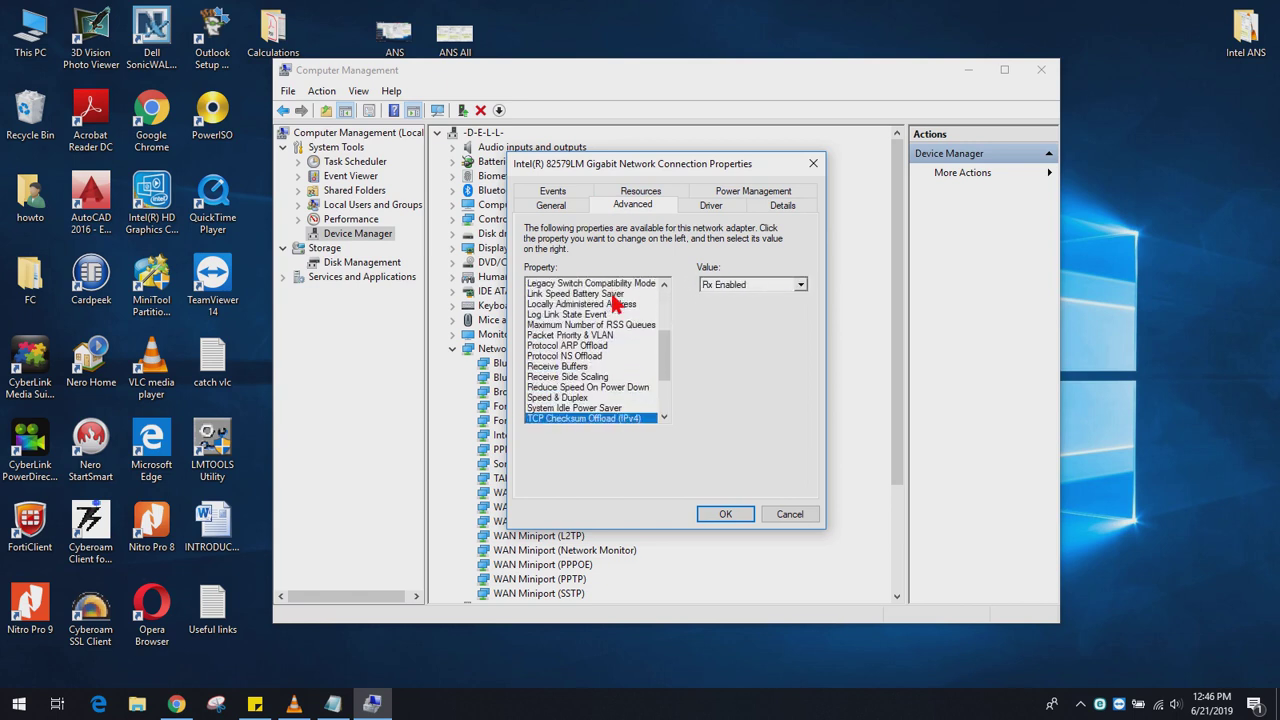
pyautogui.press('Down')
pyautogui.press('Down')
pyautogui.press('Down')
pyautogui.press('Down')
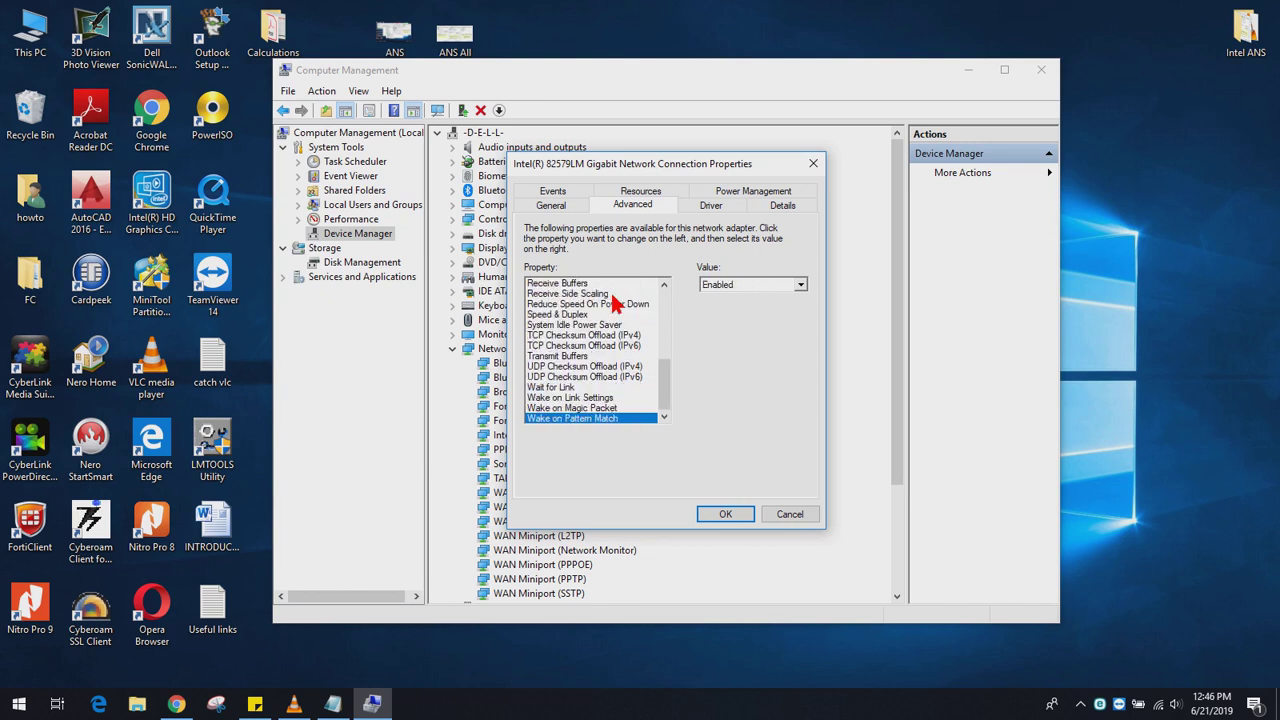
pyautogui.click(788, 514)
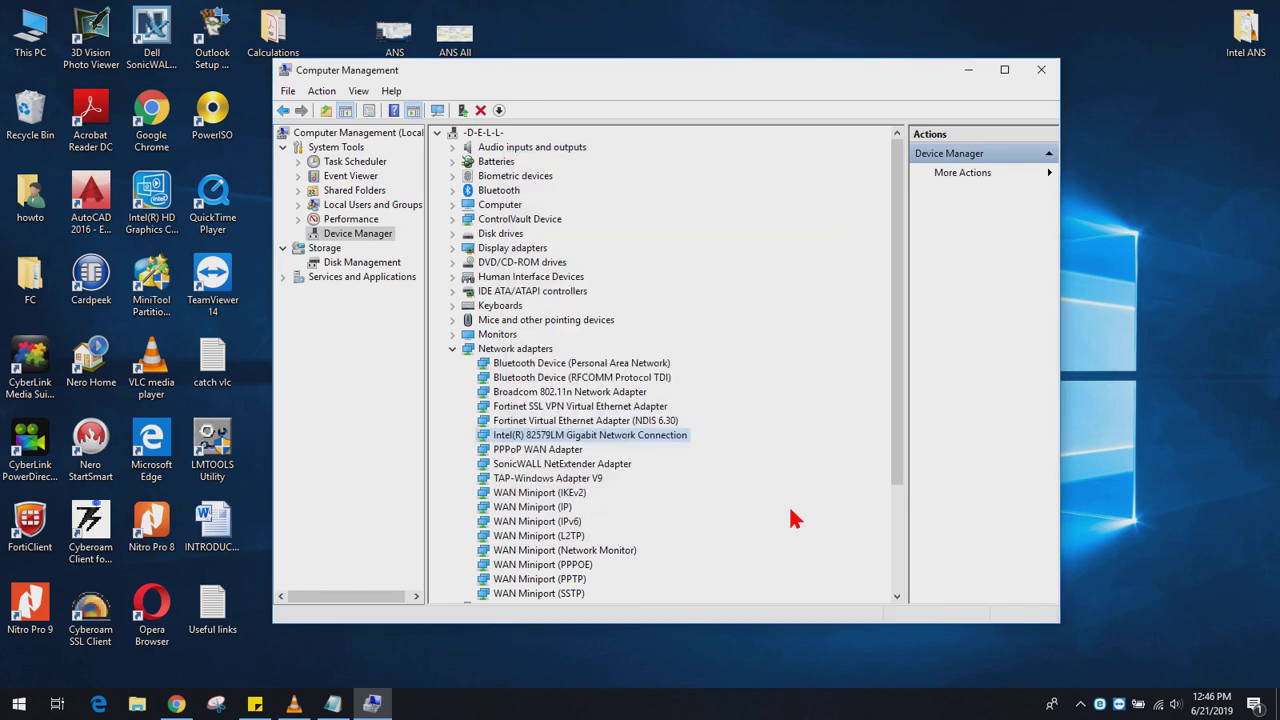
# Open the Windows network settings and go to the adapter options to list the network connections
pyautogui.rightClick(1163, 703)
pyautogui.click(1160, 672)
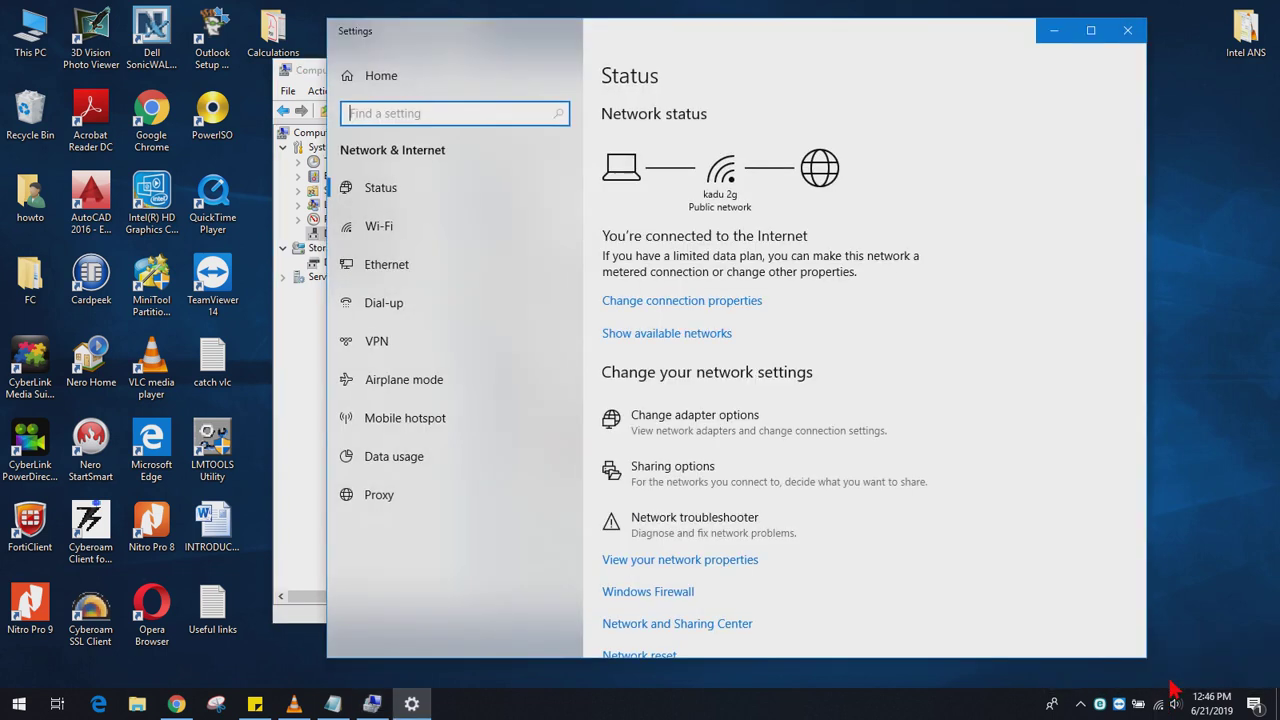
pyautogui.click(840, 446)
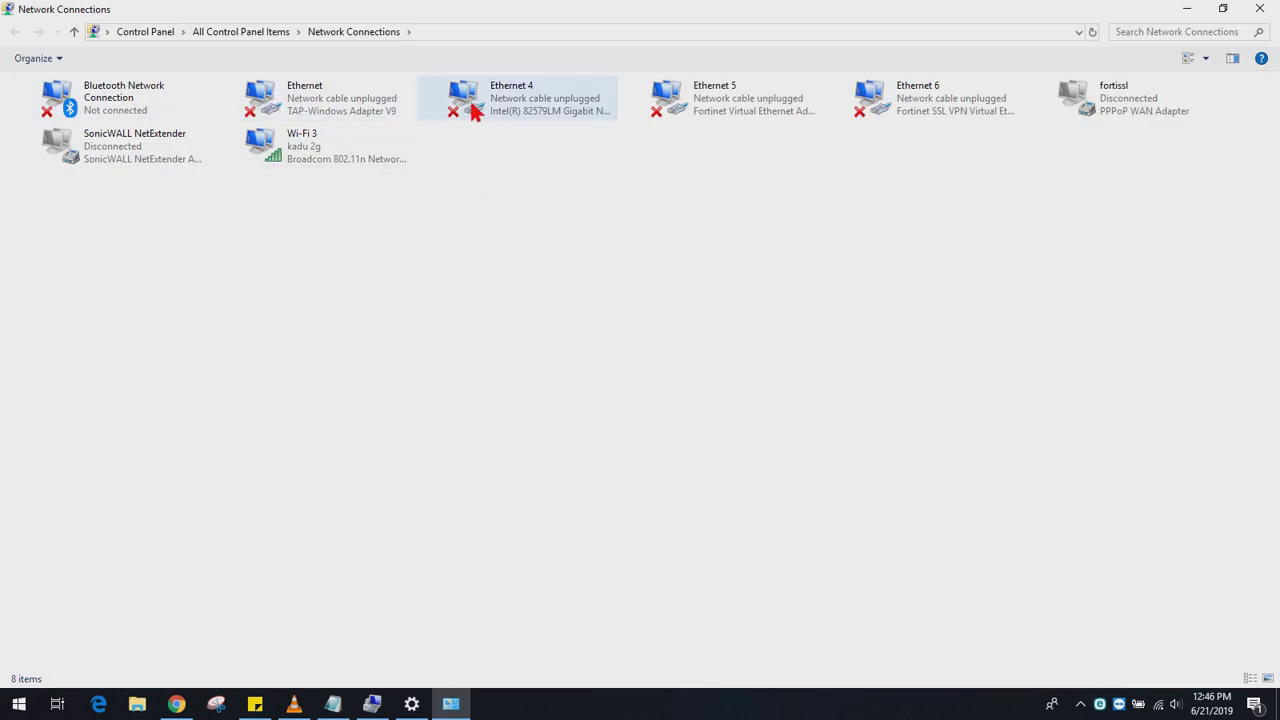
# Open the properties of the Ethernet 4 connection and examine its adapter name and the items the connection uses
pyautogui.click(533, 121)
pyautogui.click(537, 107)
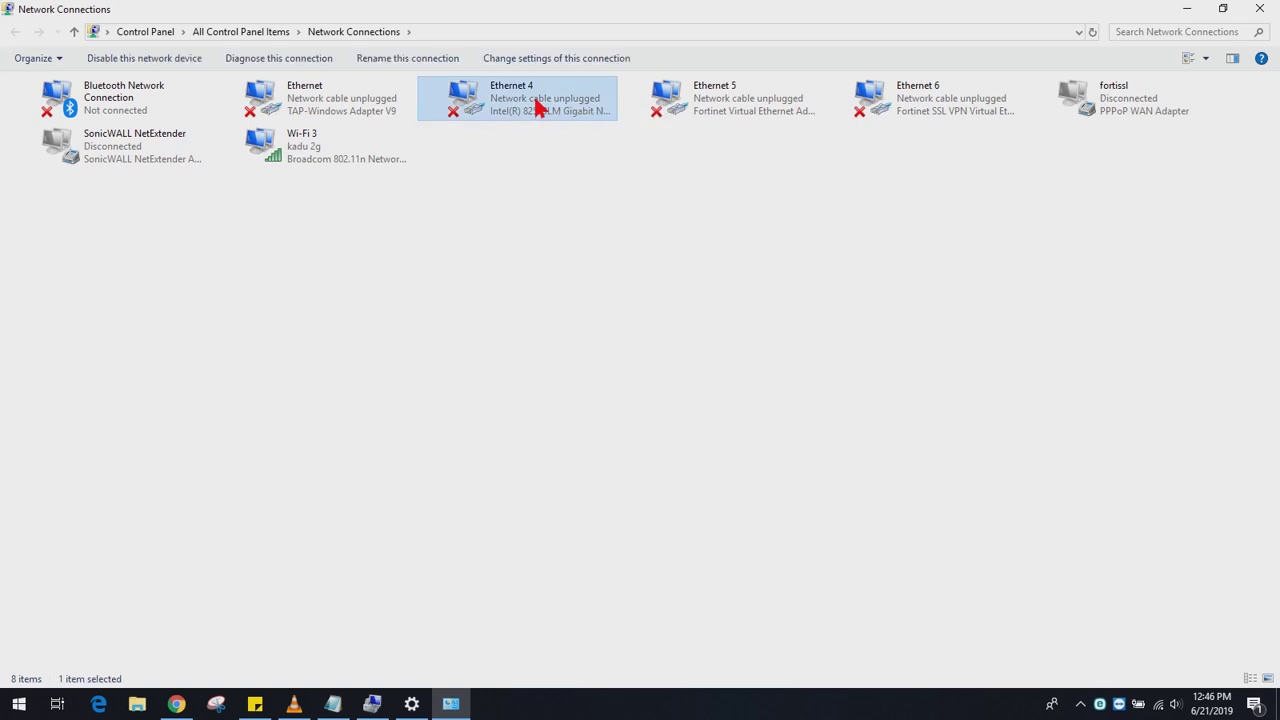
pyautogui.rightClick(537, 107)
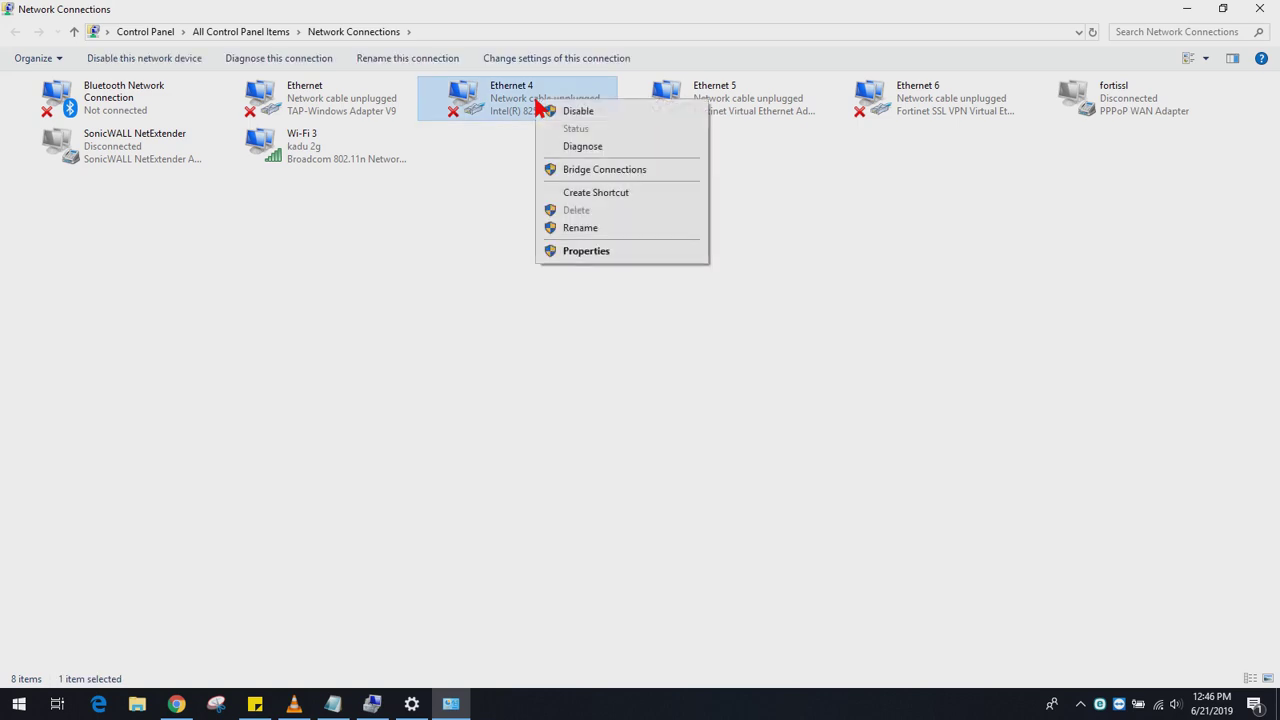
pyautogui.click(637, 257)
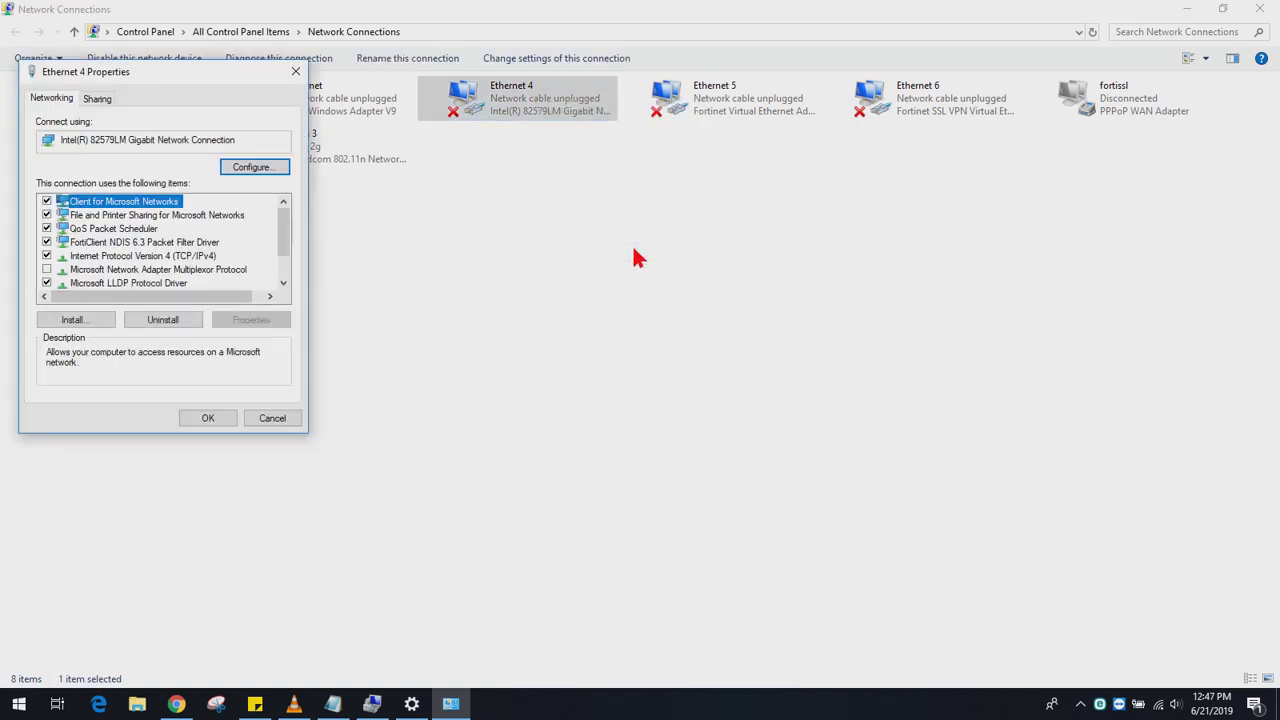
pyautogui.scroll(-1, 284, 240)
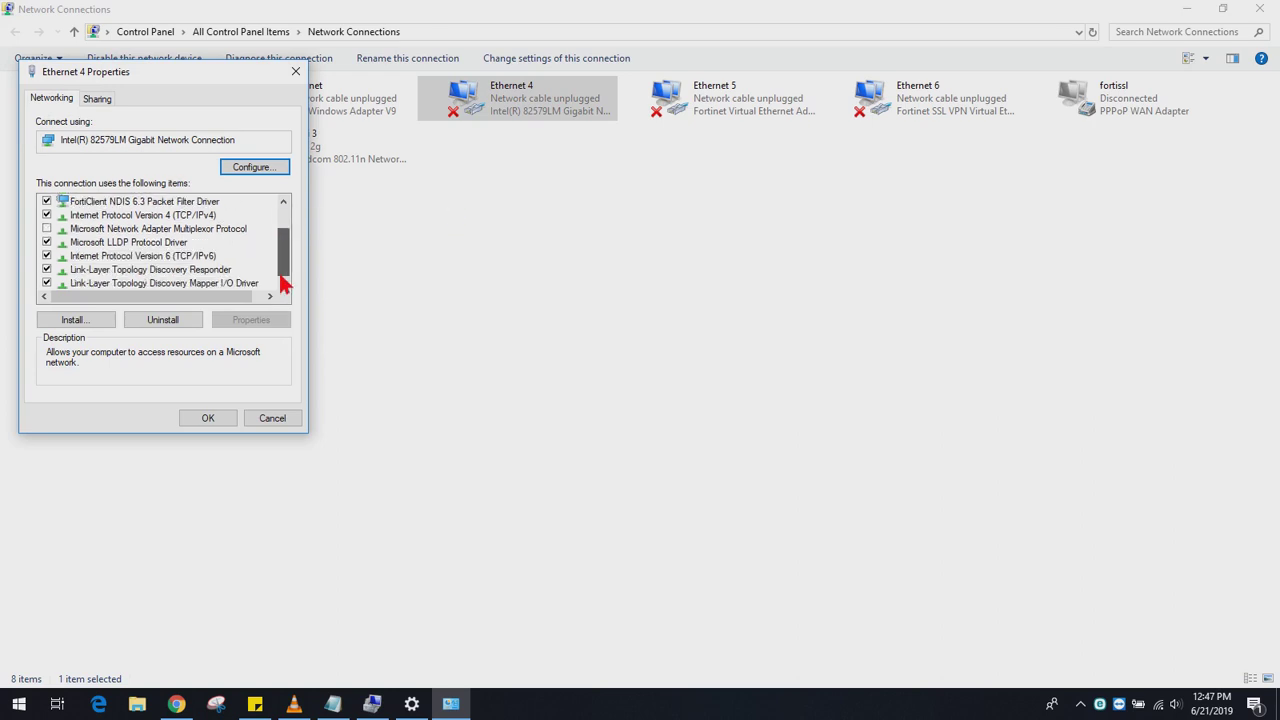
pyautogui.moveTo(282, 277); pyautogui.dragTo(288, 200)
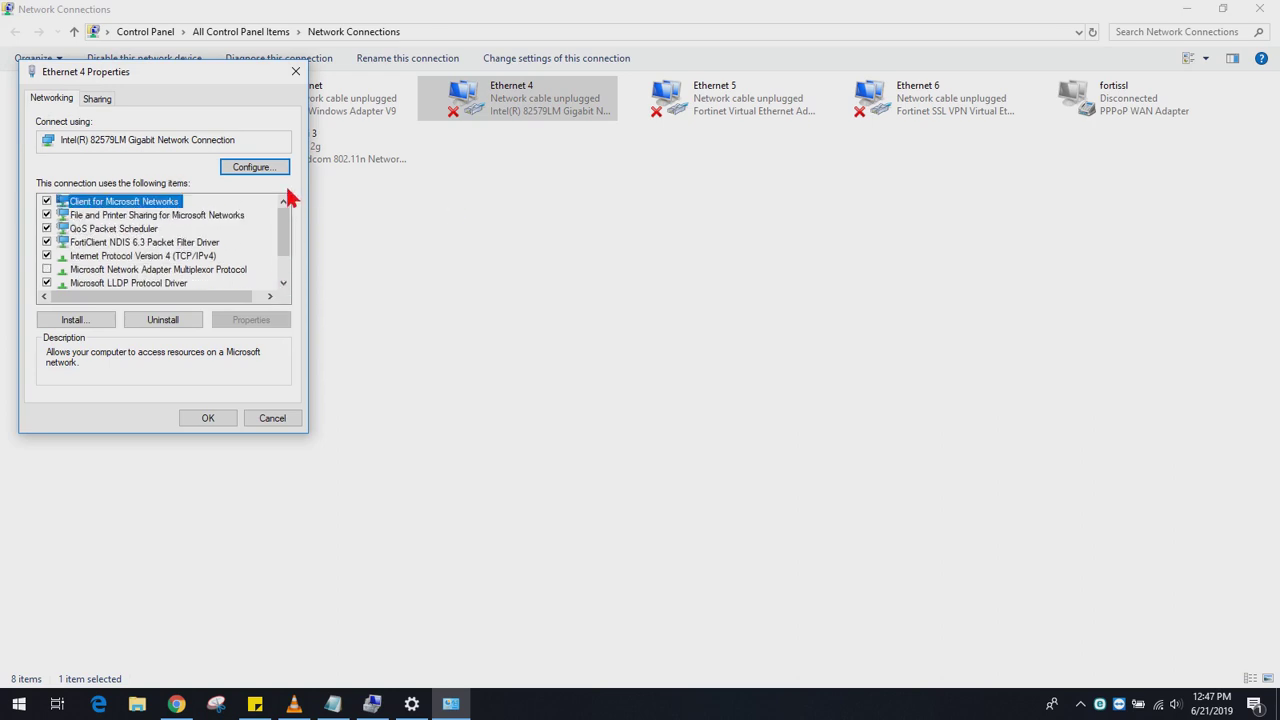
pyautogui.moveTo(243, 146); pyautogui.dragTo(47, 162)
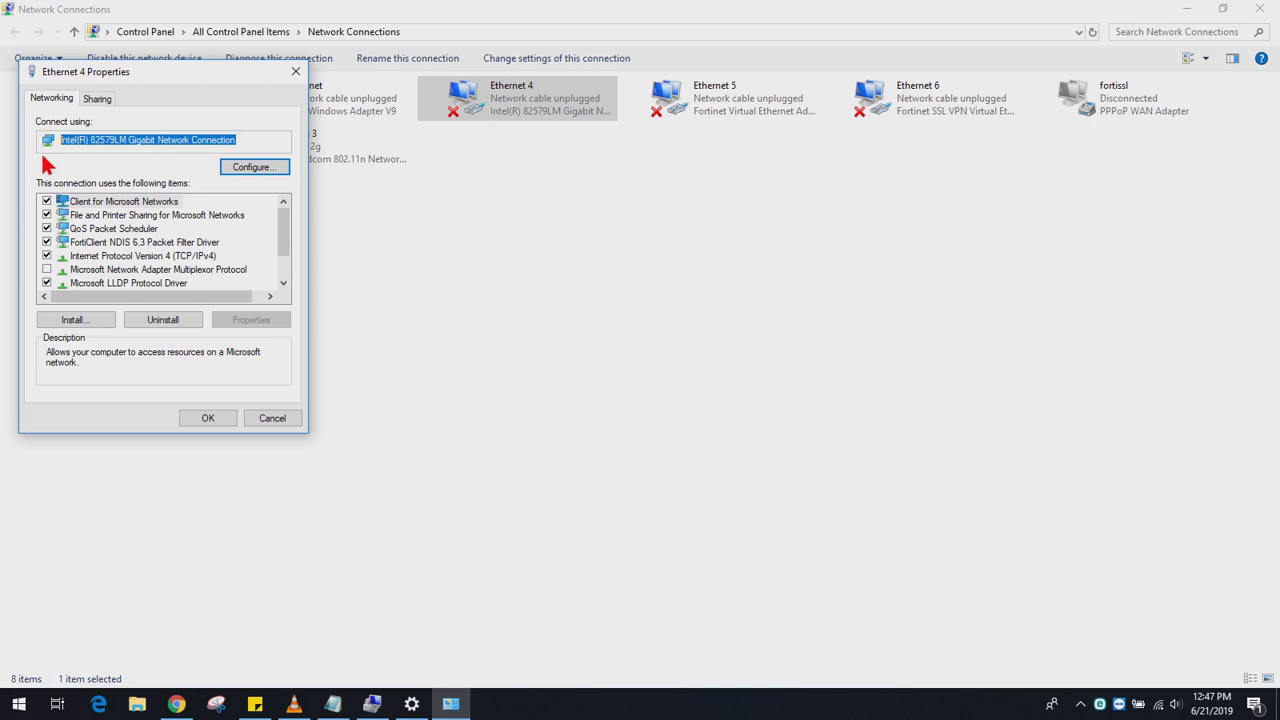
# Close the Ethernet 4 properties, the network connections list and the Windows settings without making changes
pyautogui.click(296, 72)
pyautogui.click(474, 314)
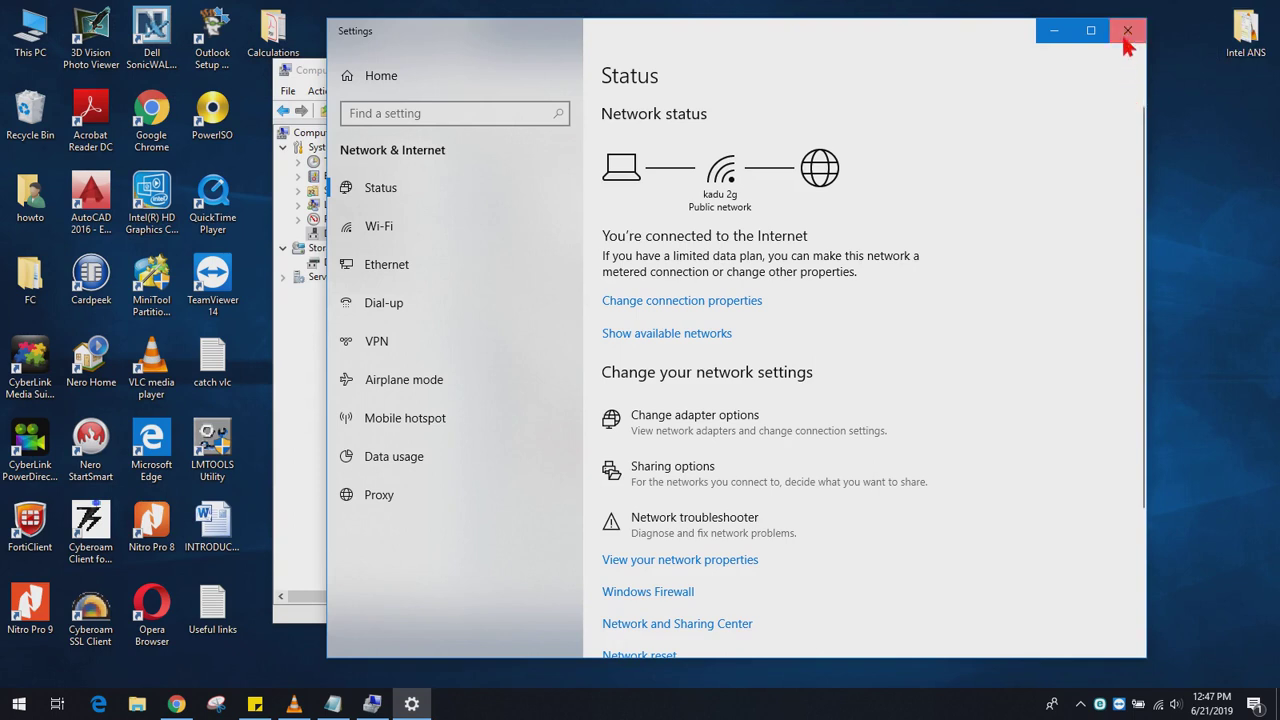
pyautogui.click(1128, 30)
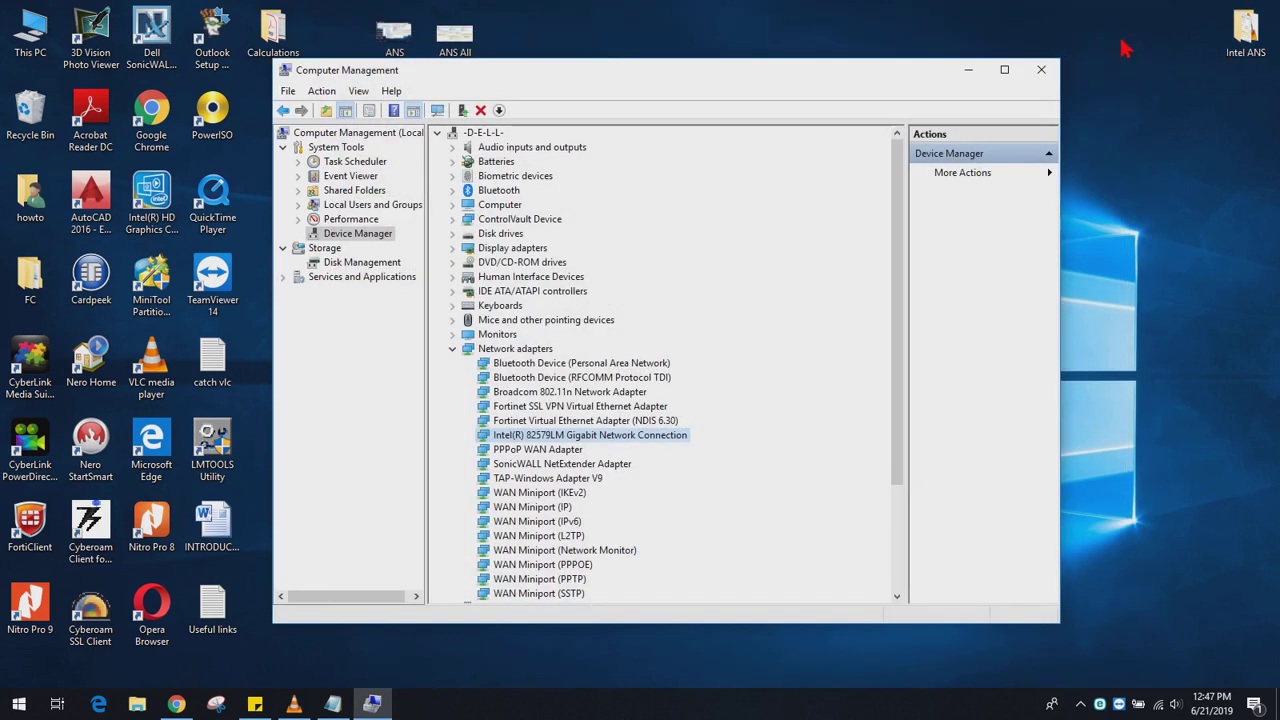
# Run the downloaded PROWinx64.exe, close Computer Management, allow the installer to continue, and proceed to its program maintenance options
pyautogui.click(184, 705)
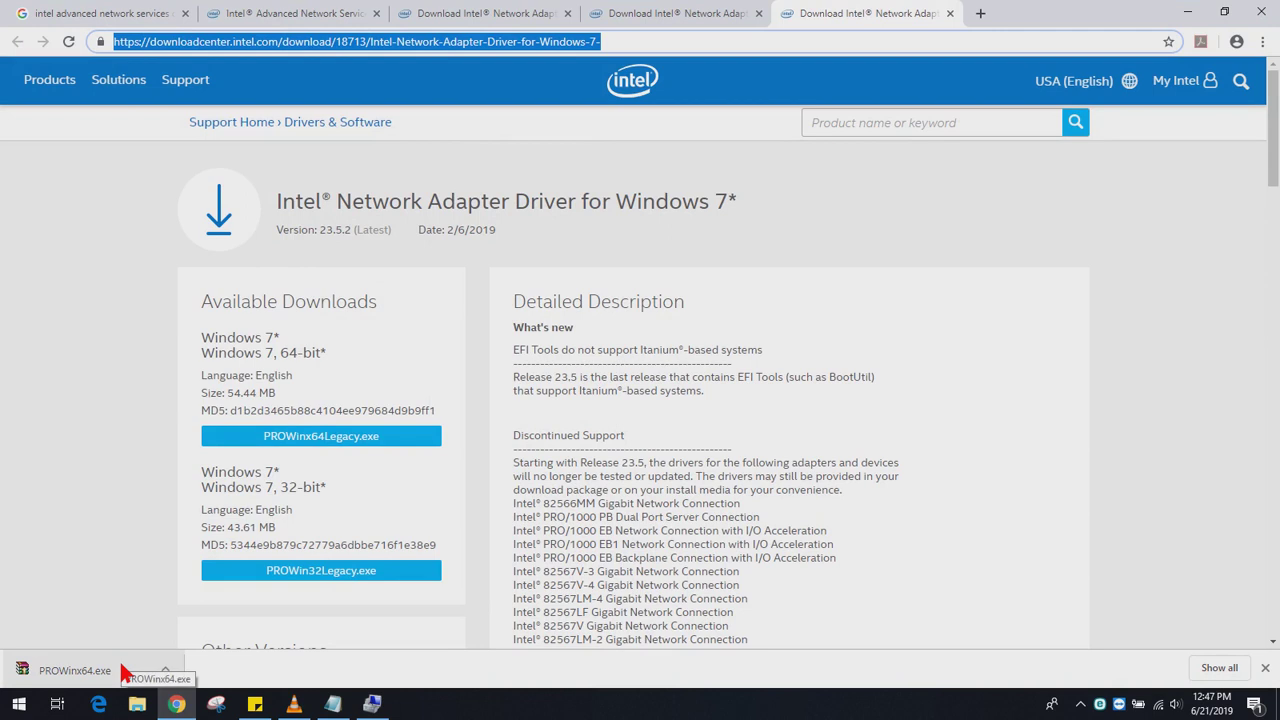
pyautogui.click(125, 673)
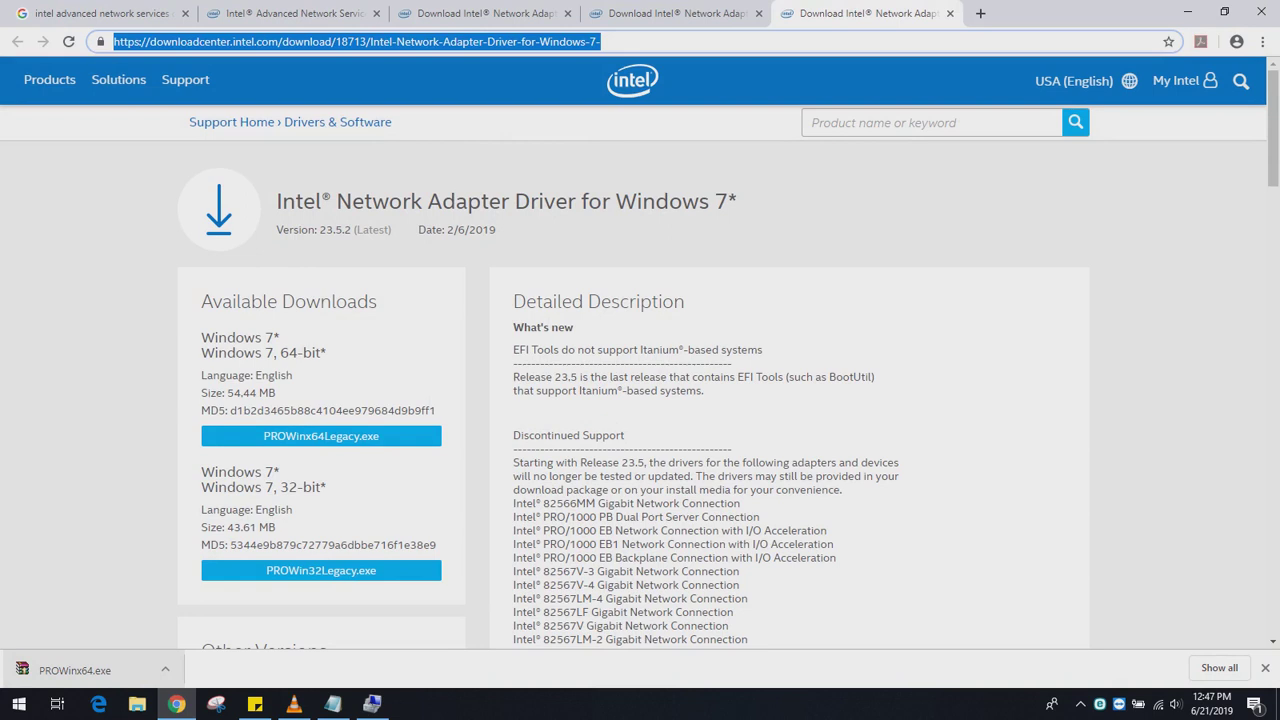
pyautogui.click(1188, 12)
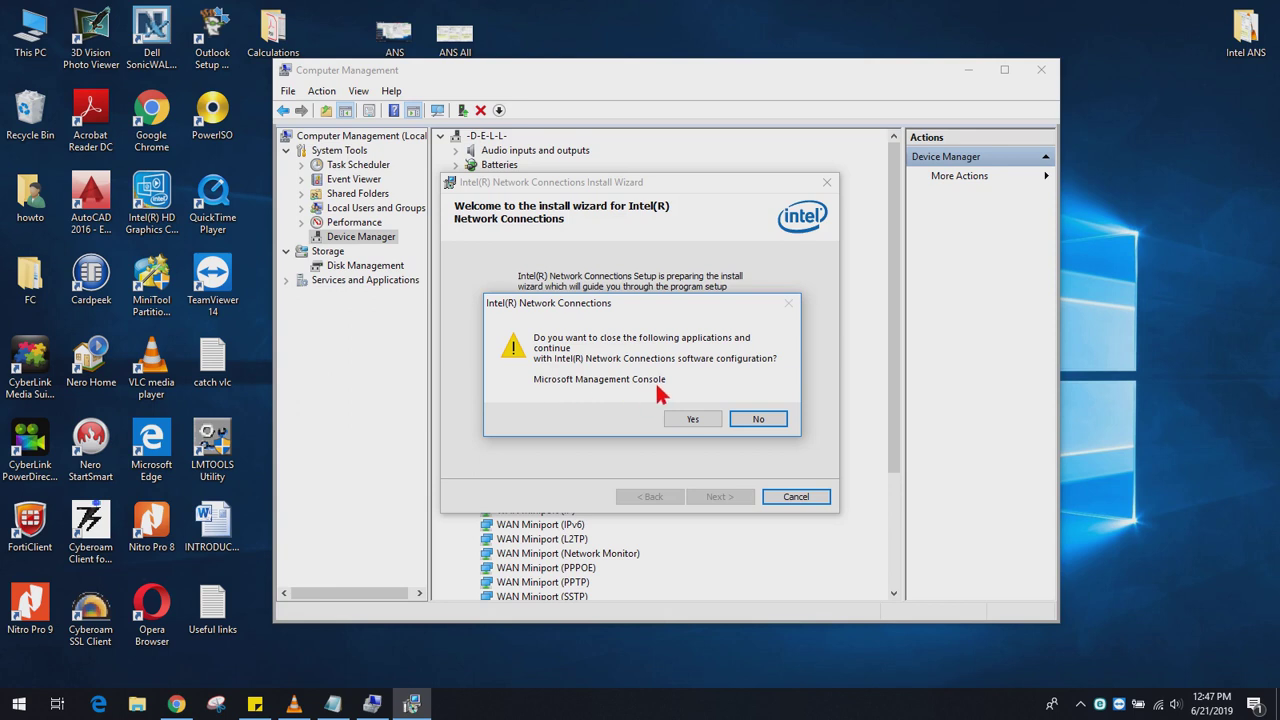
pyautogui.click(1041, 72)
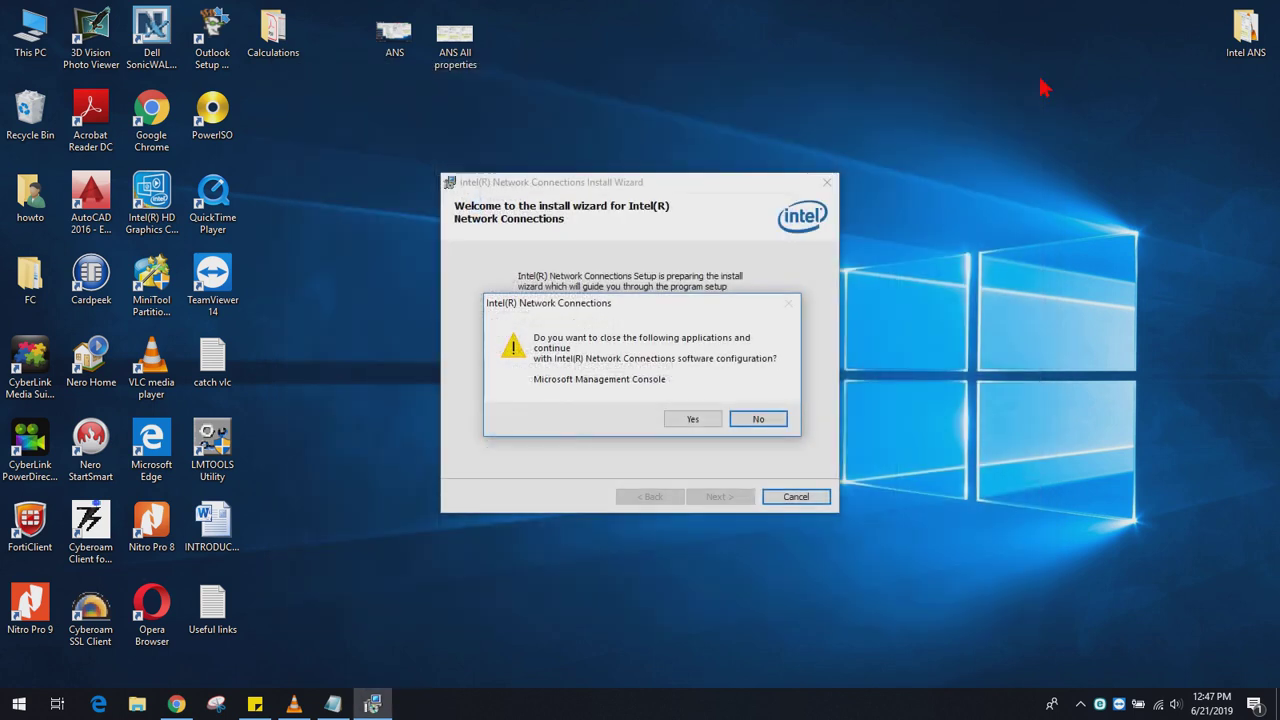
pyautogui.click(686, 418)
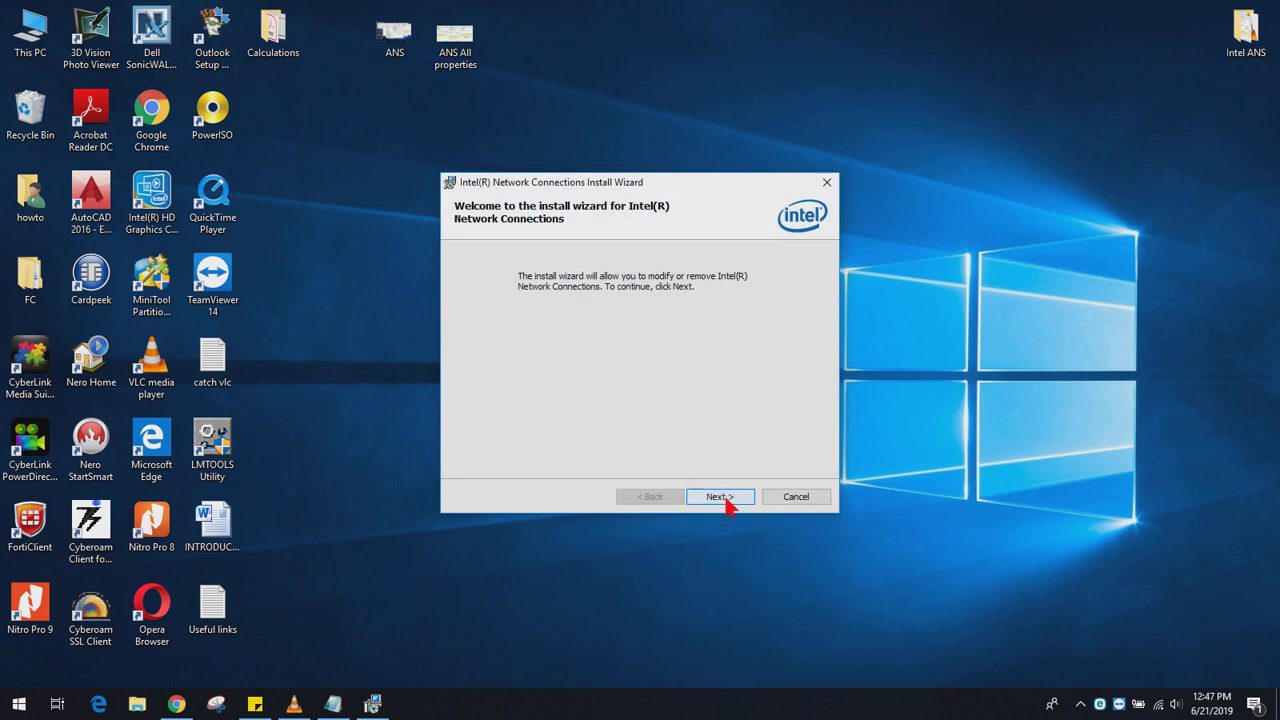
pyautogui.click(720, 497)
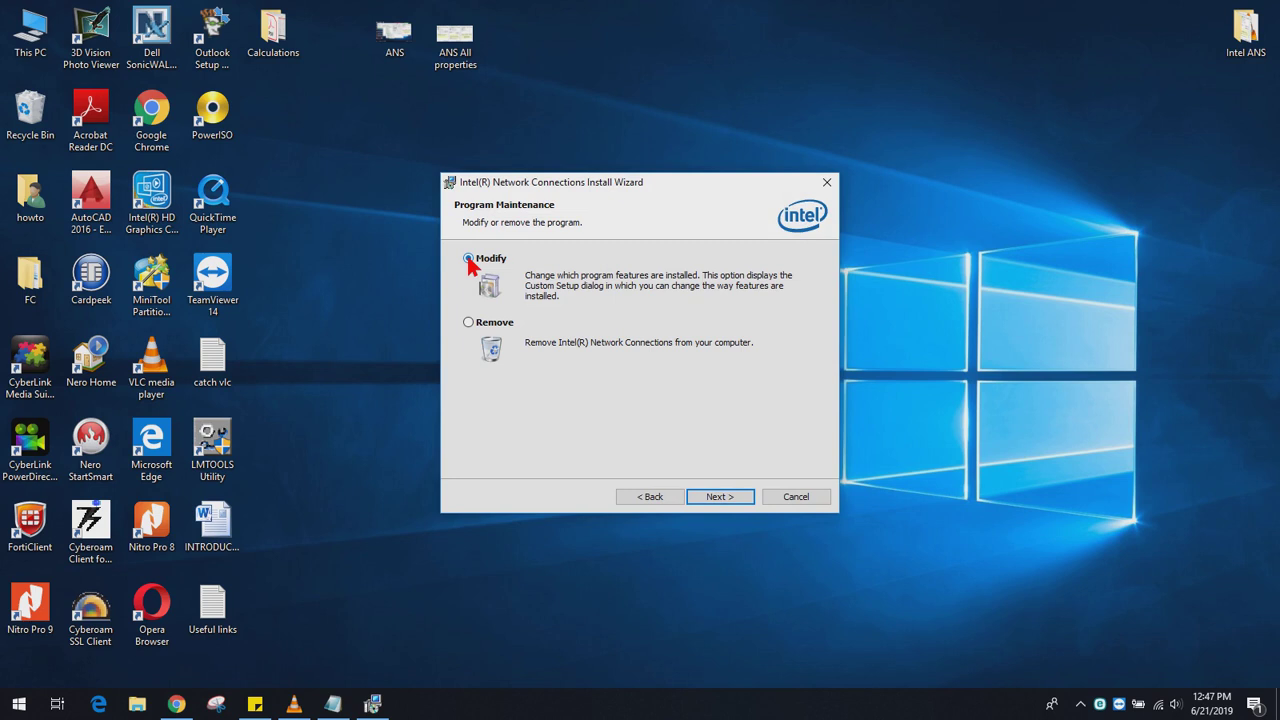
# Add the line "there is a basic driver installed already, so it will modify only" below the links in the Useful links note
pyautogui.click(333, 704)
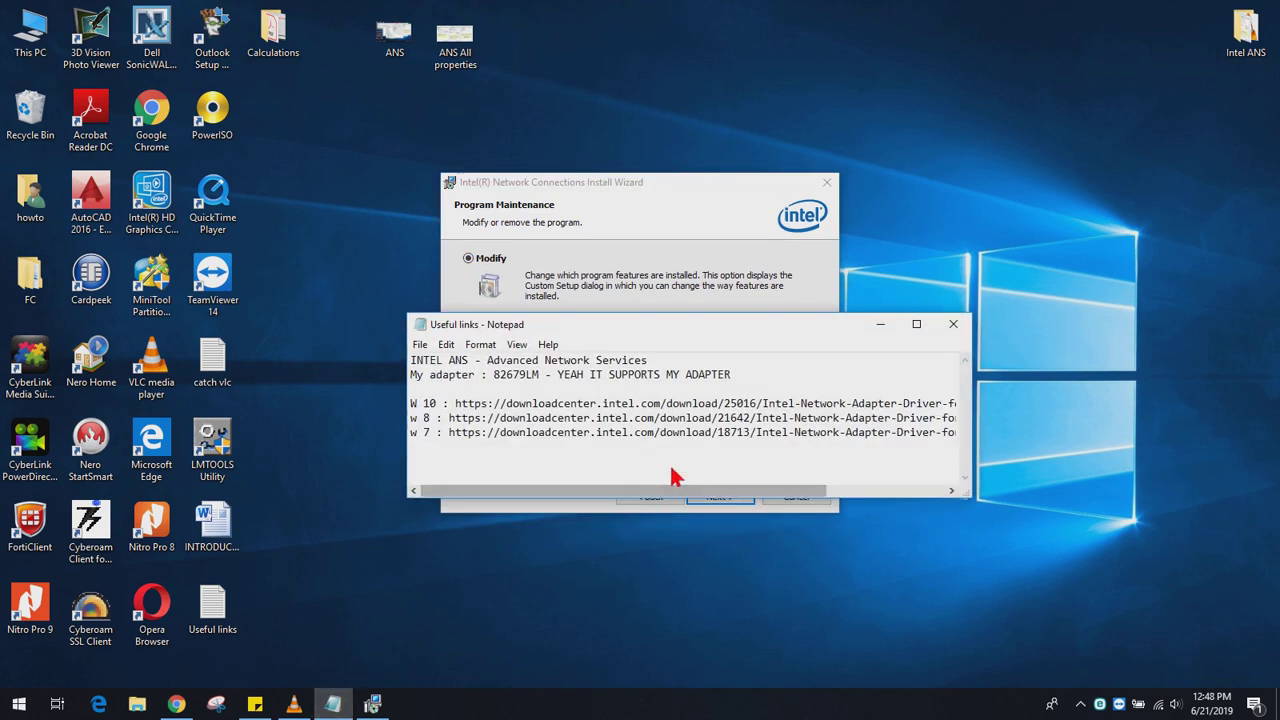
pyautogui.hotkey('ctrl', 'End')
pyautogui.press('Return')
pyautogui.press('Return')
pyautogui.write('there ')
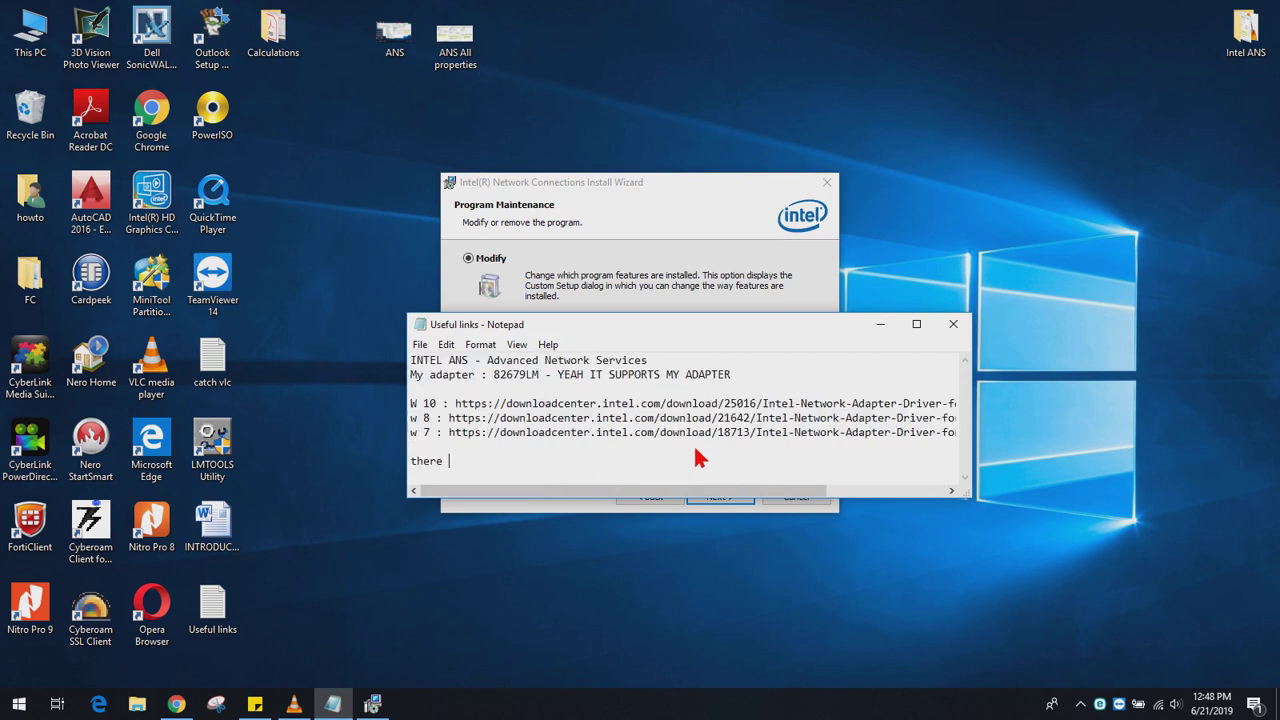
pyautogui.write('is a basic driver insta')
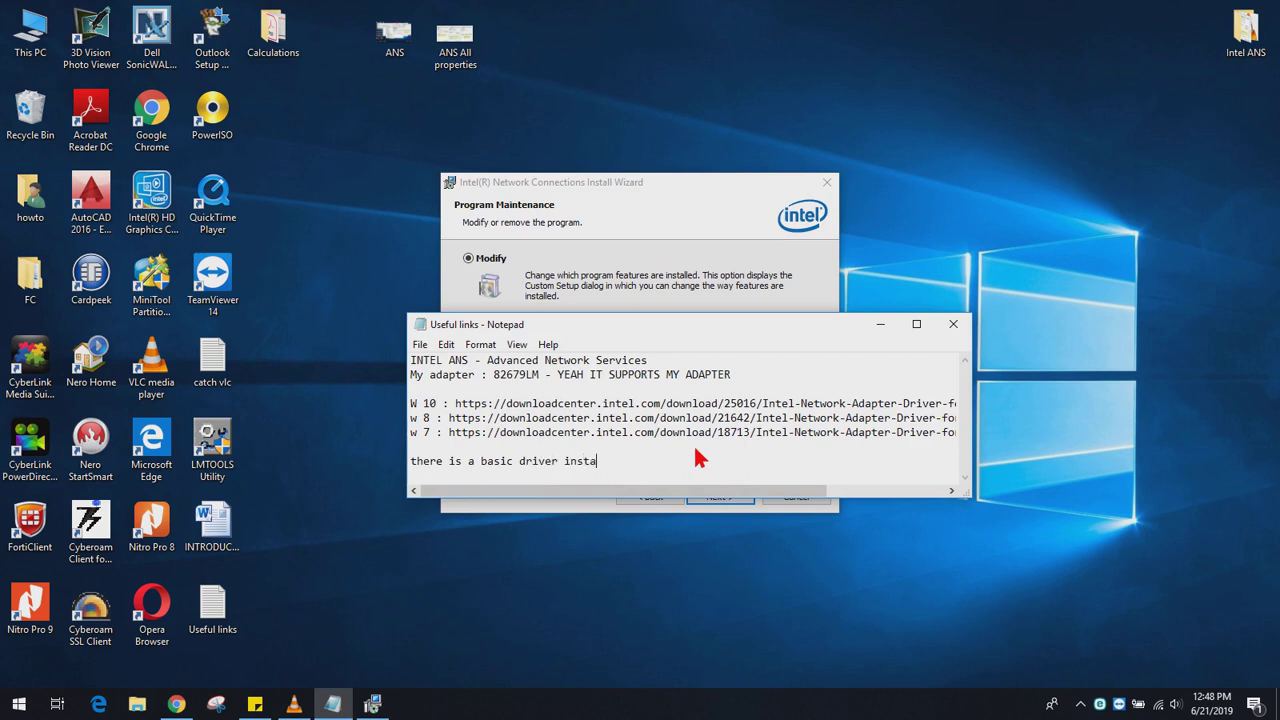
pyautogui.write('lled already, so it will modify only')
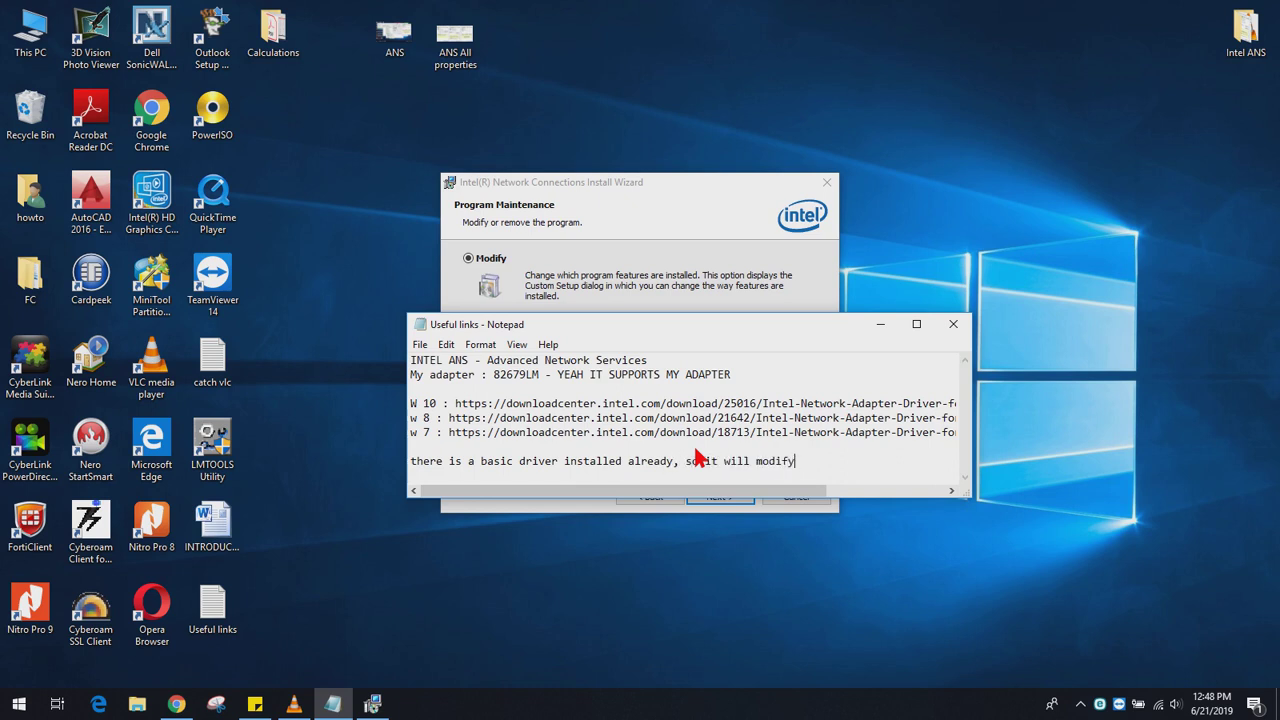
# Continue the Intel installer with Modify and select Device drivers, Intel PROSet and Intel Advanced Network Services as features
pyautogui.click(692, 177)
pyautogui.click(718, 497)
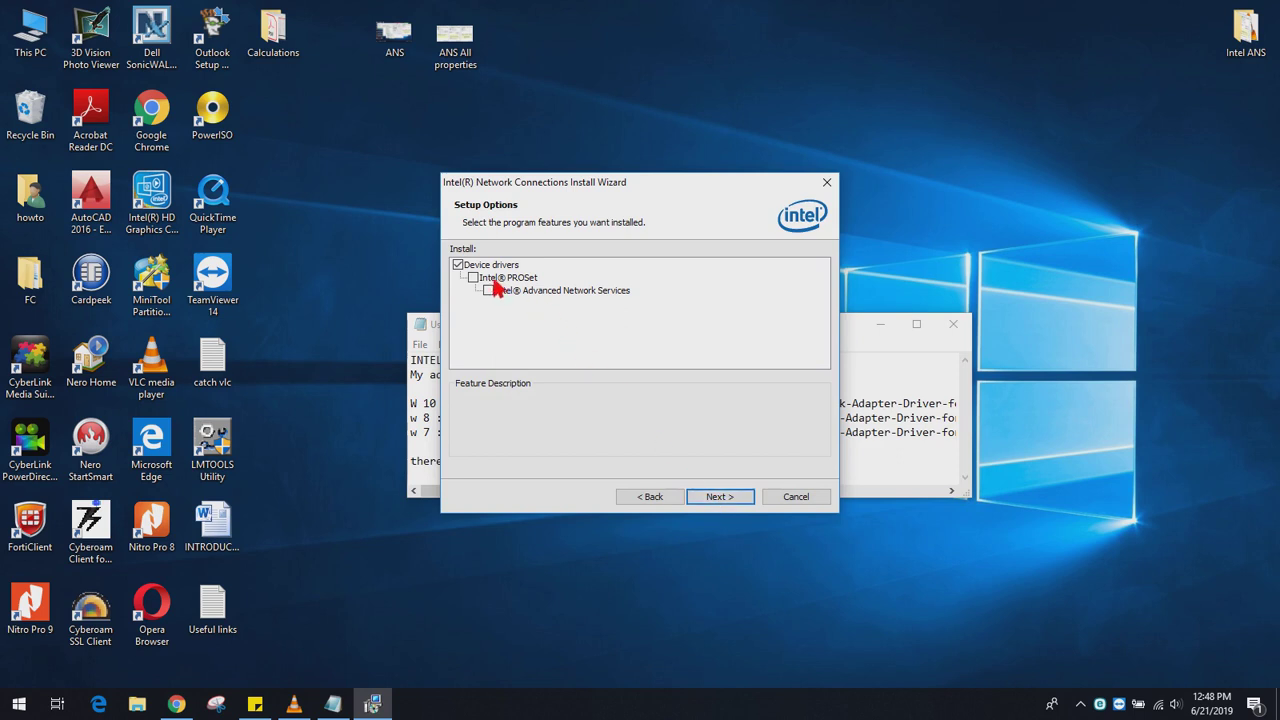
pyautogui.click(458, 265)
pyautogui.click(473, 278)
pyautogui.click(487, 291)
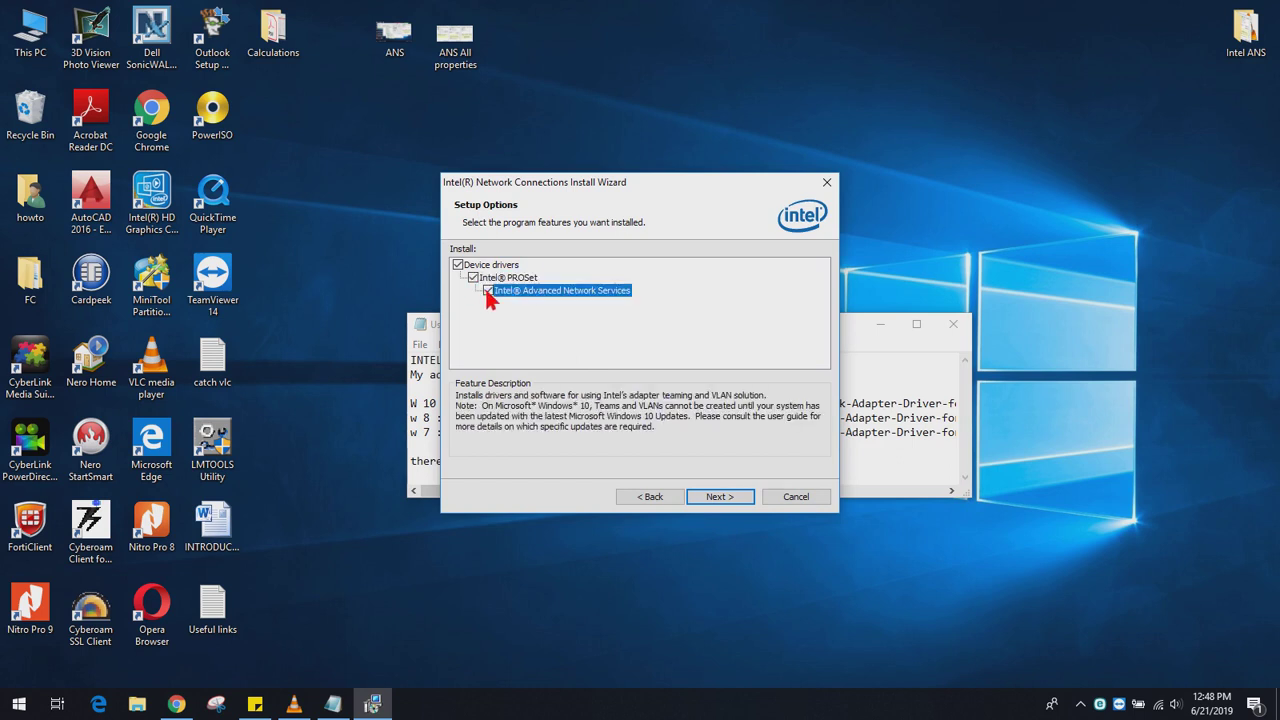
# Install the selected Intel network features and finish the install wizard
pyautogui.click(720, 497)
pyautogui.click(720, 497)
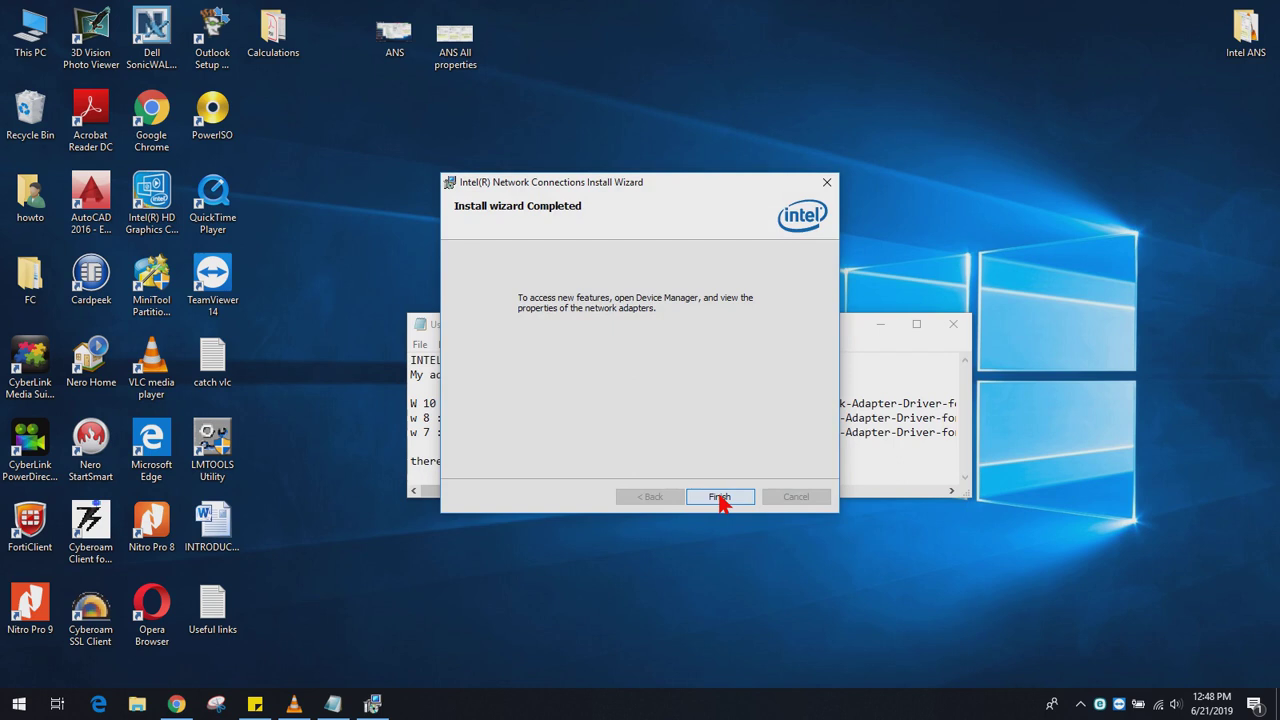
pyautogui.click(720, 497)
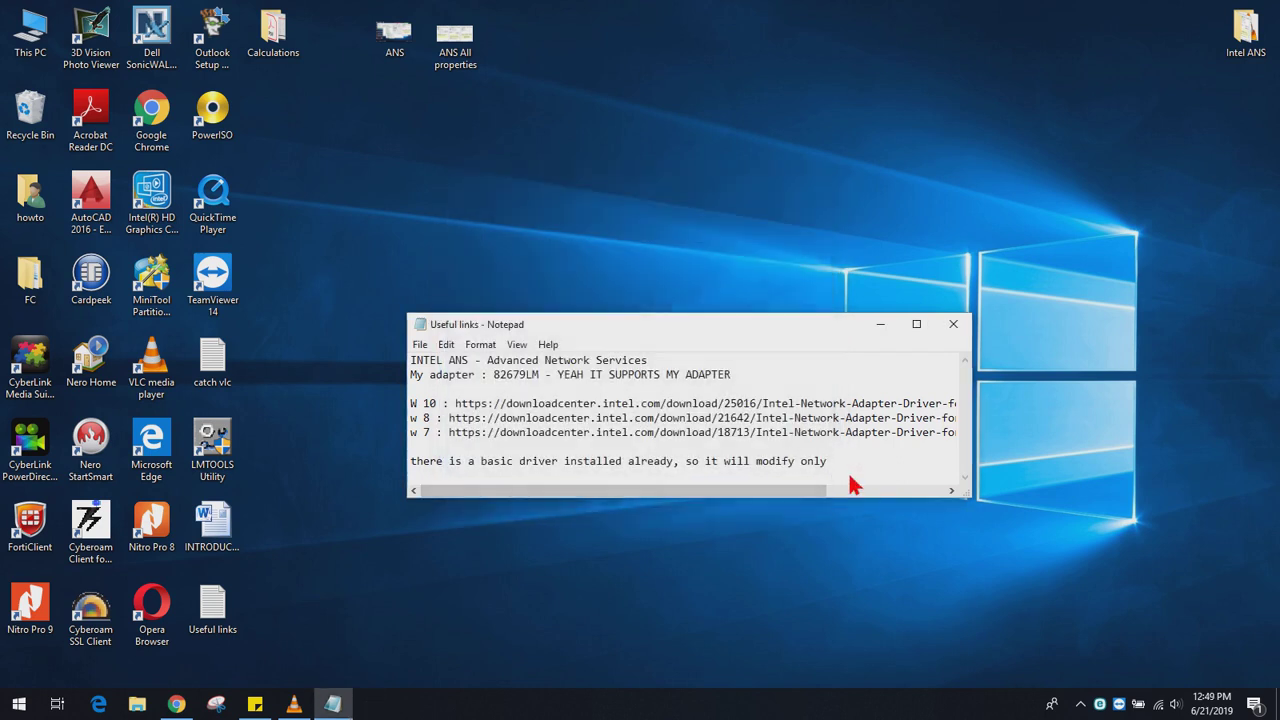
# Minimize the note, reopen Computer Management for this PC, and expand the network adapters in Device Manager
pyautogui.click(880, 324)
pyautogui.rightClick(603, 252)
pyautogui.click(642, 296)
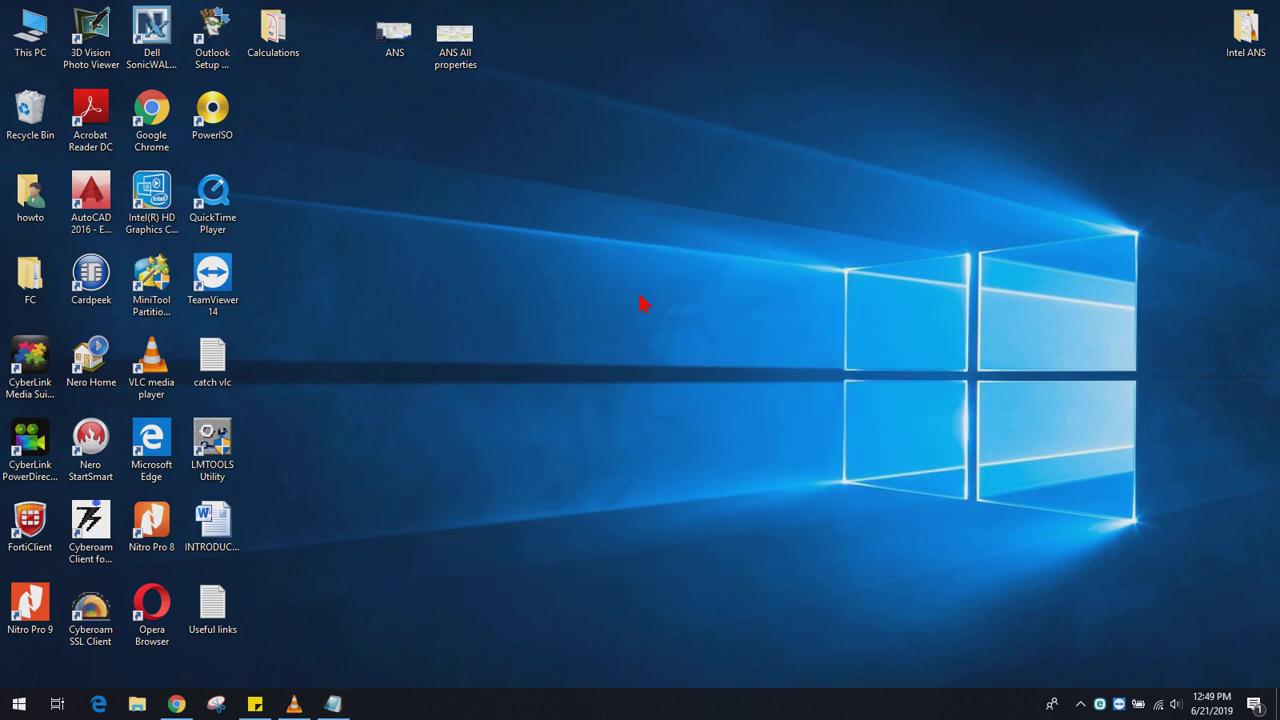
pyautogui.rightClick(22, 58)
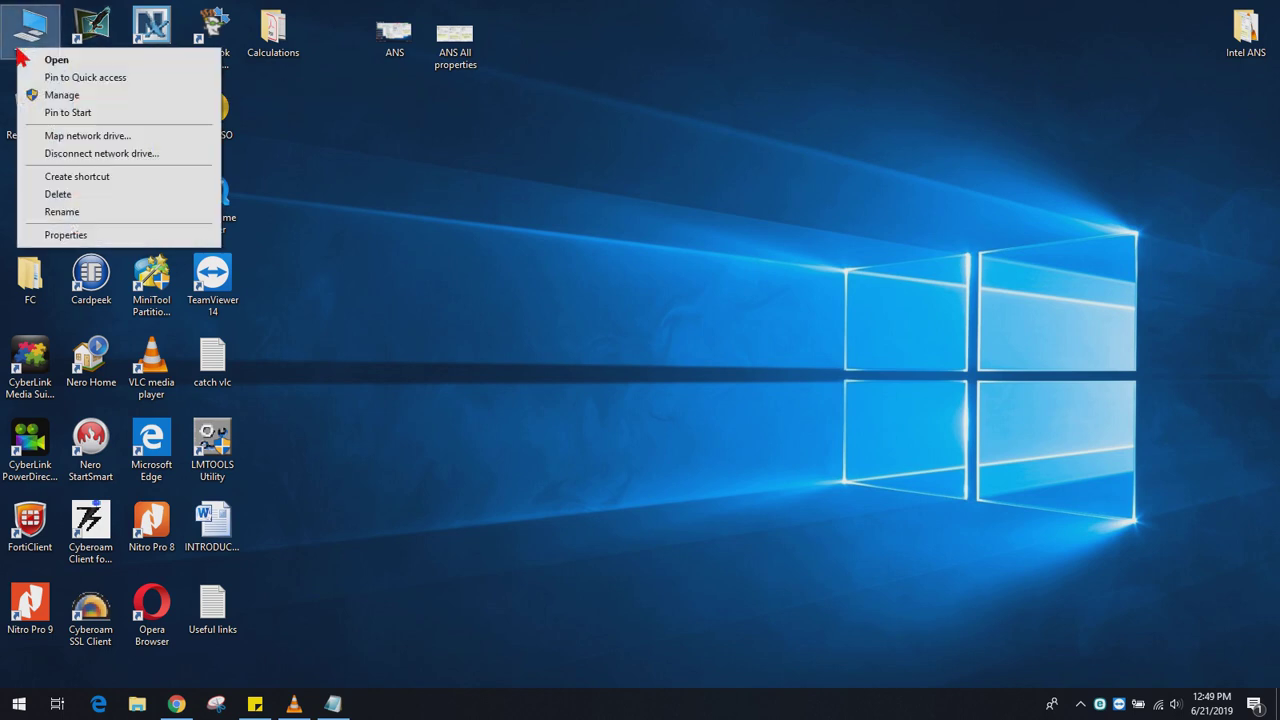
pyautogui.click(61, 95)
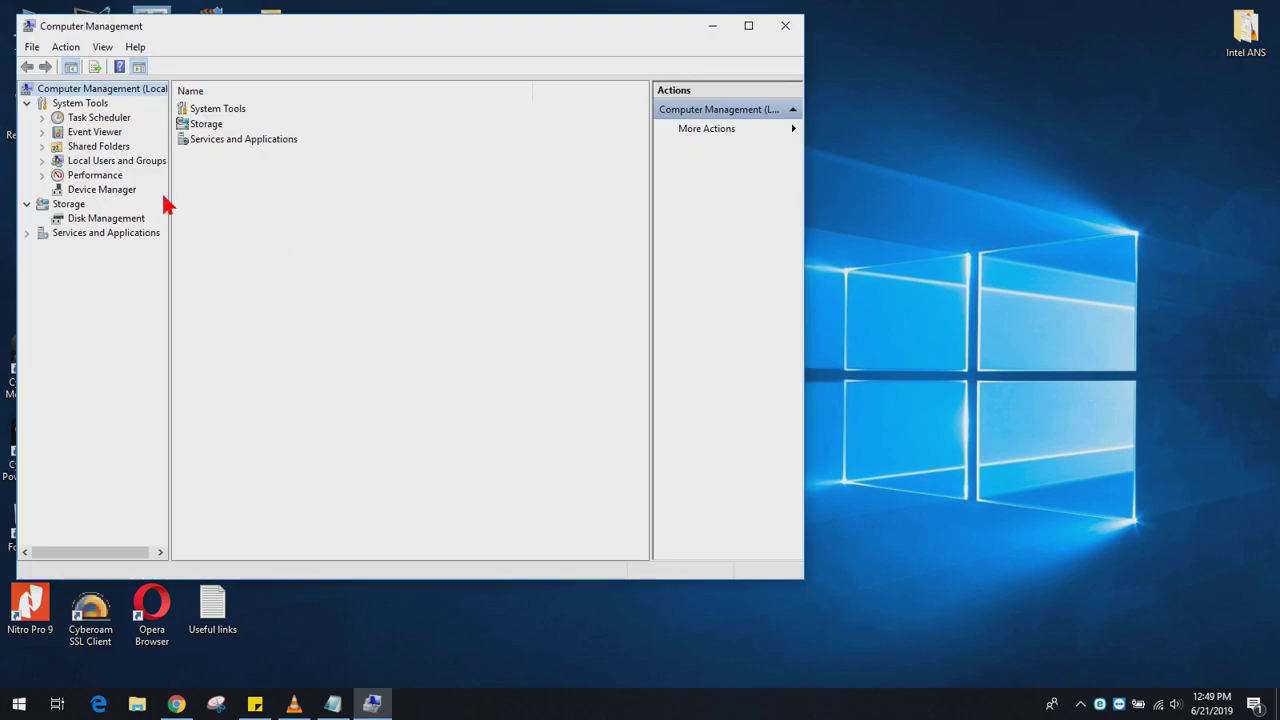
pyautogui.click(122, 193)
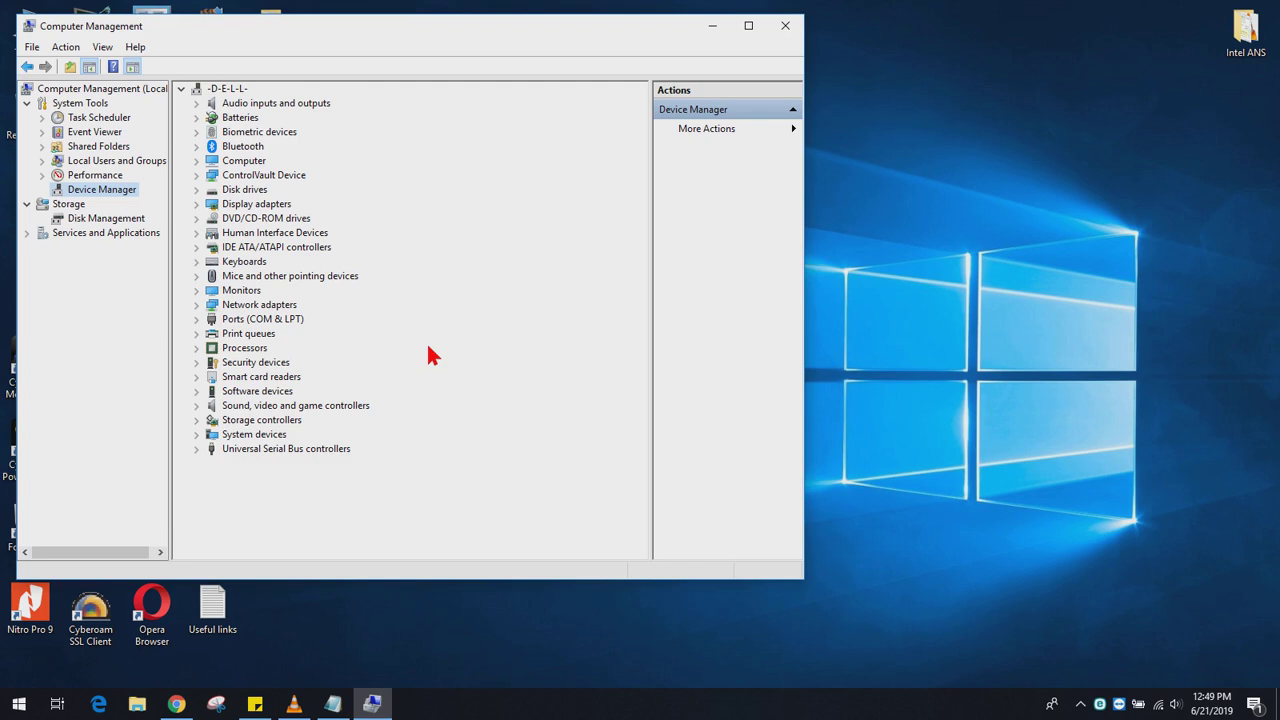
pyautogui.click(199, 307)
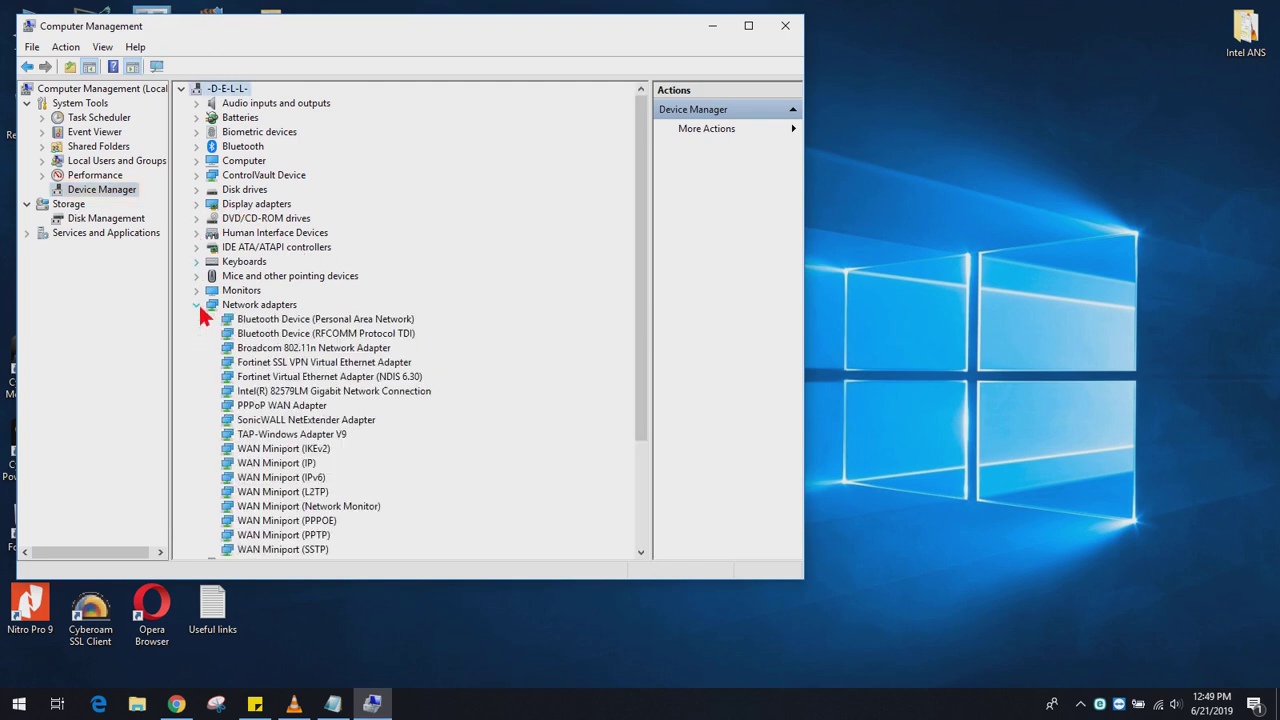
# Examine the Intel 82579LM adapter's teaming, VLANs and link speed properties, and close them along with Computer Management
pyautogui.click(314, 393)
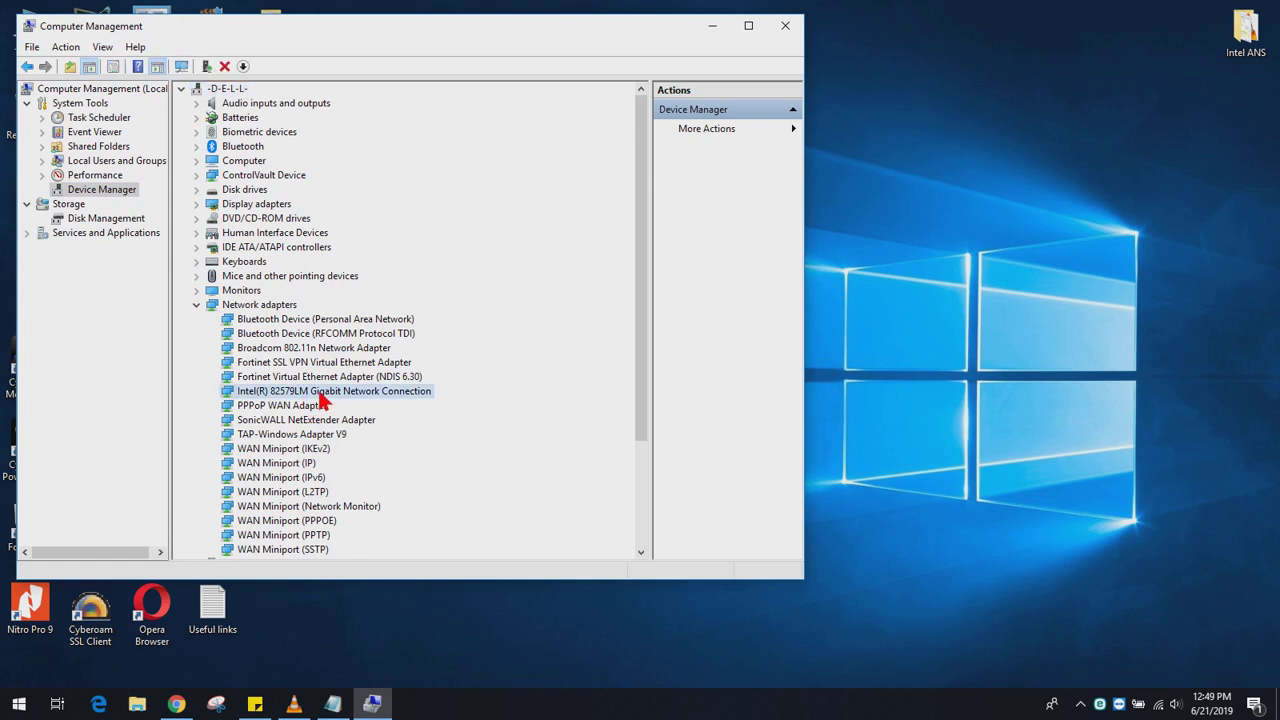
pyautogui.rightClick(322, 395)
pyautogui.click(400, 486)
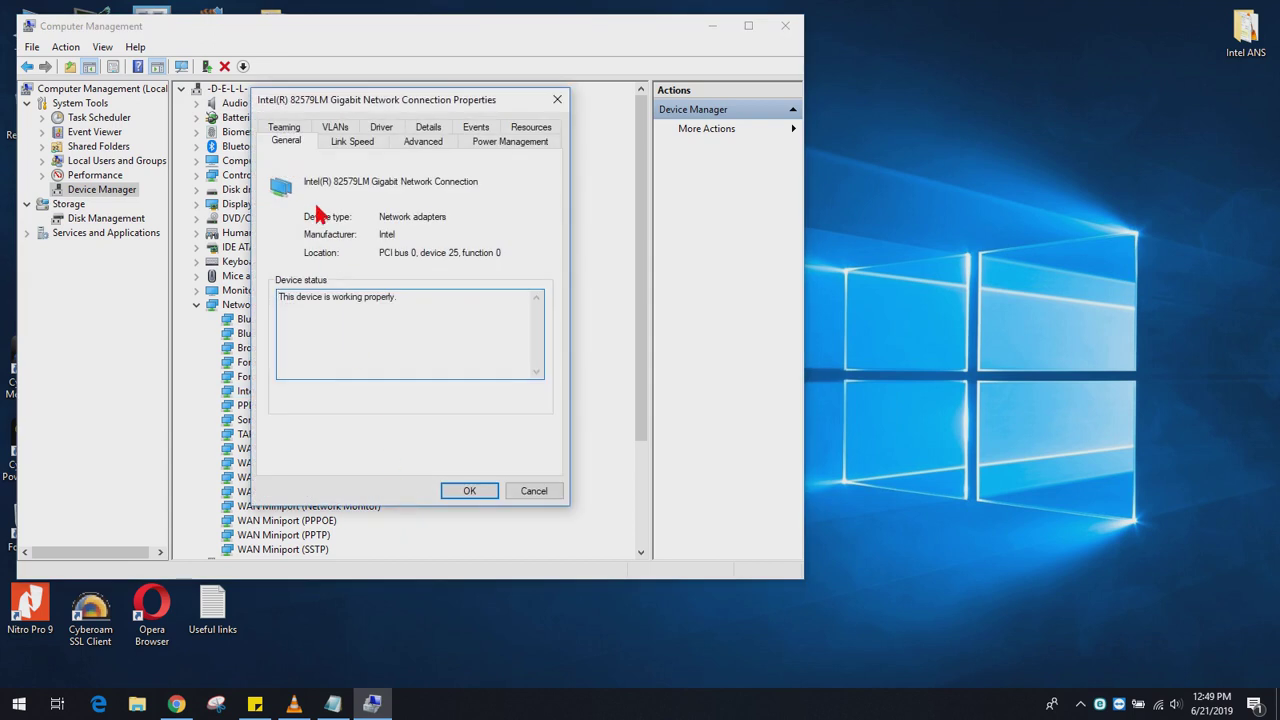
pyautogui.click(288, 128)
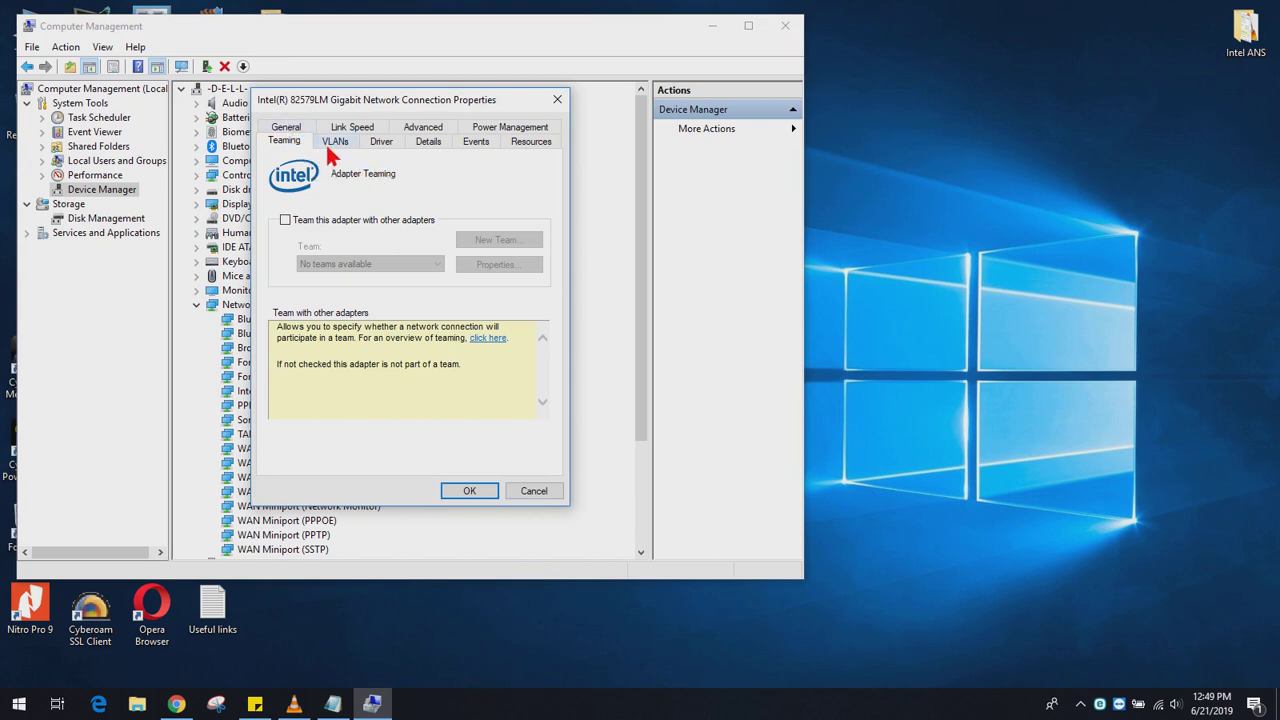
pyautogui.click(334, 143)
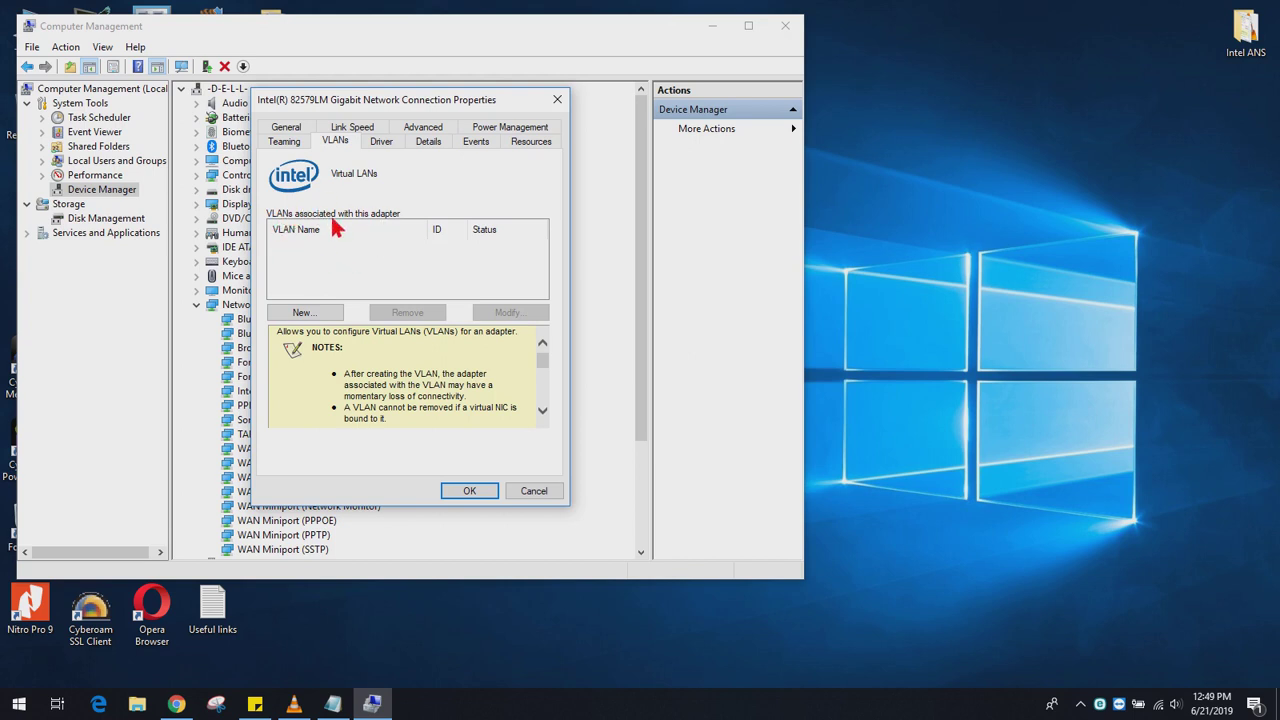
pyautogui.click(355, 128)
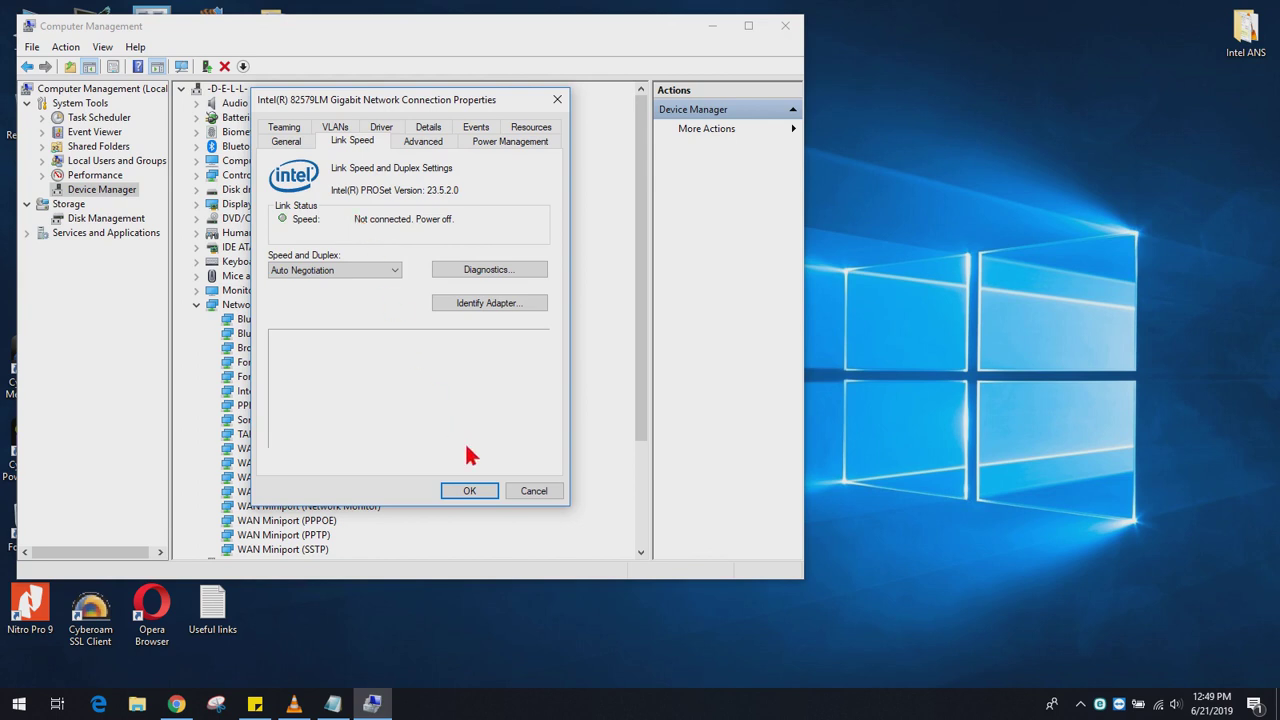
pyautogui.click(469, 491)
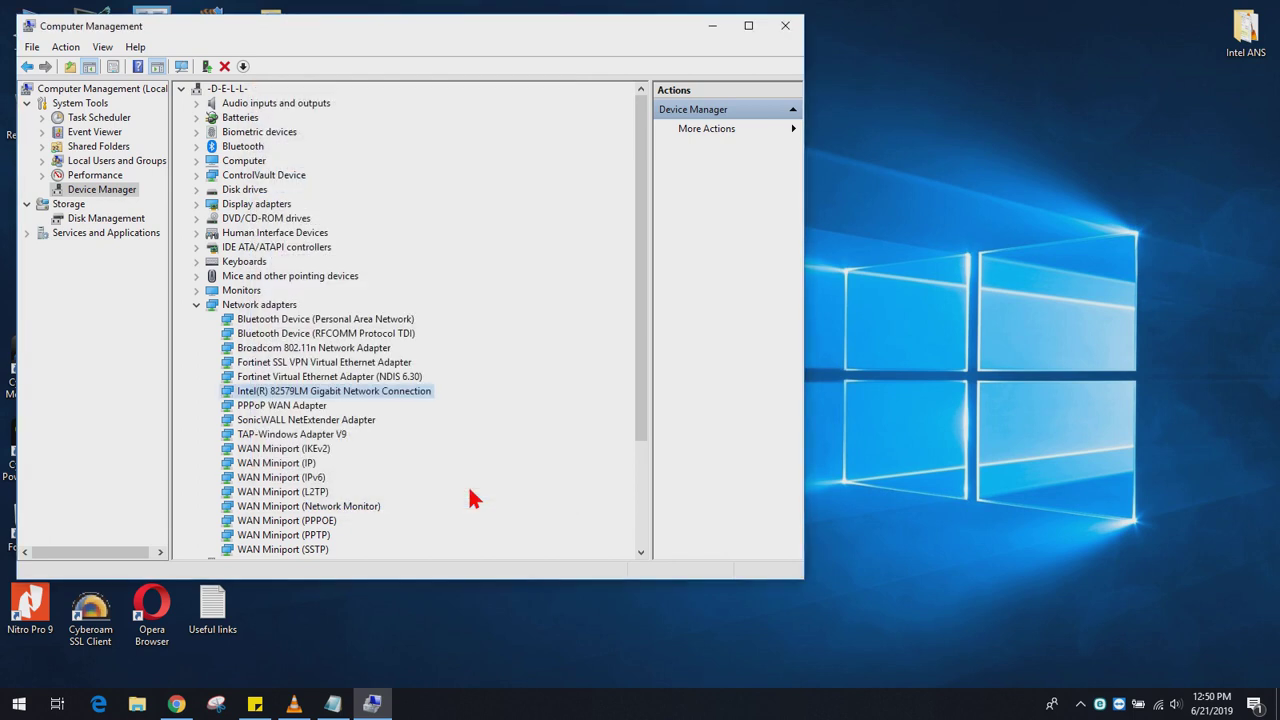
pyautogui.click(790, 28)
pyautogui.click(641, 206)
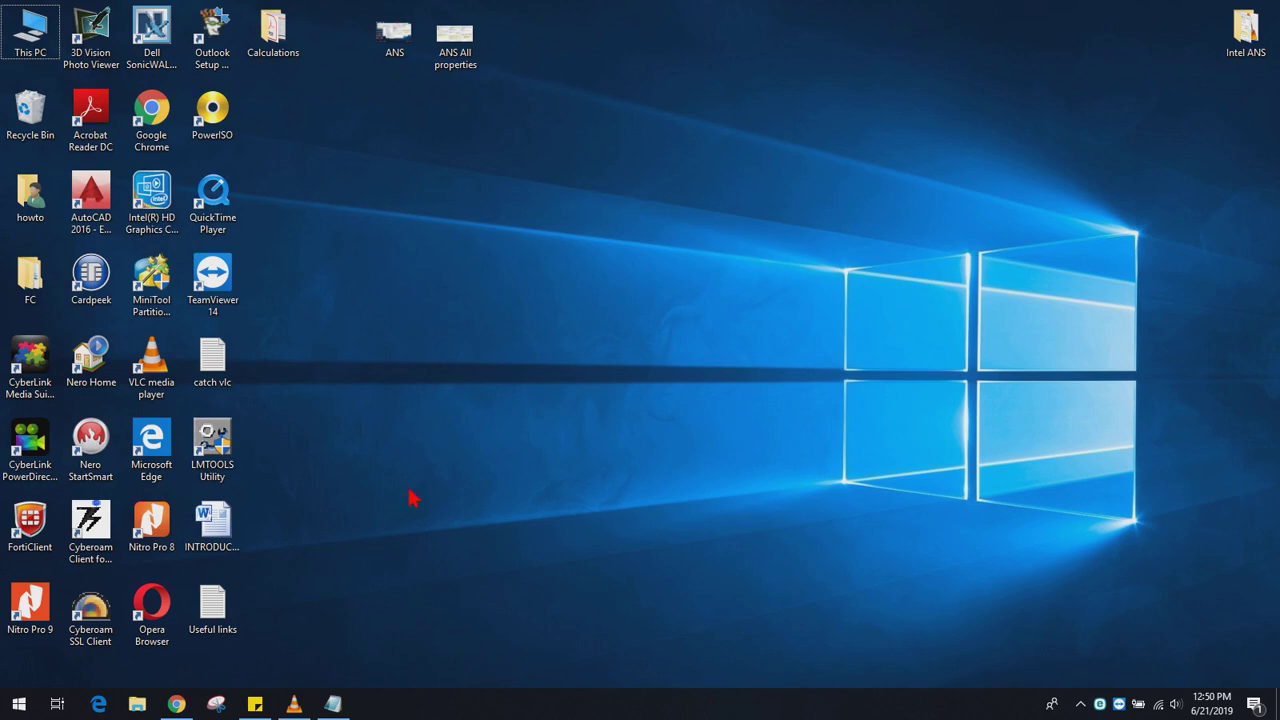
# View the ANS and ANS All properties pictures full screen to compare the adapter properties with and without ANS, and close the viewer
pyautogui.doubleClick(393, 37)
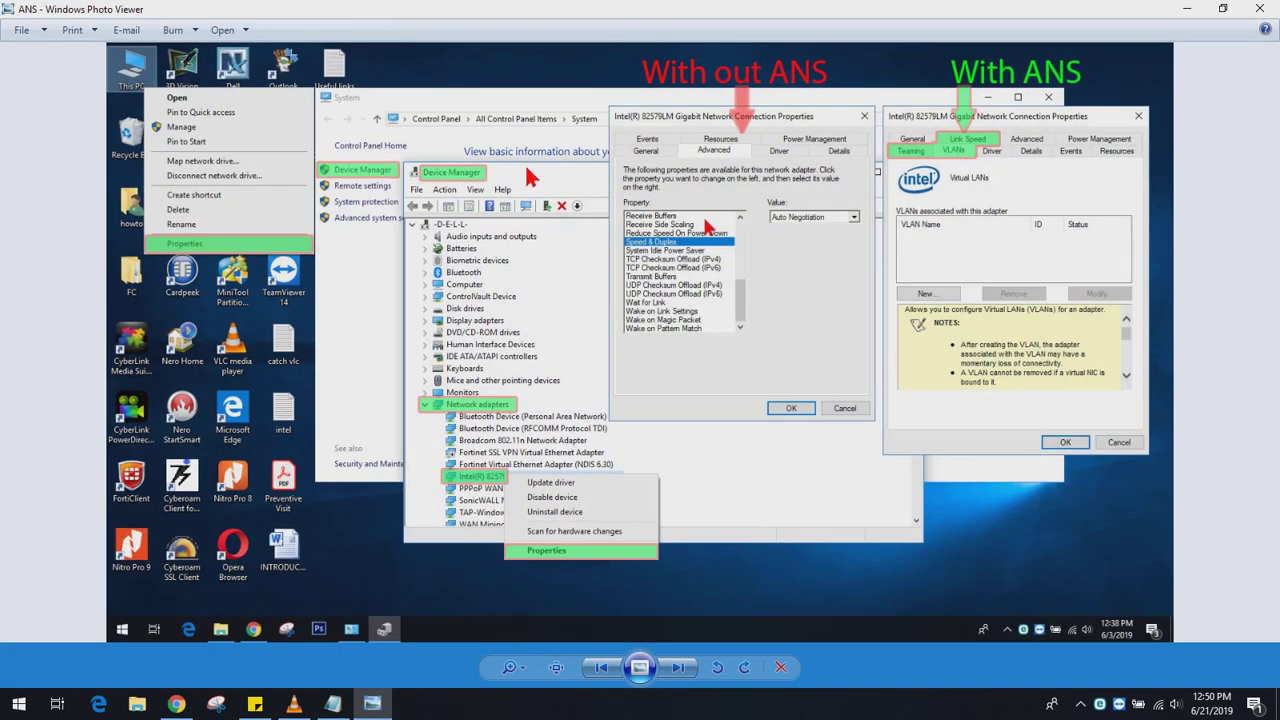
pyautogui.press('F11')
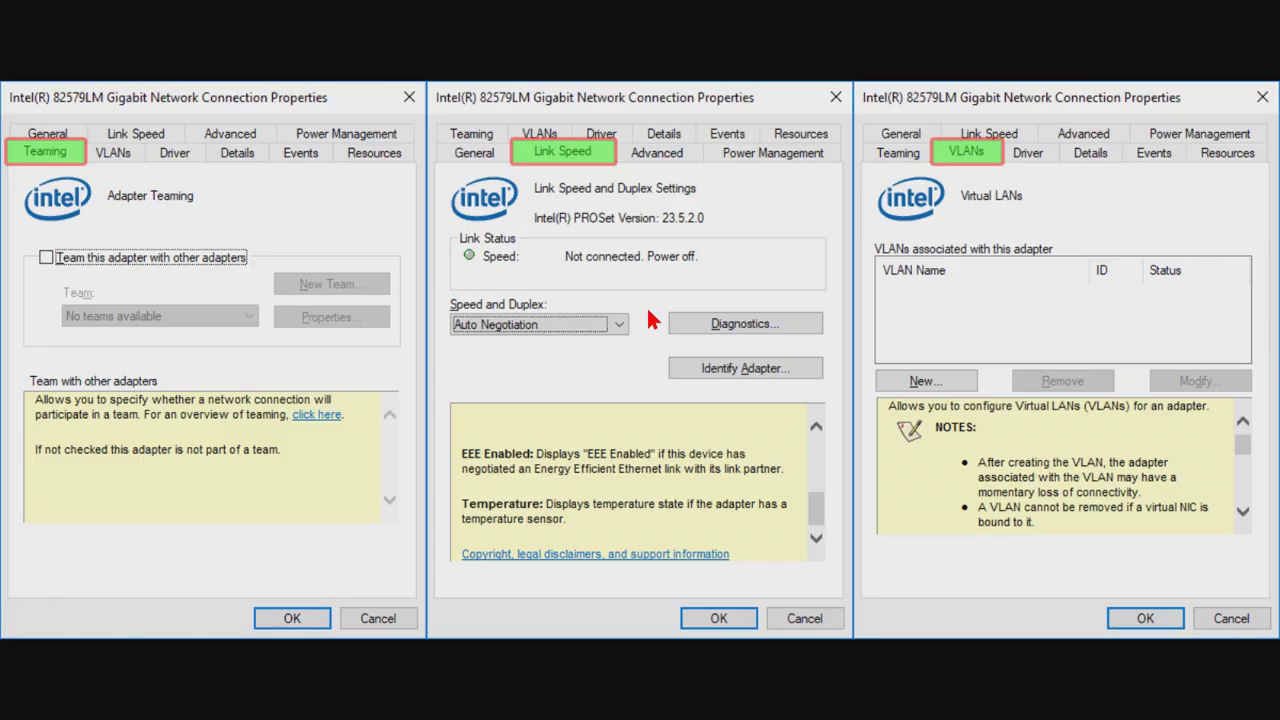
pyautogui.press('Escape')
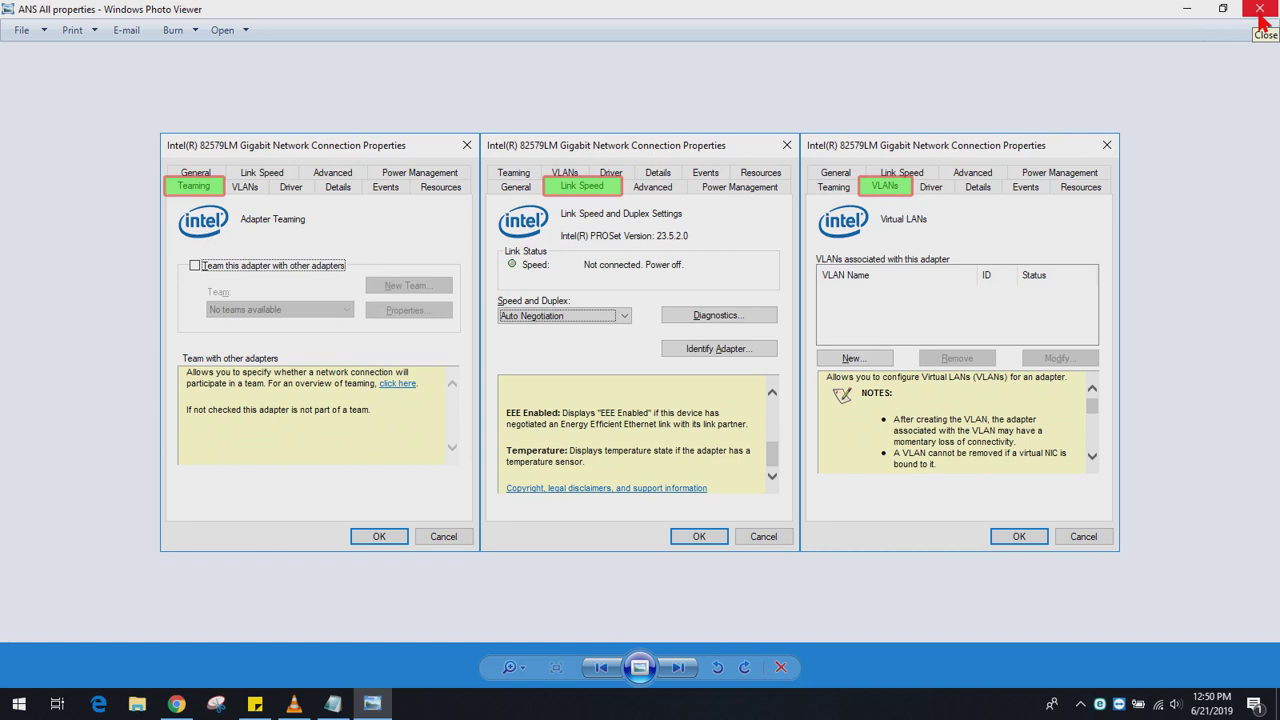
pyautogui.click(1261, 21)
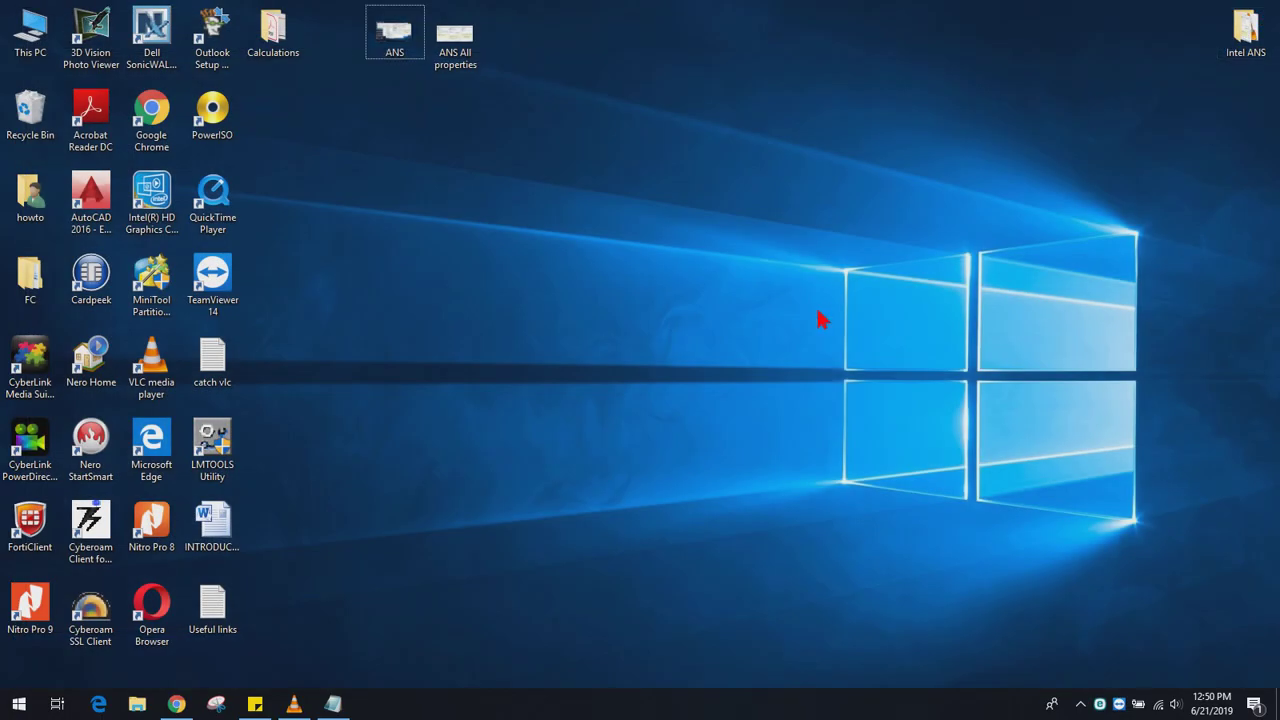
# Refresh the desktop and open the ANS All properties picture to examine the teaming, link speed and VLANs pages
pyautogui.rightClick(817, 313)
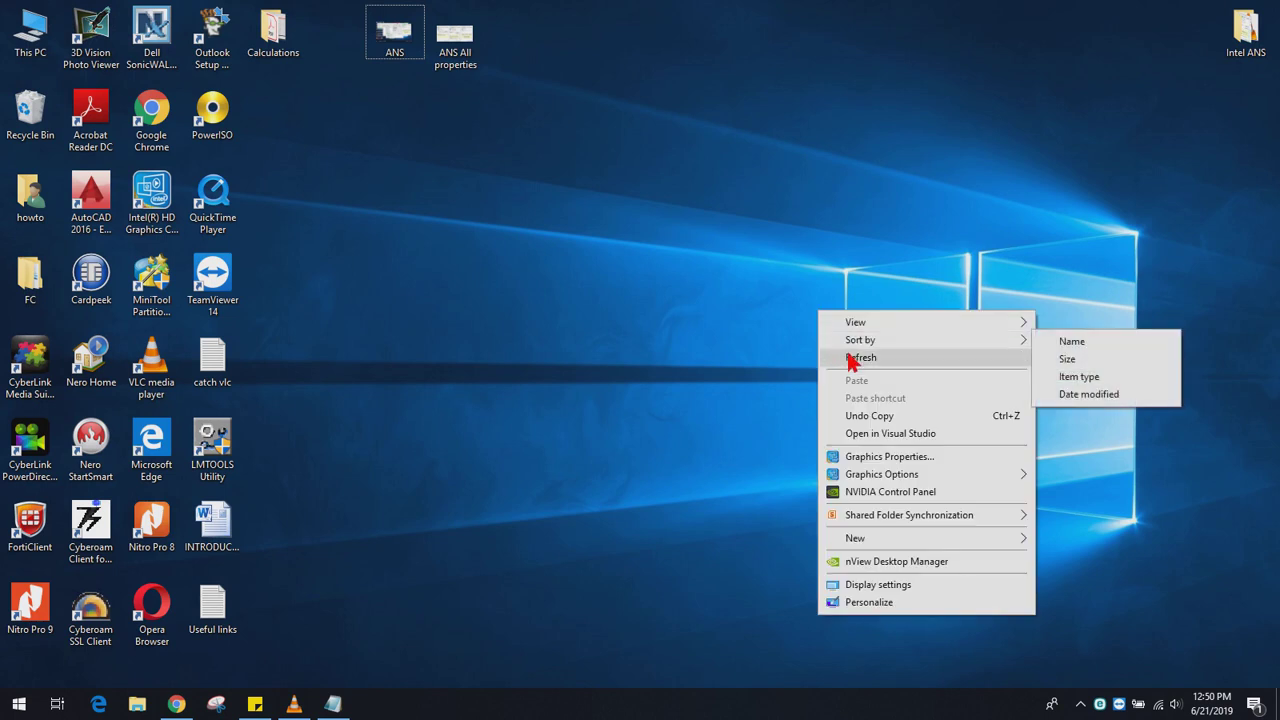
pyautogui.click(847, 355)
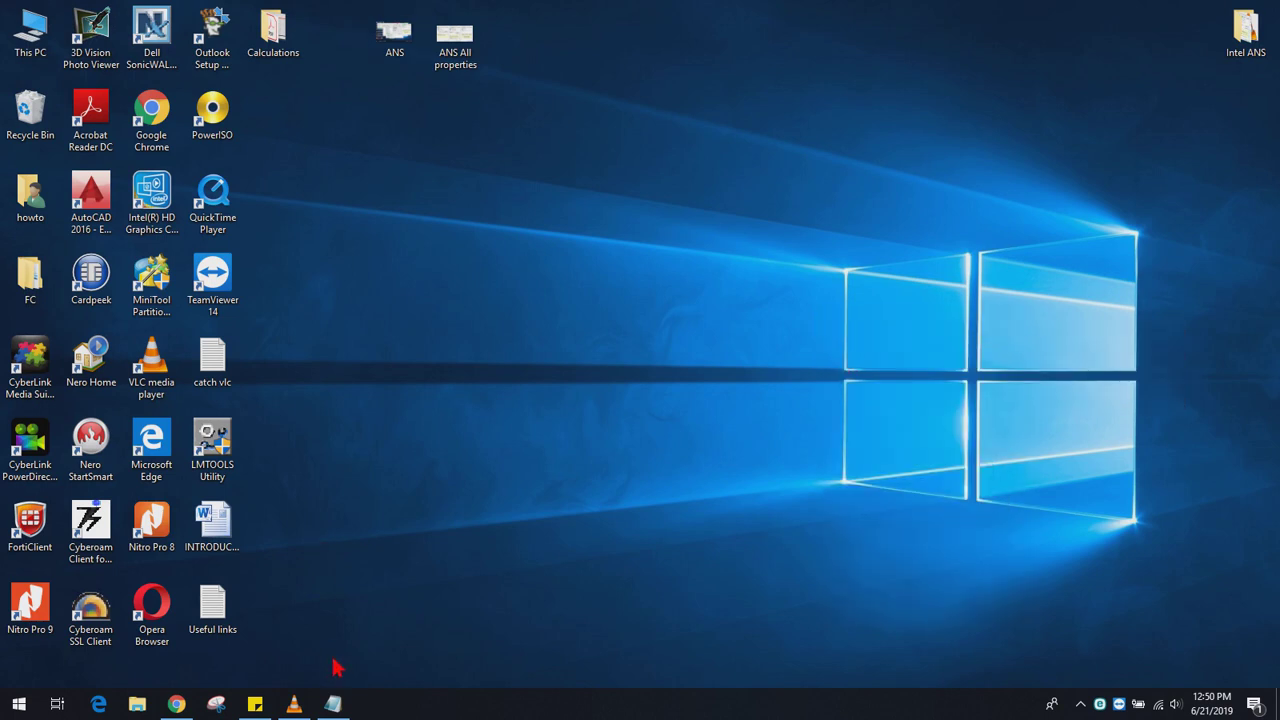
pyautogui.moveTo(346, 708)
pyautogui.click(444, 64)
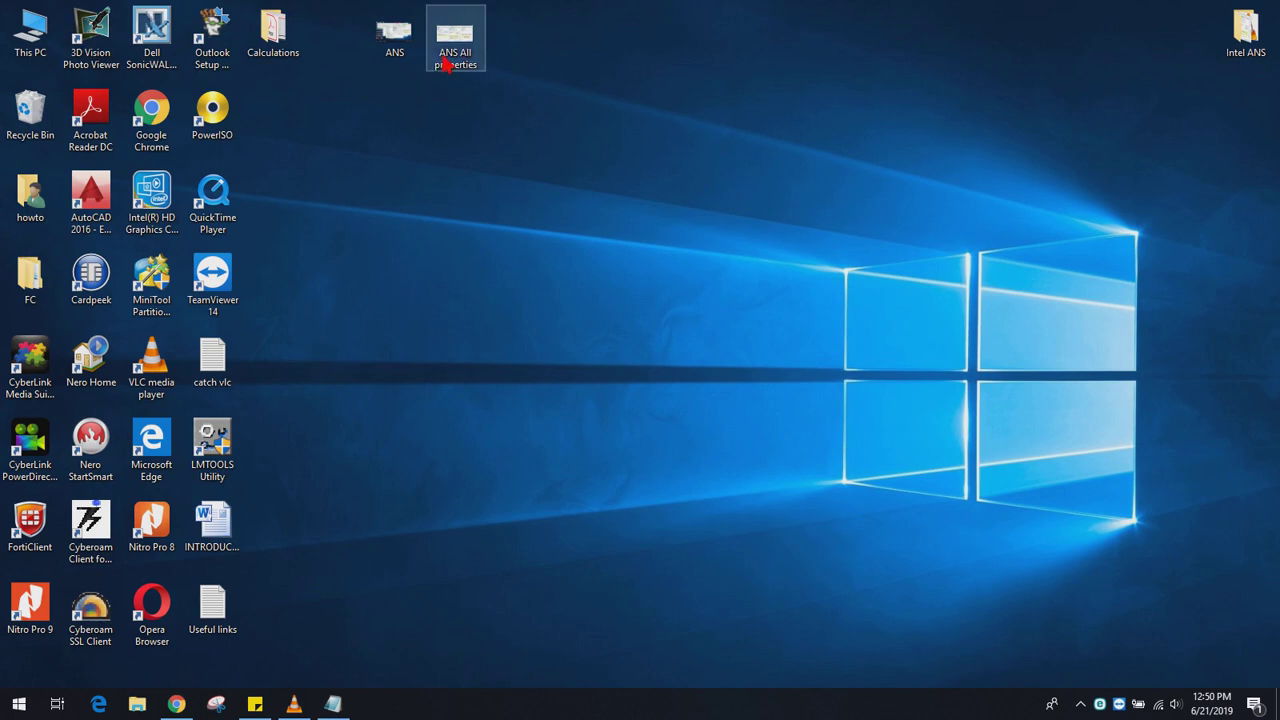
pyautogui.doubleClick(444, 64)
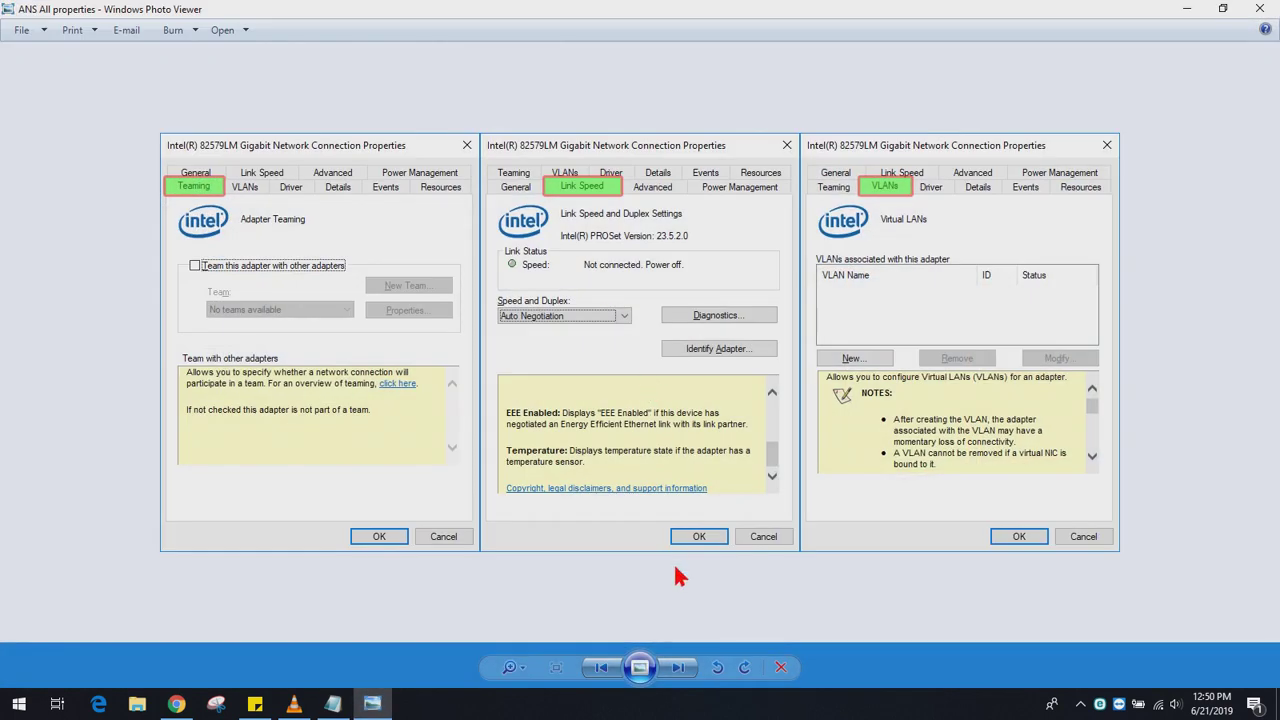